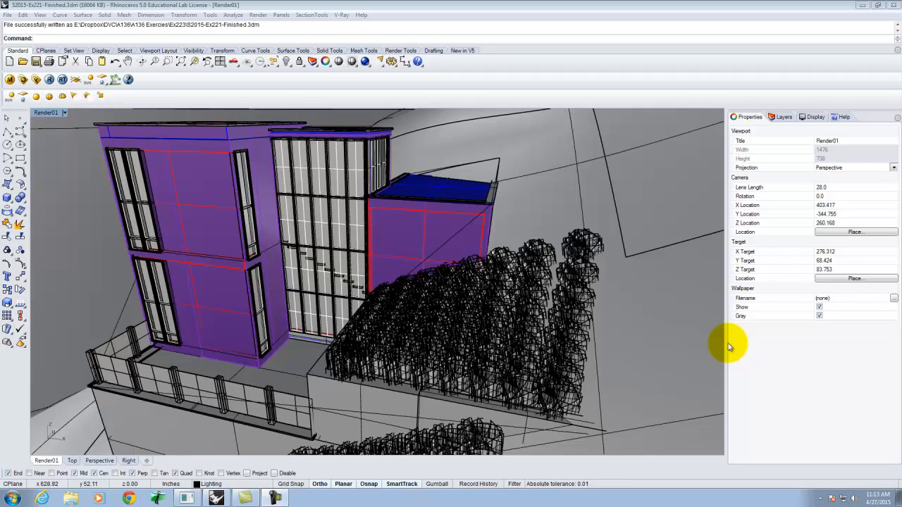
# Examine the house, its terrace and the surrounding terrain from several angles and from above.
pyautogui.moveTo(211, 280); pyautogui.dragTo(413, 234, button='right')
pyautogui.scroll(-7, 411, 232)
pyautogui.scroll(5, 288, 297)
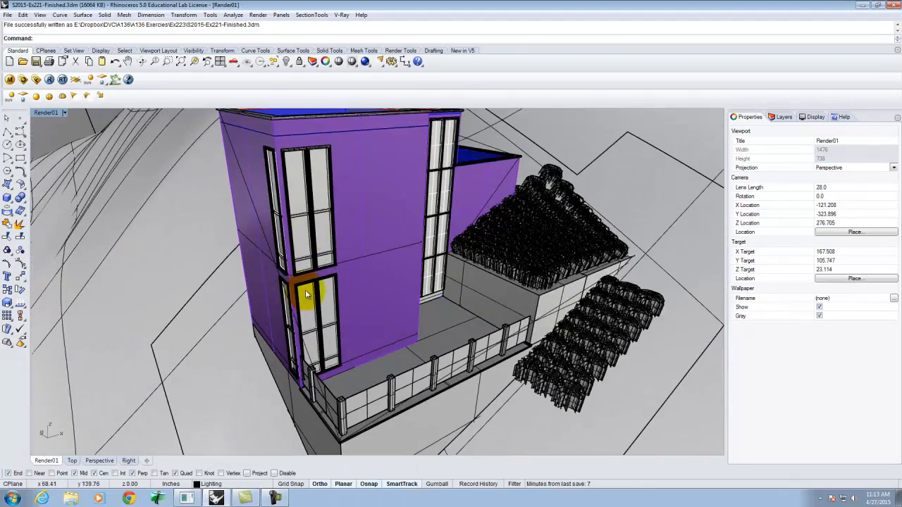
pyautogui.scroll(-5, 523, 223)
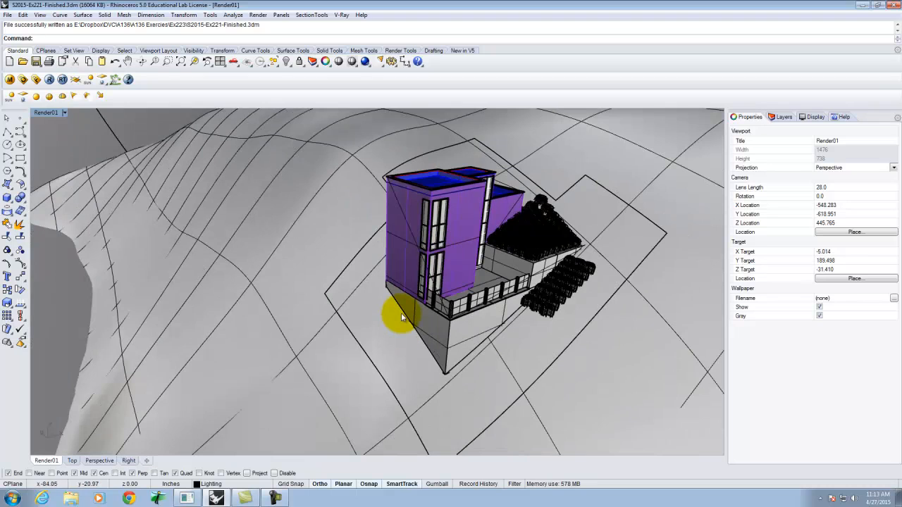
pyautogui.moveTo(437, 289); pyautogui.dragTo(356, 281, button='right')
pyautogui.scroll(-7, 421, 303)
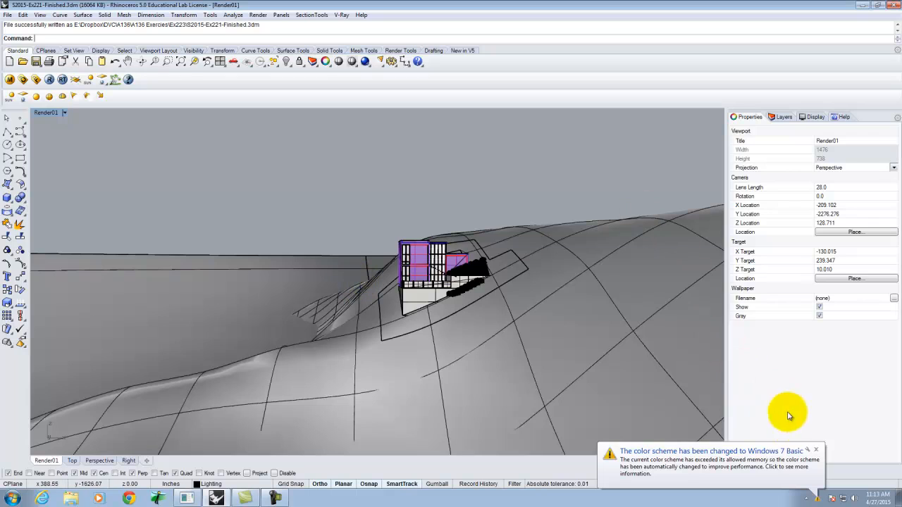
pyautogui.click(816, 452)
pyautogui.moveTo(306, 286); pyautogui.dragTo(404, 258, button='right')
pyautogui.scroll(5, 405, 255)
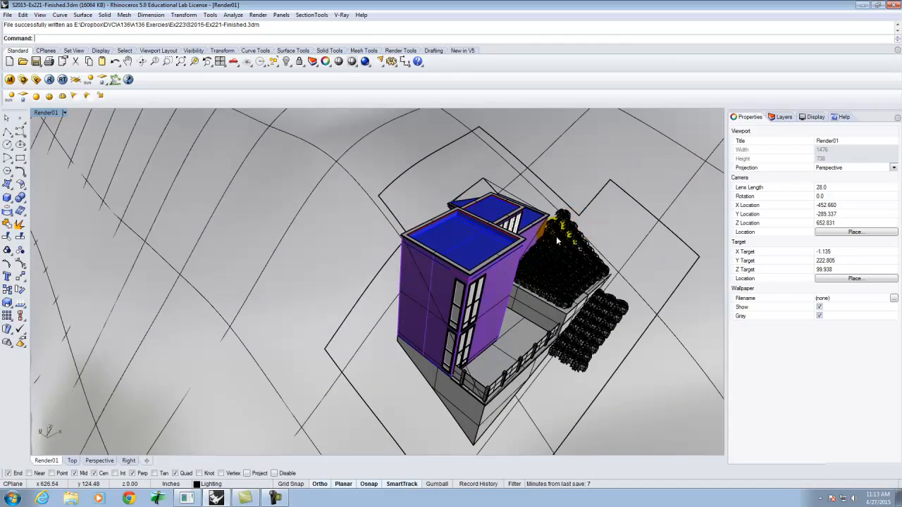
pyautogui.moveTo(556, 222); pyautogui.dragTo(548, 278, button='right')
pyautogui.scroll(-4, 644, 294)
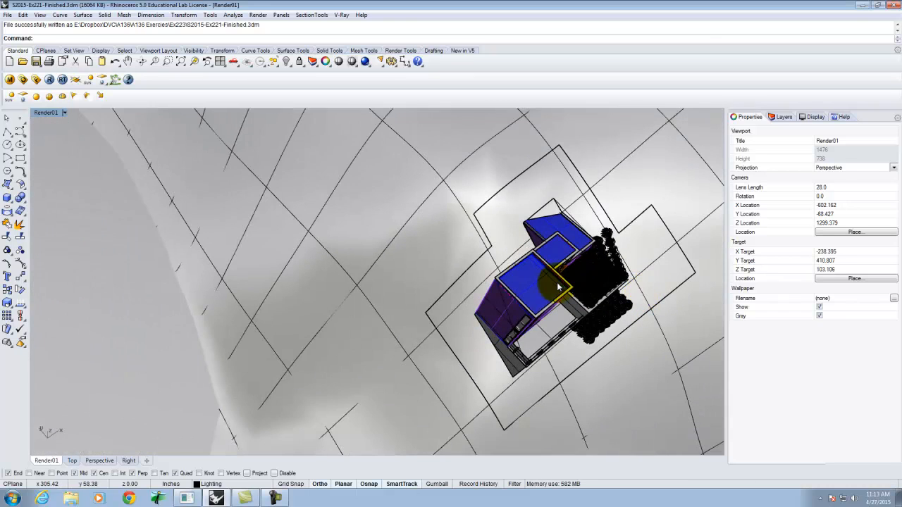
pyautogui.scroll(4, 558, 281)
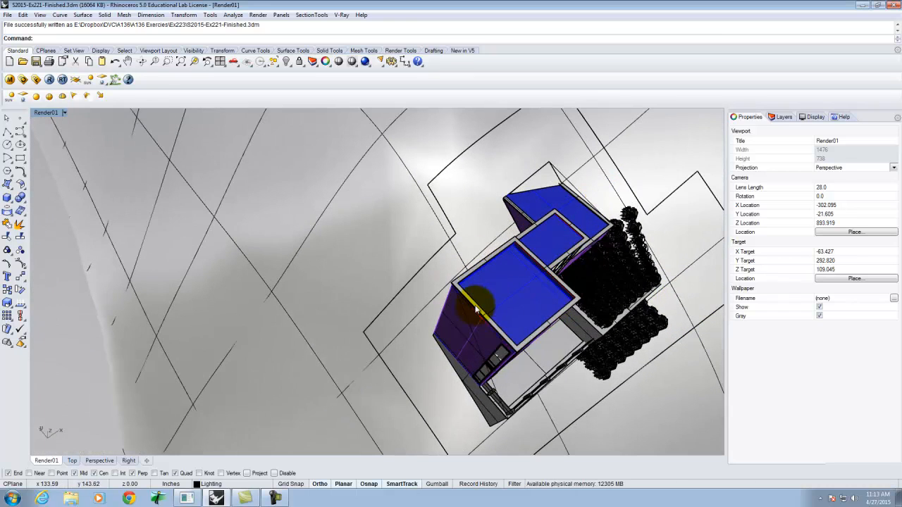
pyautogui.scroll(2, 545, 282)
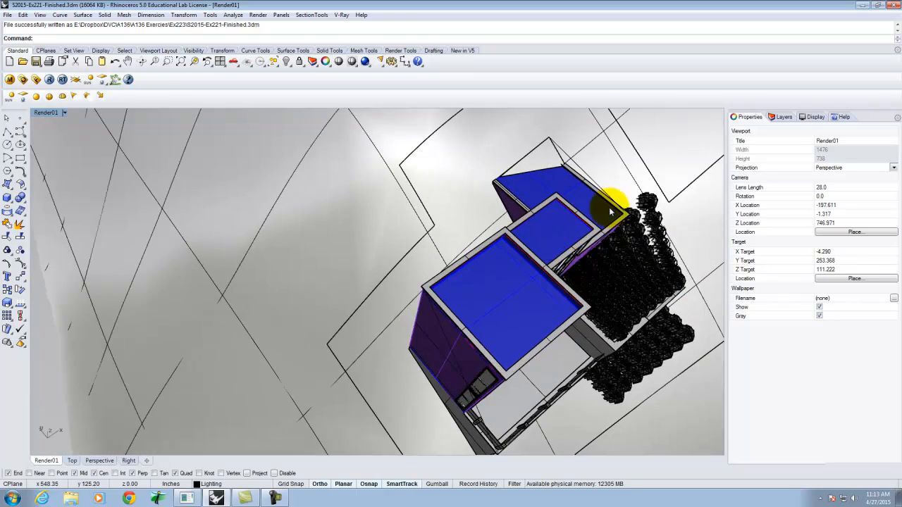
# Switch the Render01 viewport to X-Ray display mode so the house interior can be seen through the roofs.
pyautogui.click(64, 114)
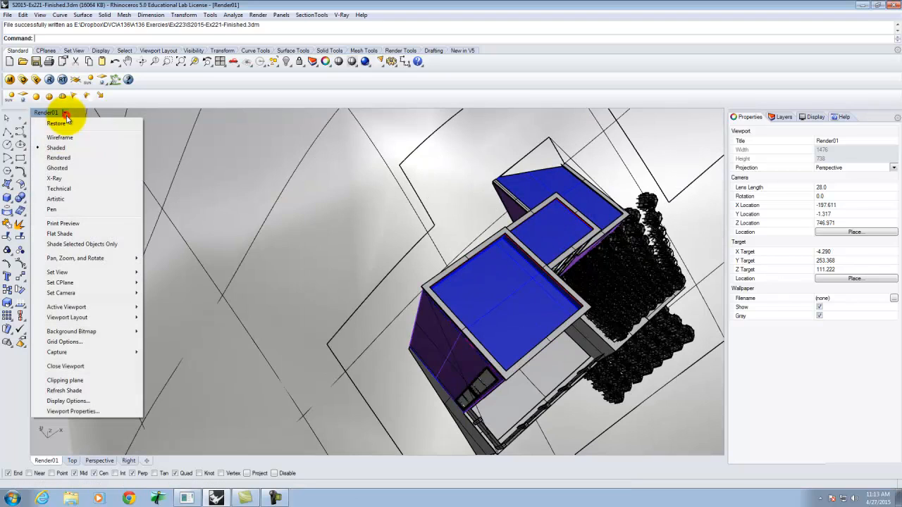
pyautogui.click(58, 167)
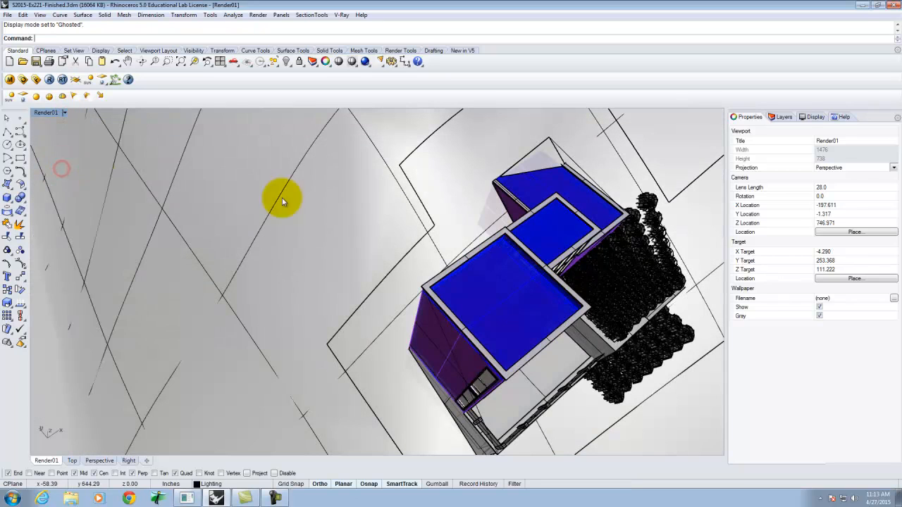
pyautogui.click(62, 114)
pyautogui.click(55, 174)
pyautogui.moveTo(439, 220); pyautogui.dragTo(522, 212, button='right')
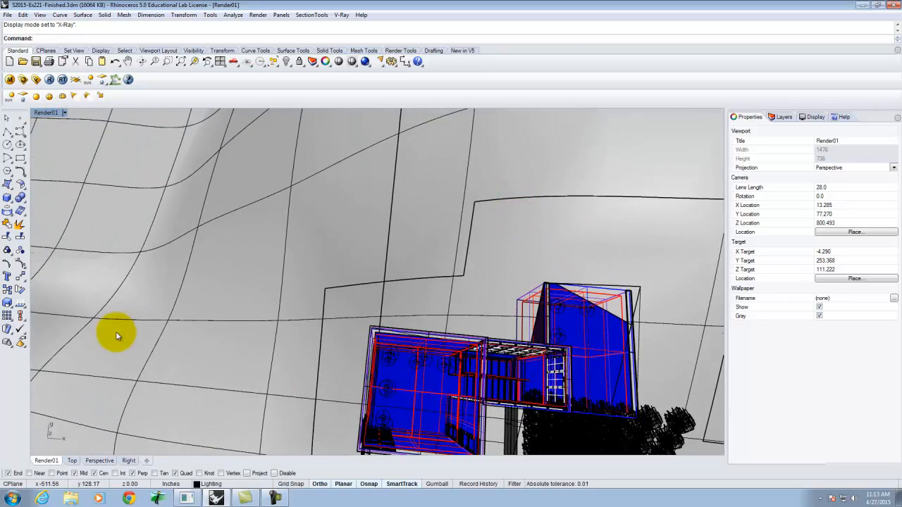
# Examine the house layout from above in X-Ray display and the full extent of the terrain and surrounding disc.
pyautogui.scroll(-5, 116, 333)
pyautogui.scroll(7, 338, 363)
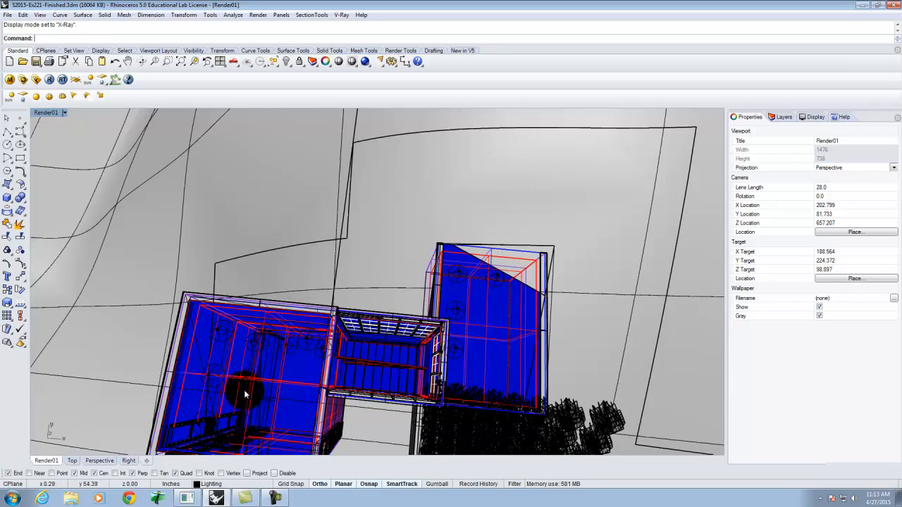
pyautogui.scroll(-4, 428, 310)
pyautogui.scroll(2, 378, 361)
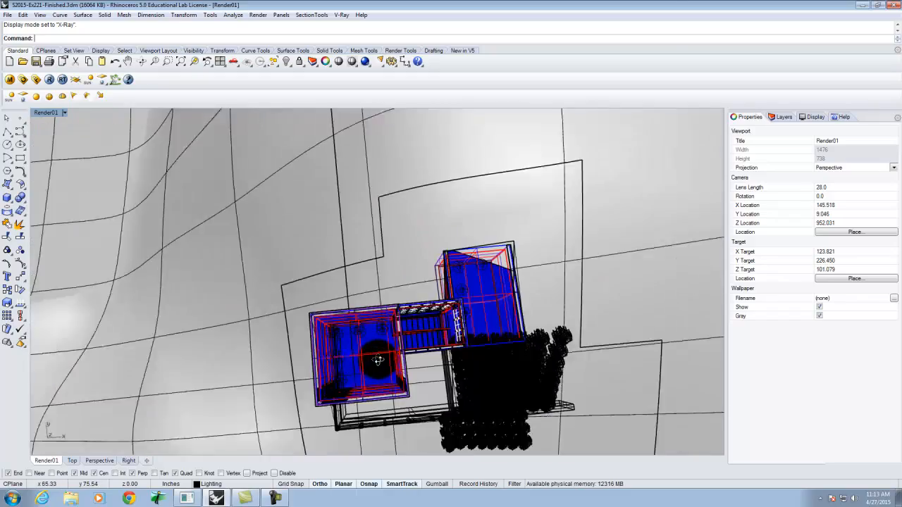
pyautogui.moveTo(379, 361); pyautogui.dragTo(332, 342, button='right')
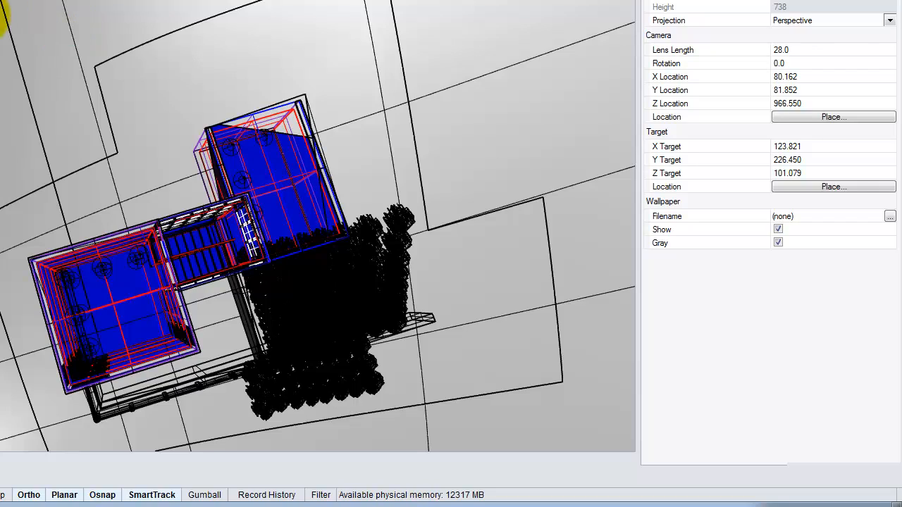
pyautogui.moveTo(232, 149); pyautogui.dragTo(300, 90, button='right')
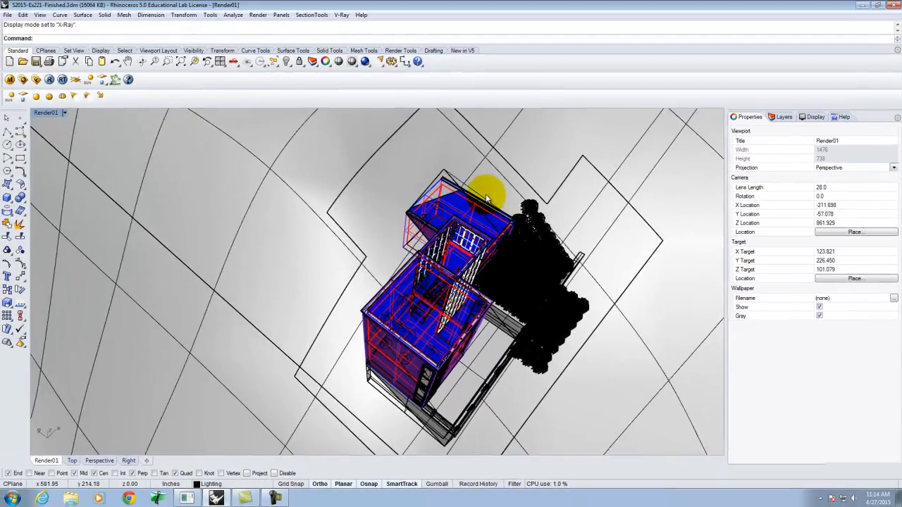
pyautogui.scroll(-10, 487, 198)
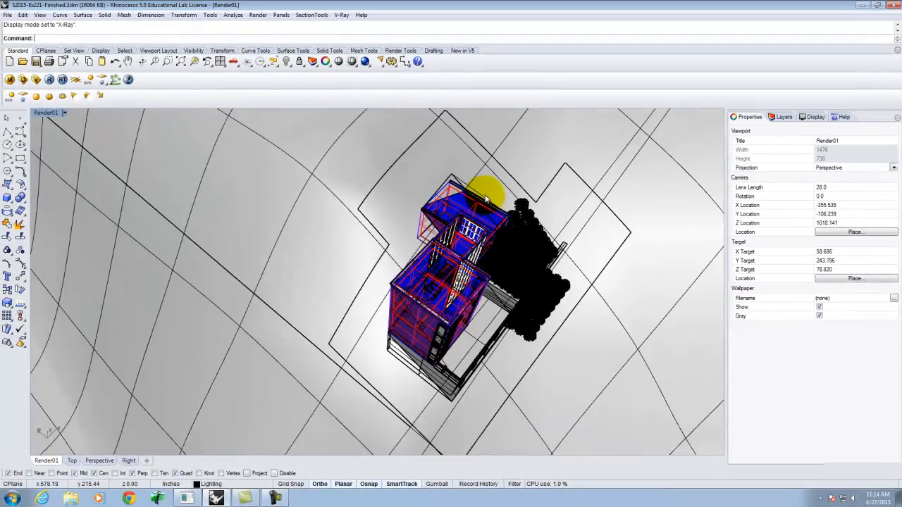
pyautogui.scroll(-10, 393, 257)
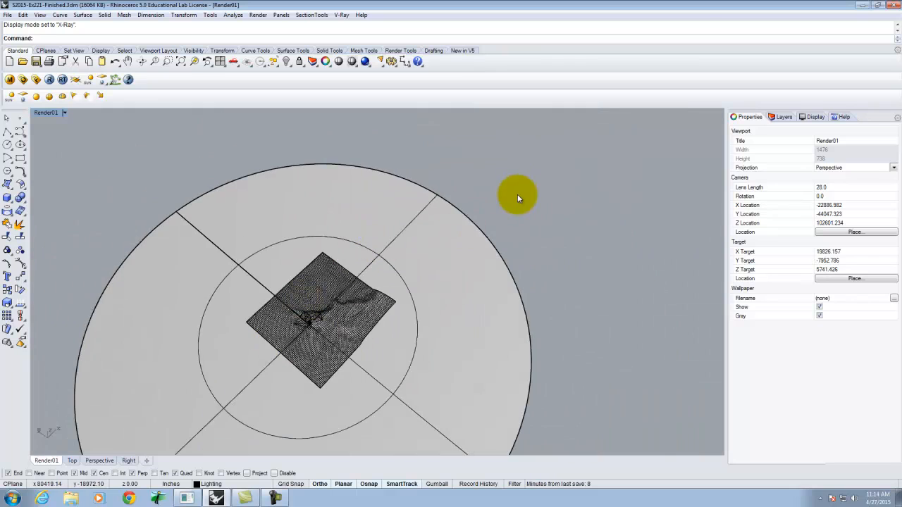
pyautogui.scroll(-4, 518, 195)
pyautogui.scroll(6, 340, 357)
pyautogui.scroll(-6, 238, 342)
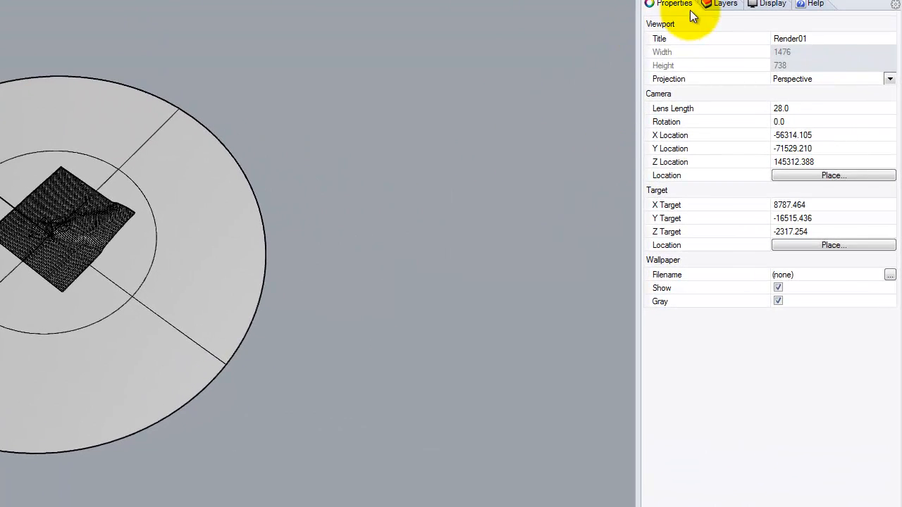
# Collapse the expanded layer groups, create a new layer named Section and make it the current layer.
pyautogui.click(779, 113)
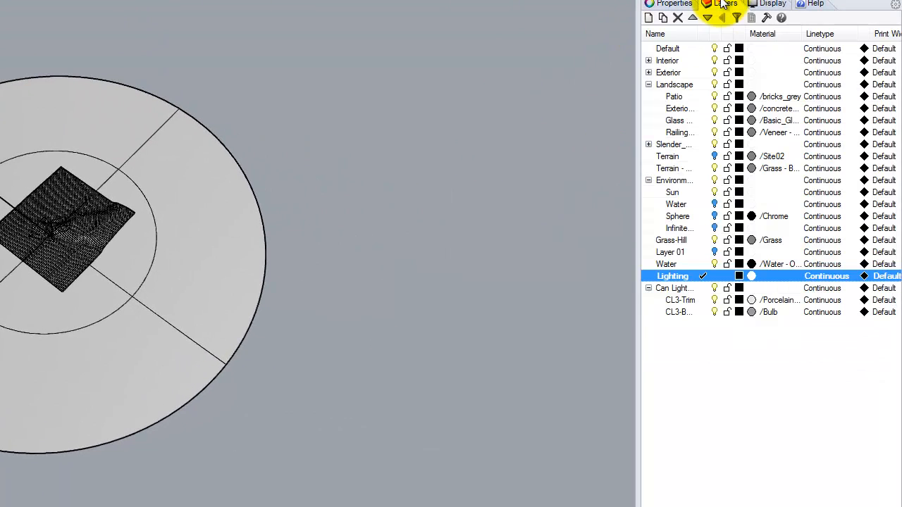
pyautogui.click(648, 85)
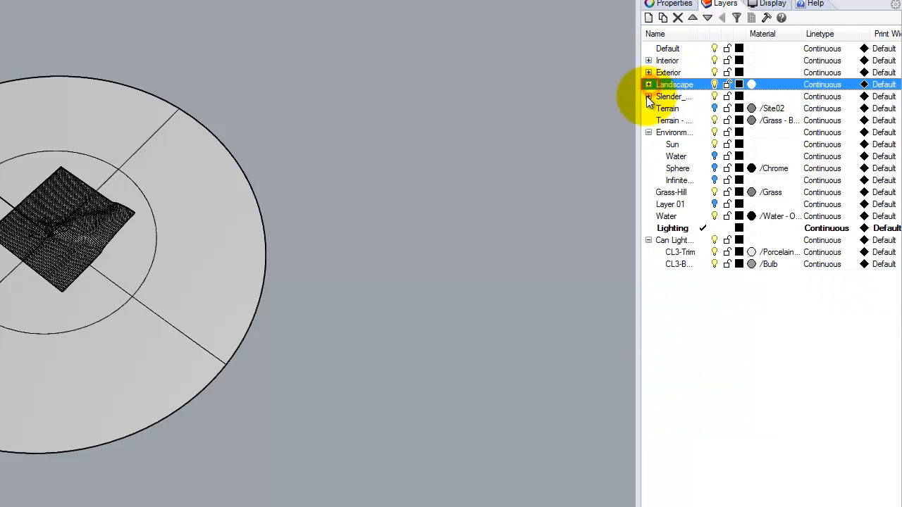
pyautogui.click(648, 133)
pyautogui.click(649, 192)
pyautogui.click(649, 18)
pyautogui.press('BackSpace')
pyautogui.write('Section')
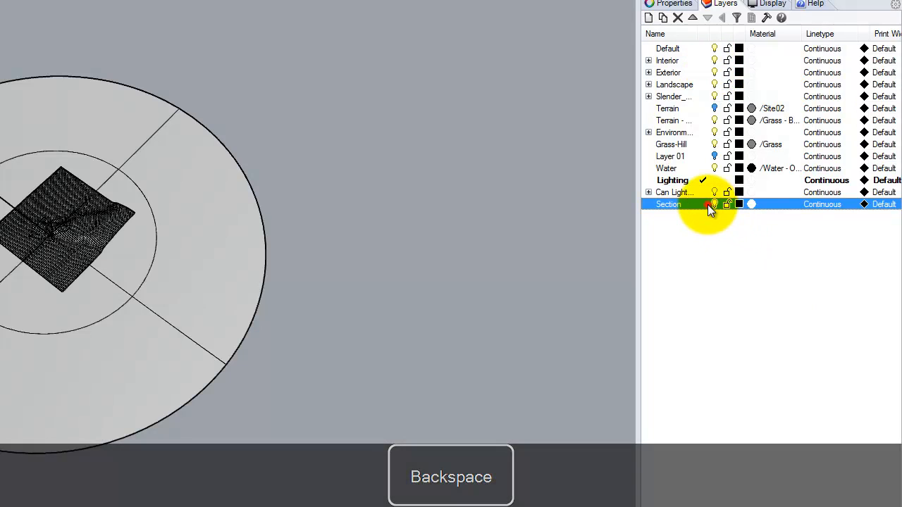
pyautogui.click(707, 205)
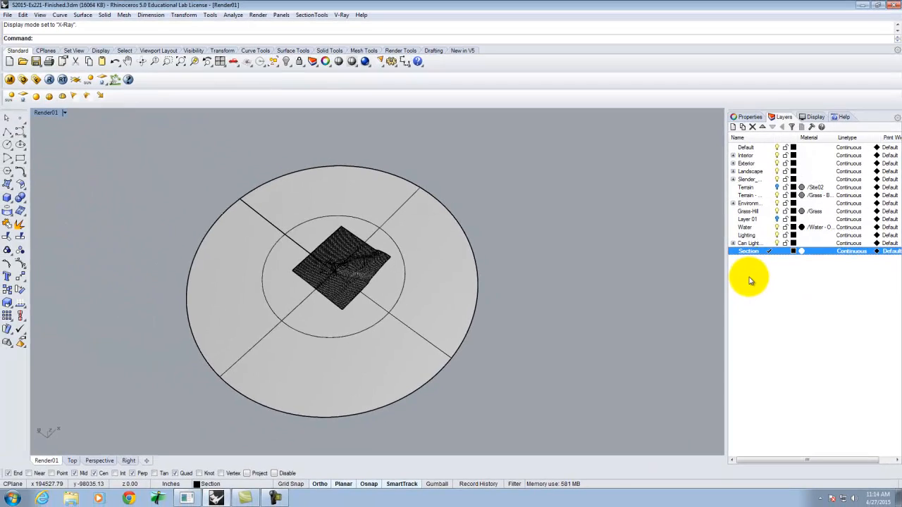
# Create a vertical plane surface crossing the whole site disc, extending past both of its edges.
pyautogui.click(6, 184)
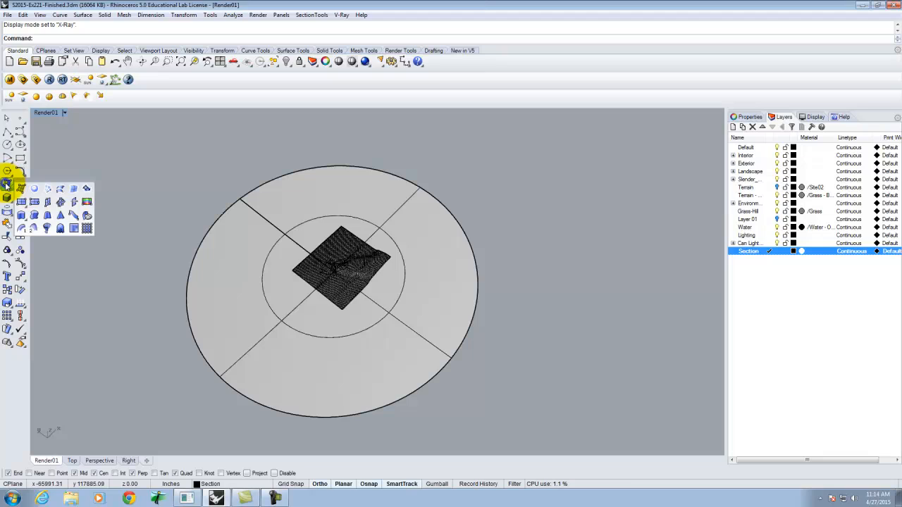
pyautogui.click(48, 203)
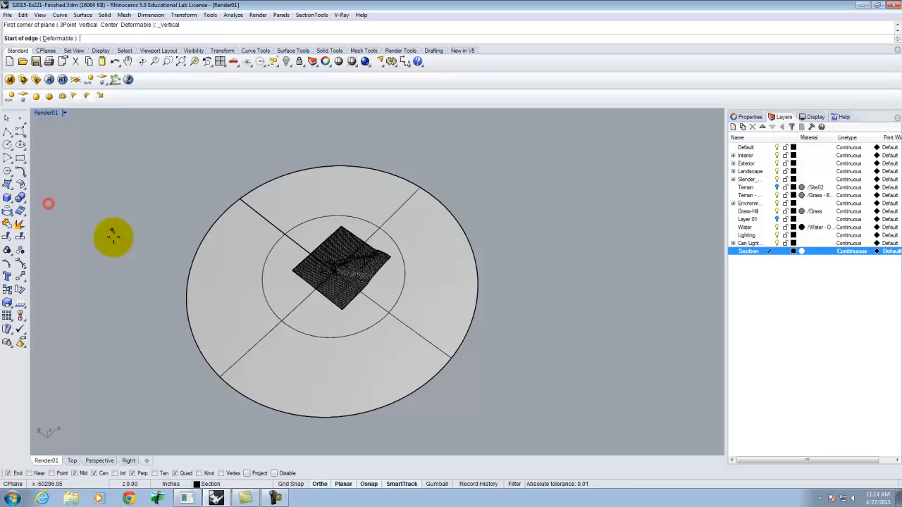
pyautogui.click(207, 388)
pyautogui.click(491, 161)
pyautogui.scroll(-5, 433, 127)
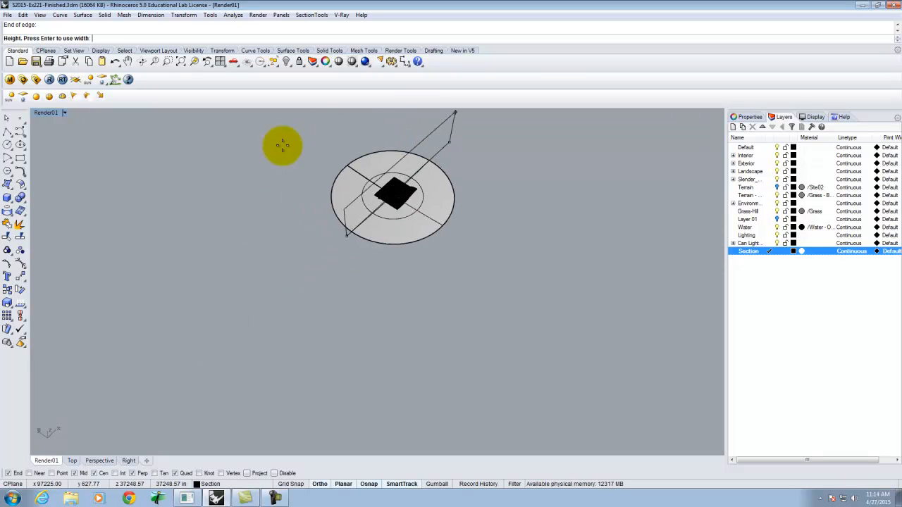
pyautogui.click(193, 202)
# Move the vertical plane straight down by about 35142 in so it extends both above and below the ground.
pyautogui.scroll(6, 422, 135)
pyautogui.moveTo(472, 307)
pyautogui.mouseDown(button='right')
pyautogui.moveTo(439, 251)
pyautogui.moveTo(388, 226)
pyautogui.moveTo(465, 201)
pyautogui.mouseUp(button='right')
pyautogui.click(466, 203)
pyautogui.write('Move')
pyautogui.press('Return')
pyautogui.write('v')
pyautogui.press('Return')
pyautogui.click(492, 147)
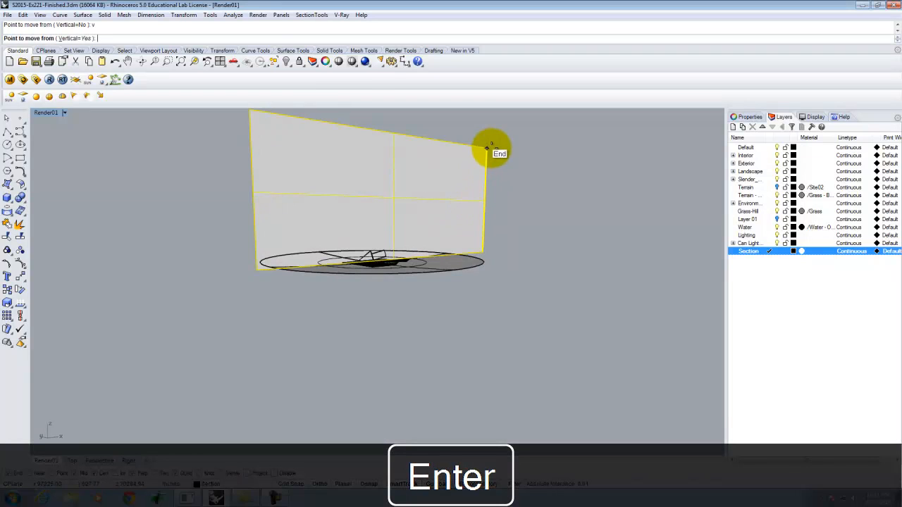
pyautogui.click(485, 188)
pyautogui.press('Escape')
# Check the lowered plane against the site and restore the four-viewport layout with the Top view active.
pyautogui.moveTo(363, 277); pyautogui.dragTo(419, 288, button='right')
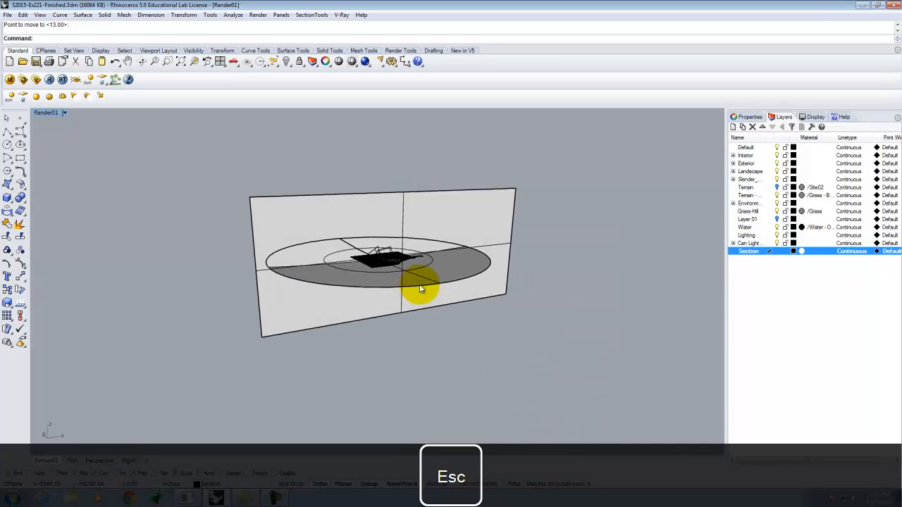
pyautogui.moveTo(461, 264); pyautogui.dragTo(417, 240, button='right')
pyautogui.scroll(7, 416, 240)
pyautogui.moveTo(279, 266); pyautogui.dragTo(302, 337, button='right')
pyautogui.doubleClick(48, 115)
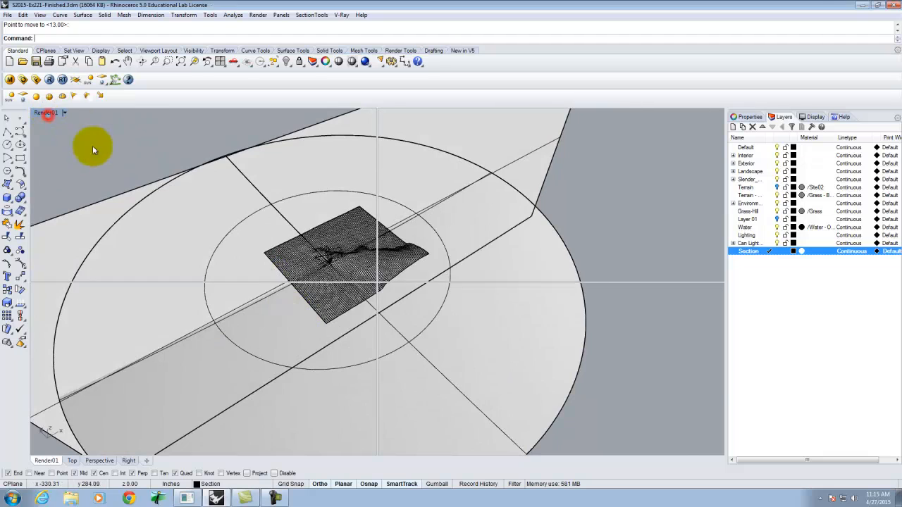
pyautogui.scroll(-8, 275, 169)
pyautogui.scroll(-10, 333, 187)
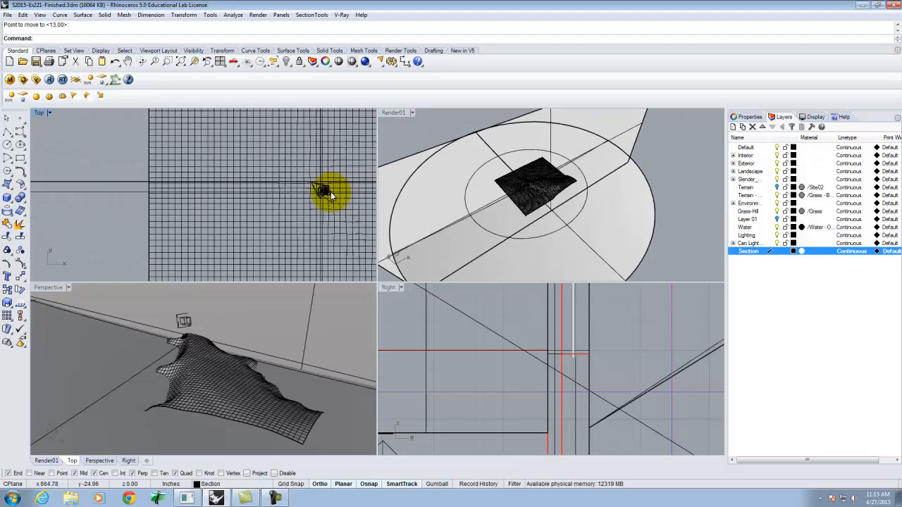
# Move the vertical plane about 534 inches toward the house in the Top view so it cuts through the house at the stairs.
pyautogui.click(116, 191)
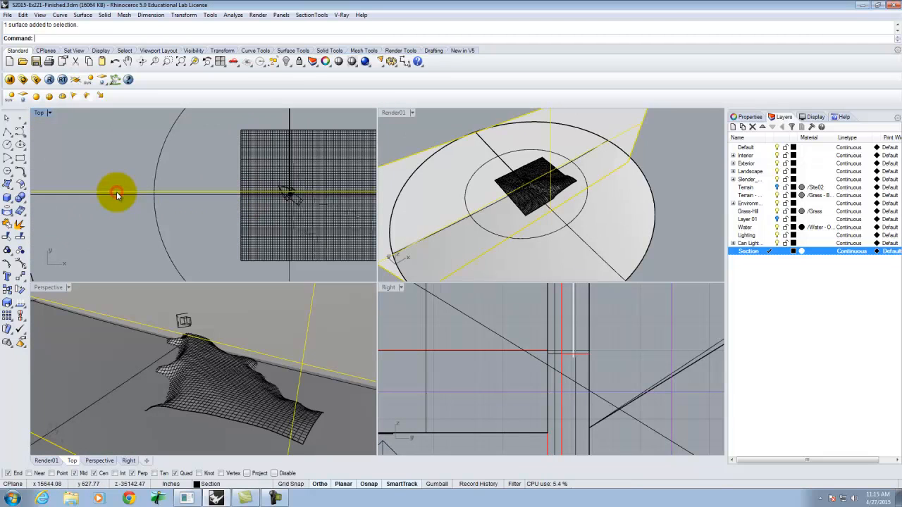
pyautogui.scroll(-14, 110, 204)
pyautogui.scroll(20, 143, 200)
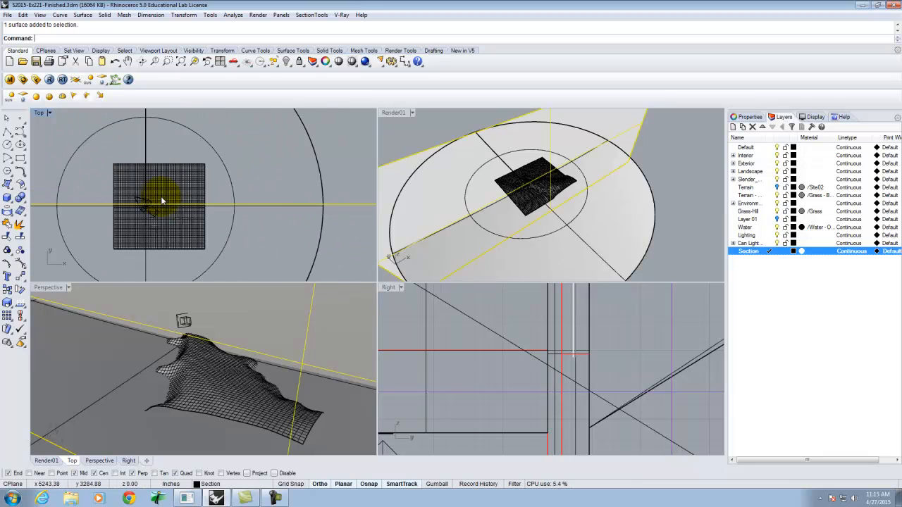
pyautogui.scroll(10, 123, 207)
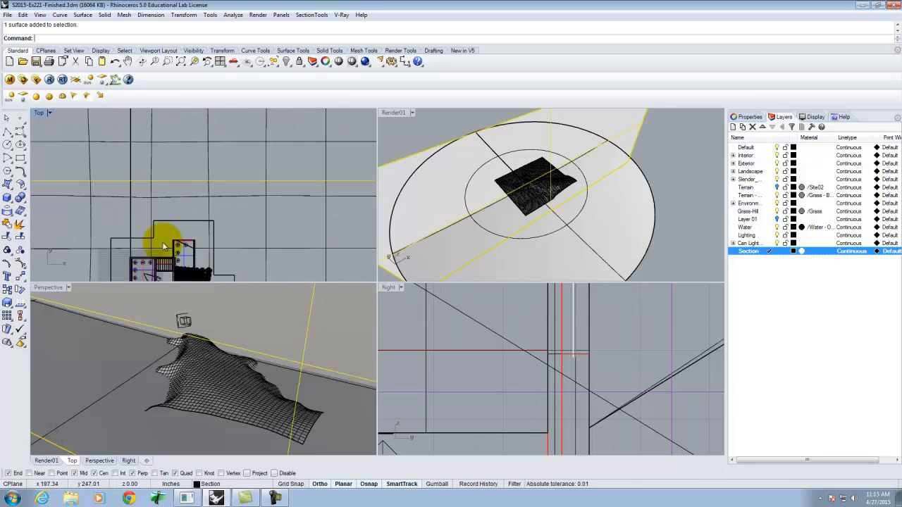
pyautogui.scroll(4, 198, 214)
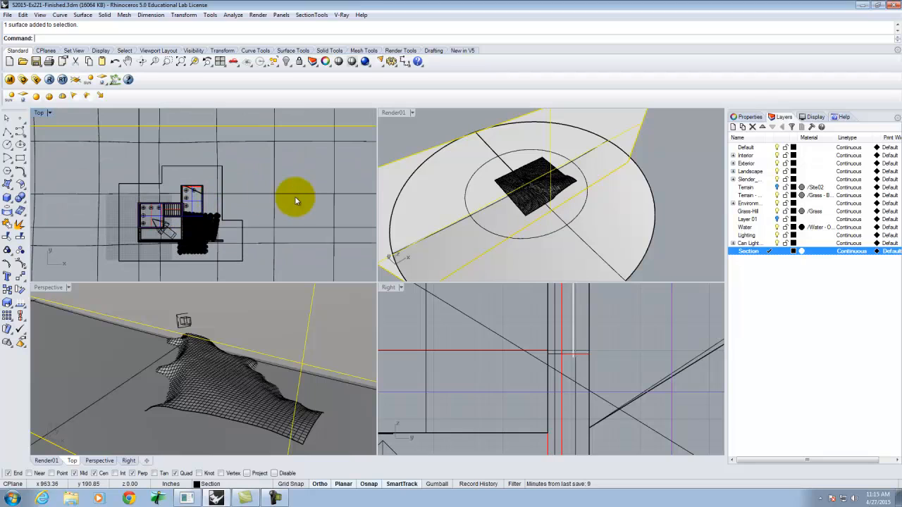
pyautogui.press('Return')
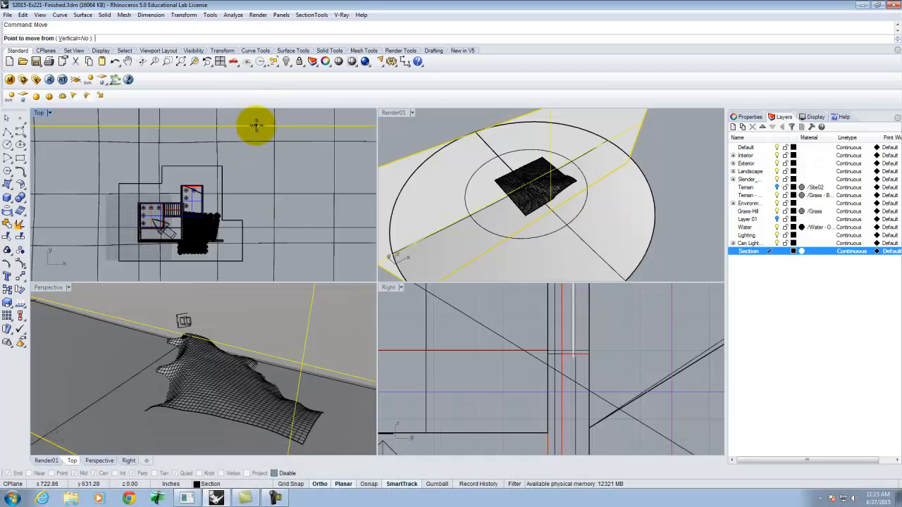
pyautogui.click(256, 127)
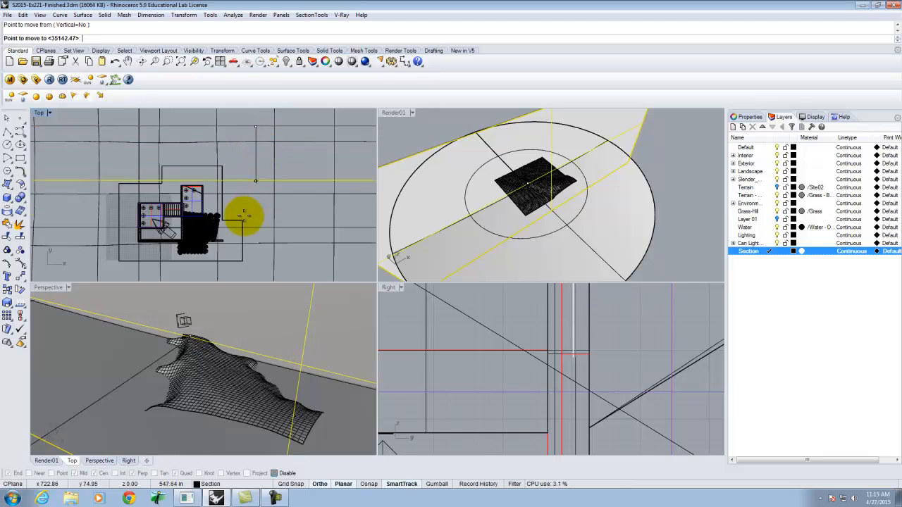
pyautogui.scroll(2, 241, 219)
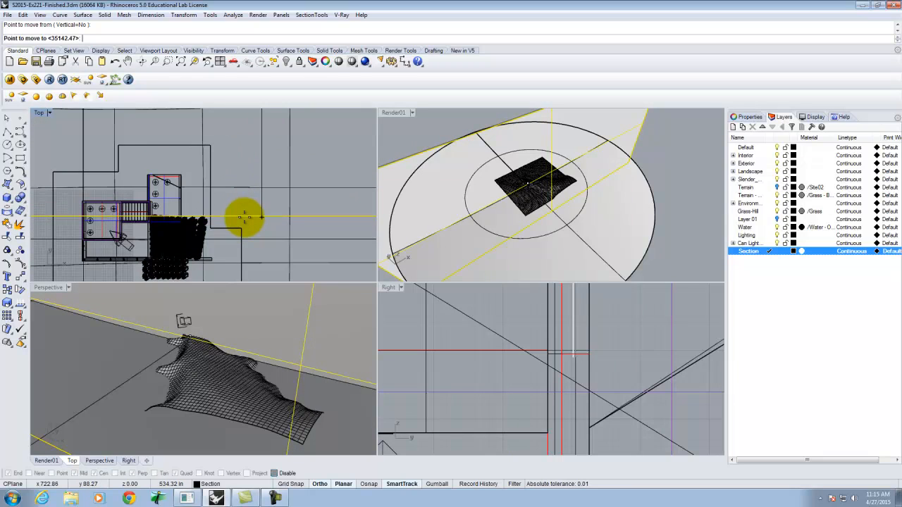
pyautogui.click(245, 218)
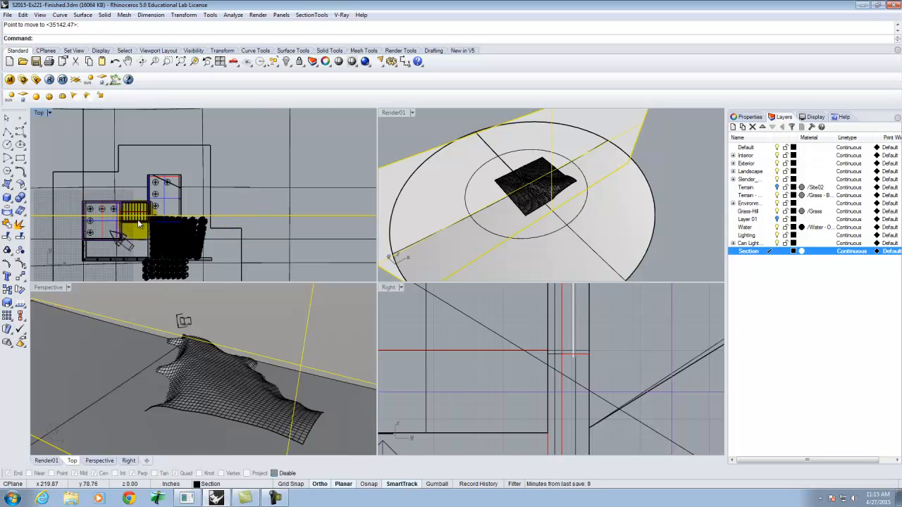
pyautogui.scroll(2, 123, 212)
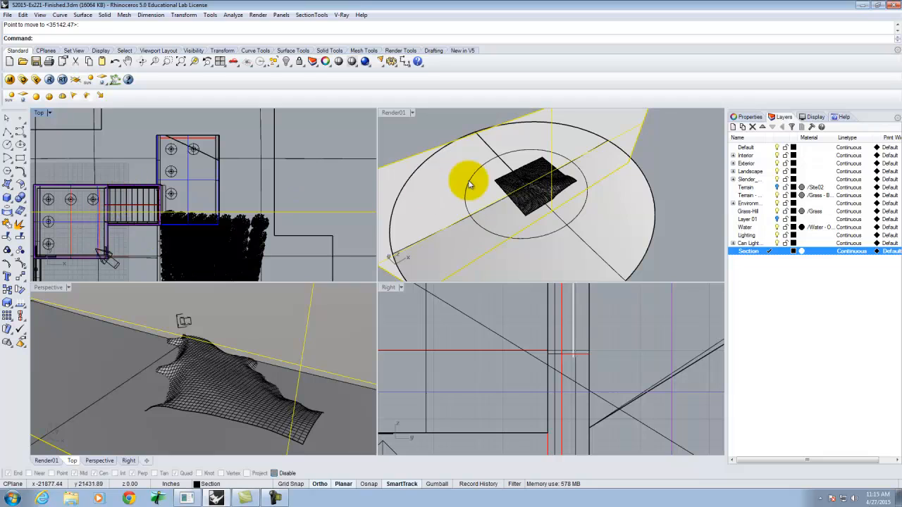
# Maximize the Render01 viewport and inspect how the plane passes through the house and terrain.
pyautogui.scroll(-1, 459, 180)
pyautogui.scroll(-3, 365, 189)
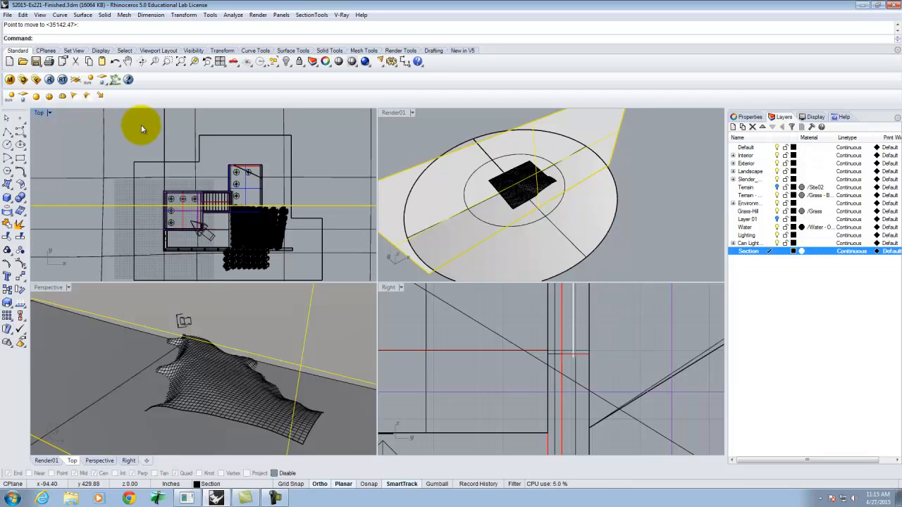
pyautogui.click(392, 115)
pyautogui.doubleClick(392, 114)
pyautogui.moveTo(202, 303); pyautogui.dragTo(279, 303, button='right')
pyautogui.scroll(15, 279, 302)
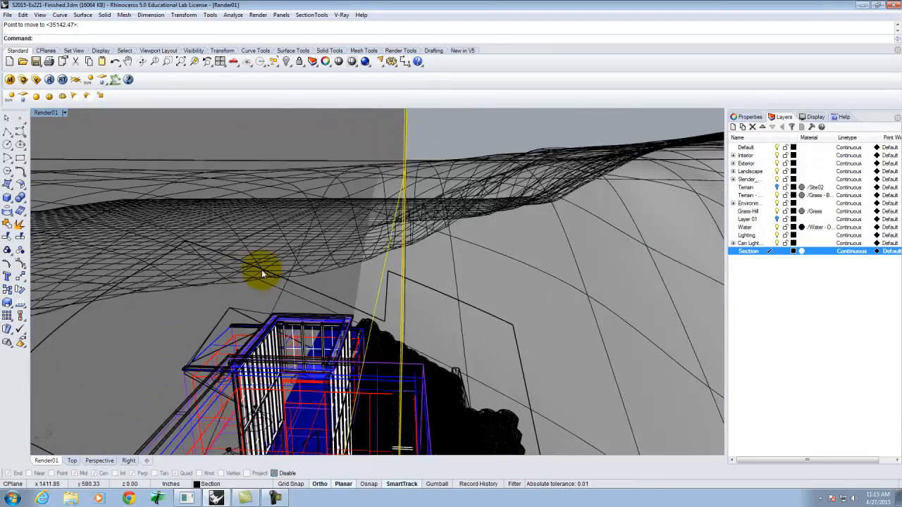
pyautogui.scroll(-5, 261, 274)
pyautogui.moveTo(345, 322); pyautogui.dragTo(330, 318, button='right')
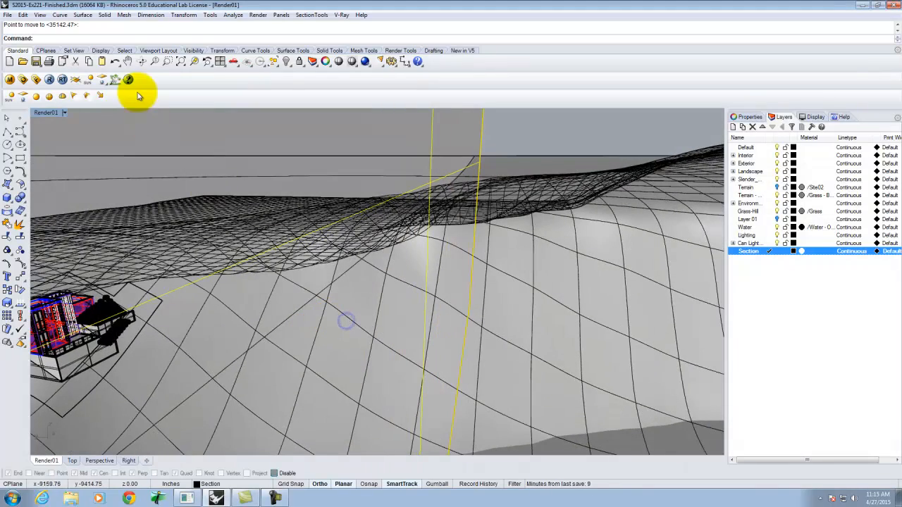
# Set the Render01 viewport to Shaded display and view the terrain and house against the plane.
pyautogui.click(65, 113)
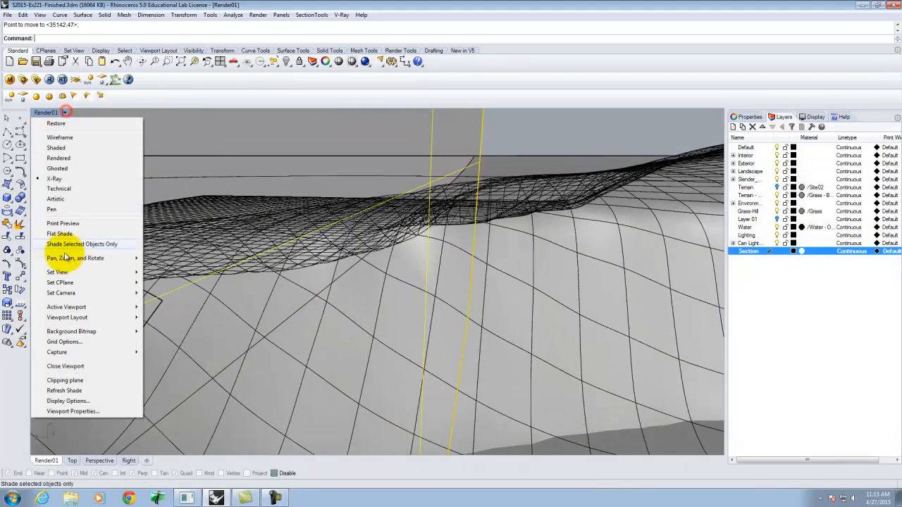
pyautogui.click(61, 149)
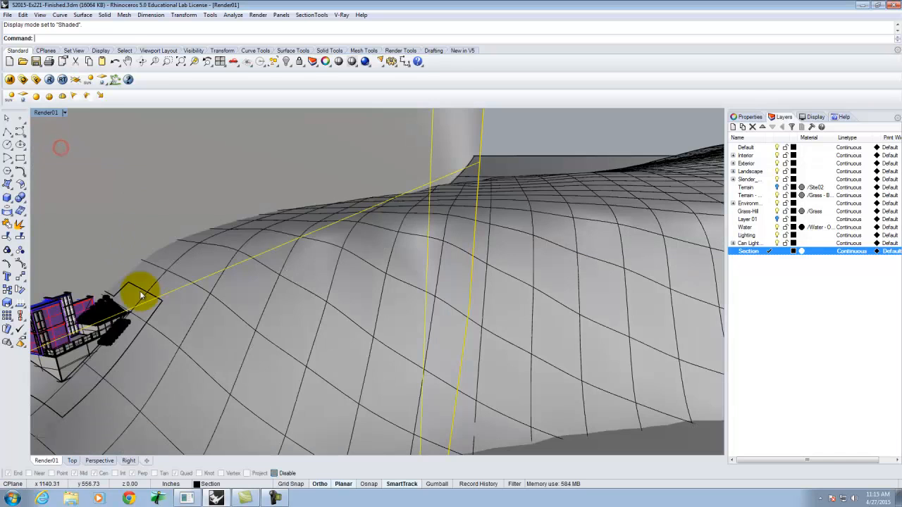
pyautogui.scroll(-3, 209, 312)
pyautogui.scroll(4, 222, 311)
pyautogui.scroll(-4, 231, 305)
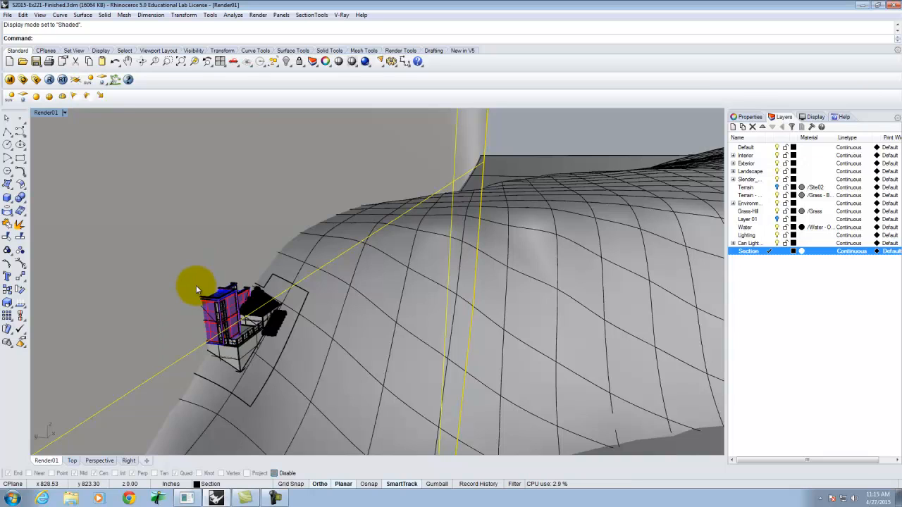
pyautogui.scroll(-5, 472, 181)
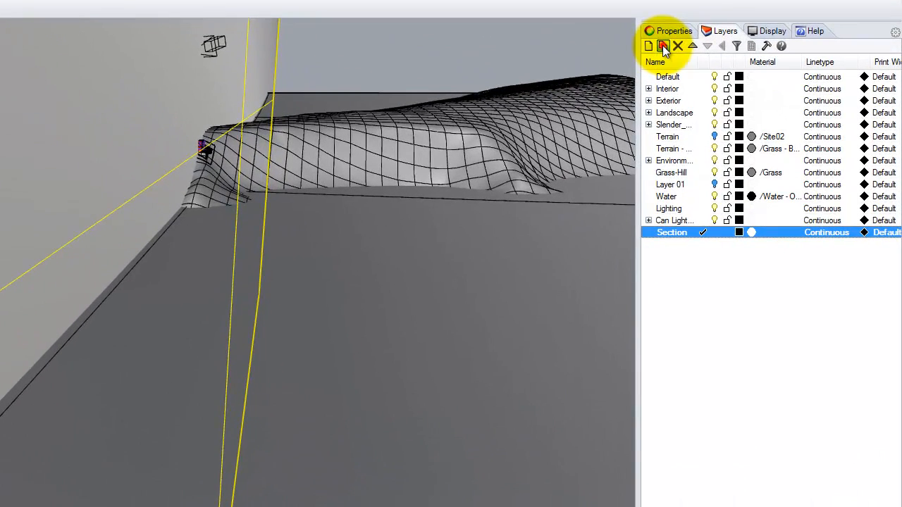
# Create a sublayer named Basic Section under the Section layer and make it current.
pyautogui.click(663, 46)
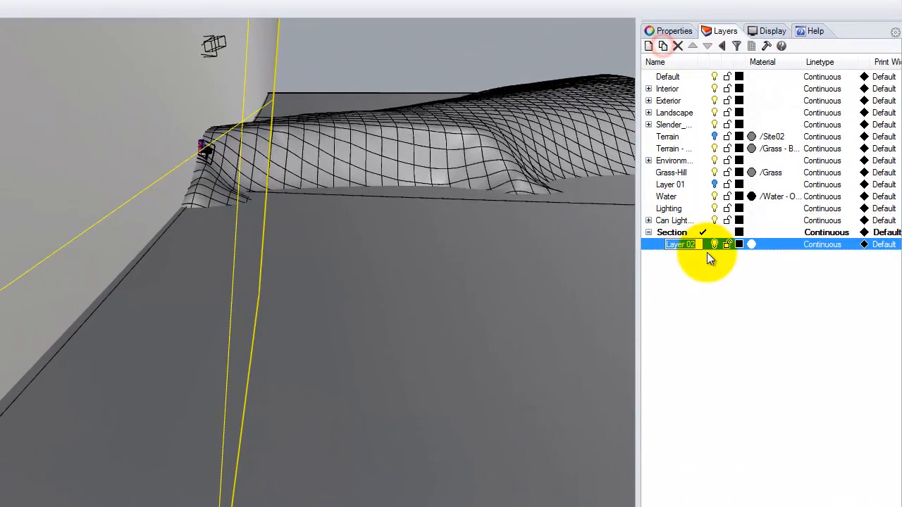
pyautogui.write('B')
pyautogui.write('asic sec')
pyautogui.press('BackSpace')
pyautogui.press('BackSpace')
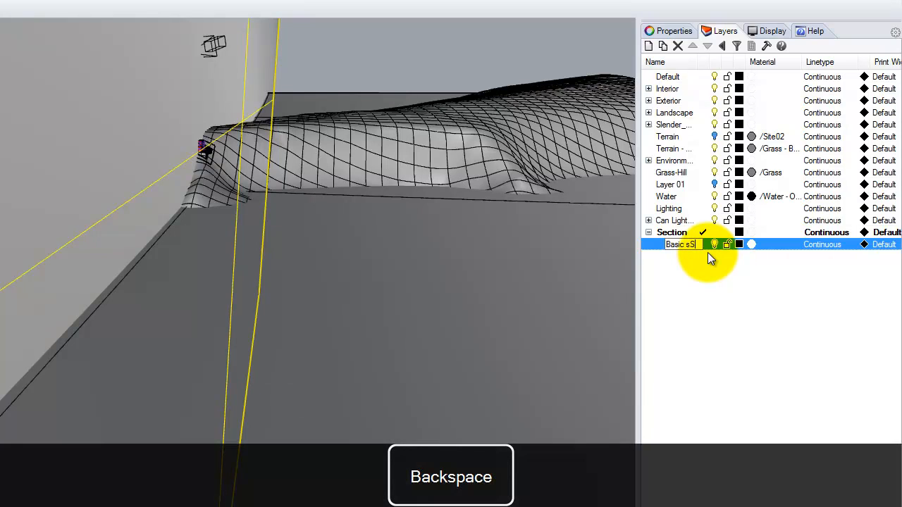
pyautogui.write('n')
pyautogui.press('Return')
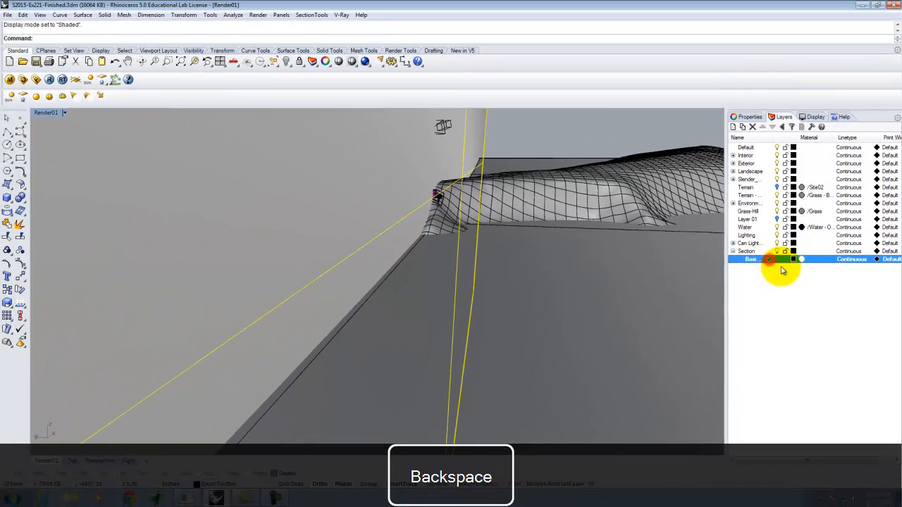
# Deselect the plane, then run the Section command on all objects along the plane's bottom edge, from one lower corner to the other.
pyautogui.click(535, 129)
pyautogui.write('Section')
pyautogui.press('Return')
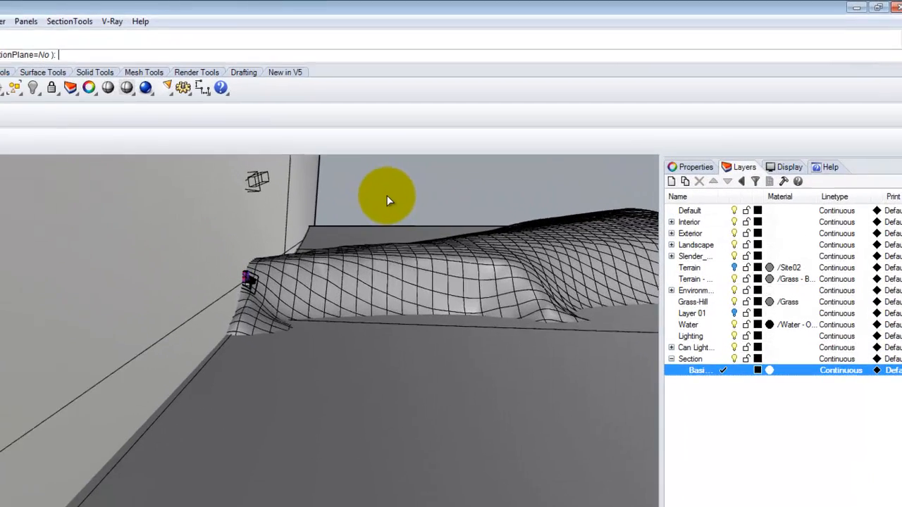
pyautogui.write('all')
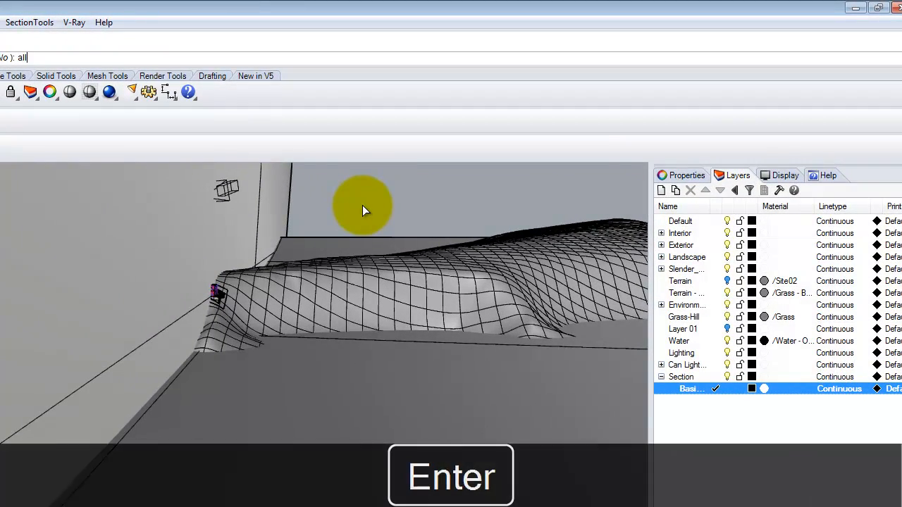
pyautogui.press('Return')
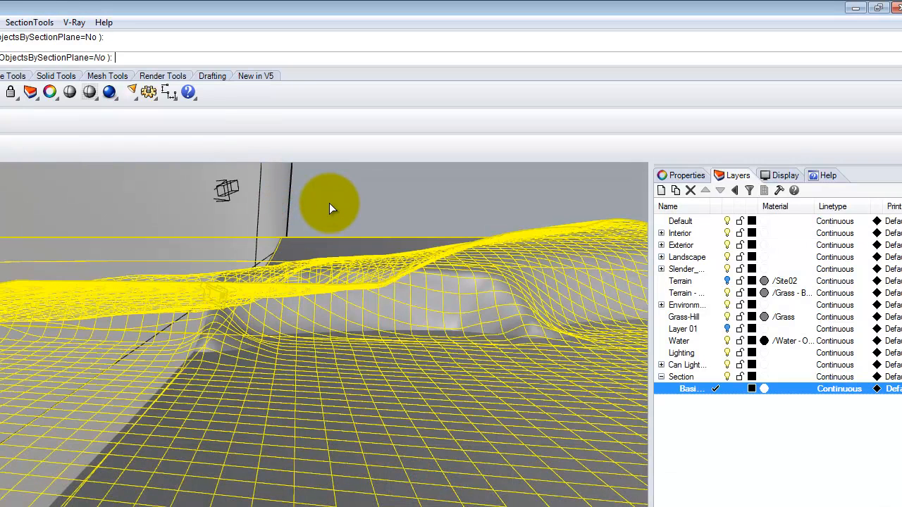
pyautogui.press('Return')
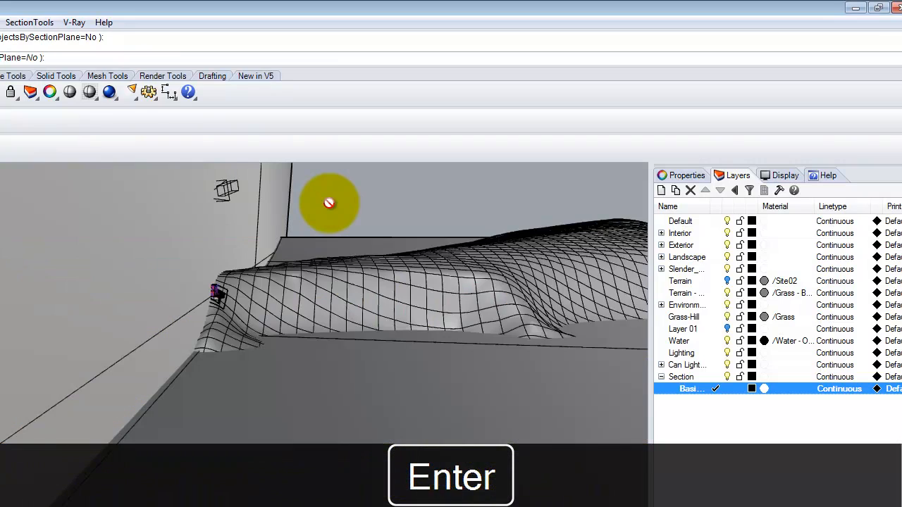
pyautogui.scroll(-8, 273, 240)
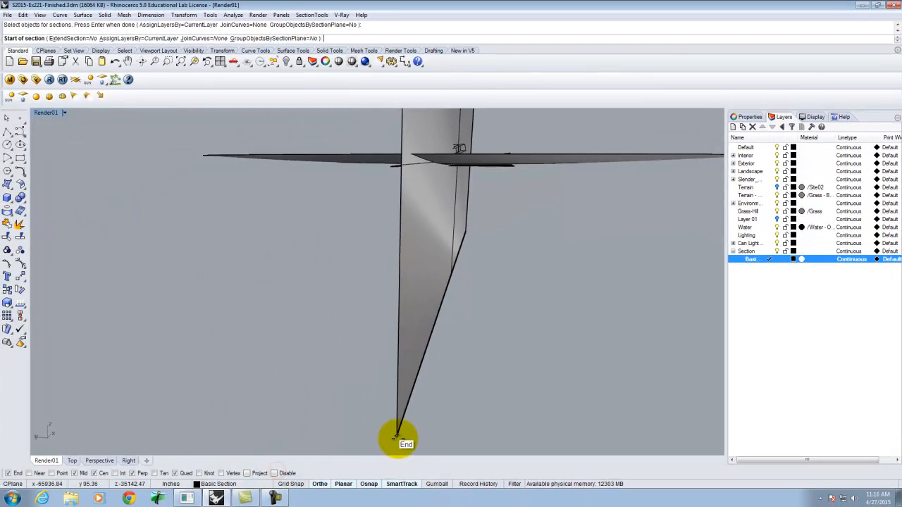
pyautogui.click(397, 436)
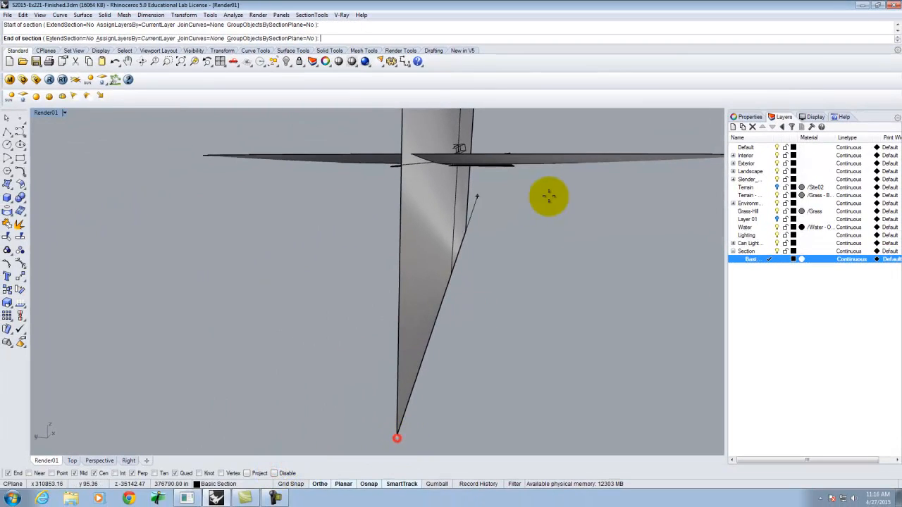
pyautogui.click(466, 235)
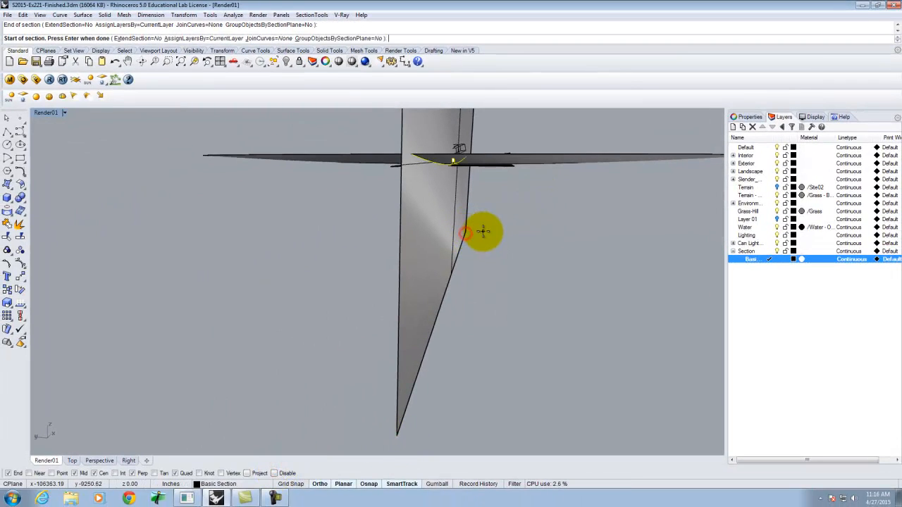
# Zoom to the selected section curves and examine them along the terrain and around the house.
pyautogui.scroll(3, 459, 152)
pyautogui.scroll(6, 465, 167)
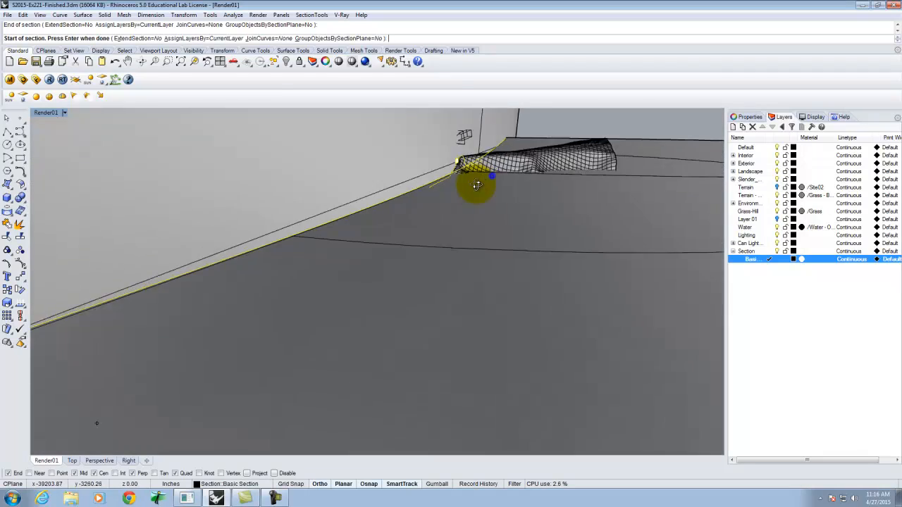
pyautogui.scroll(2, 409, 246)
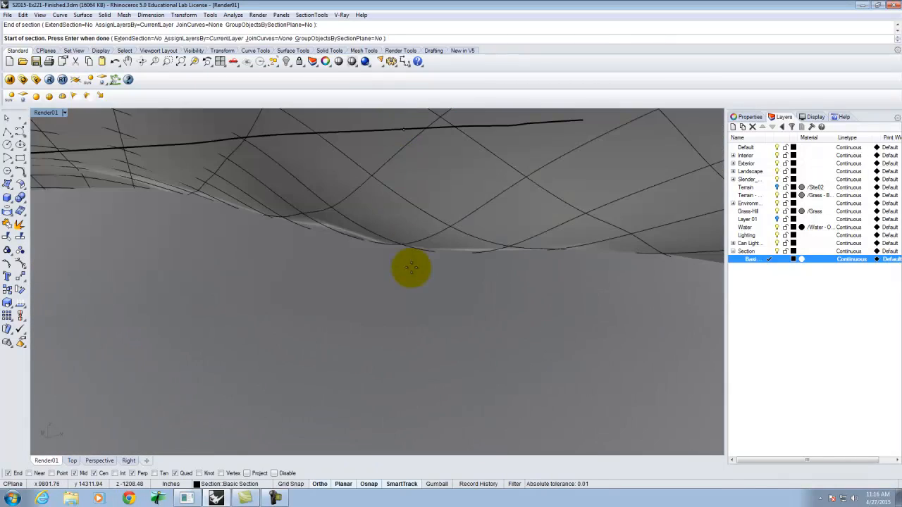
pyautogui.scroll(-8, 417, 227)
pyautogui.scroll(5, 412, 307)
pyautogui.scroll(-8, 410, 306)
pyautogui.write('z')
pyautogui.press('Return')
pyautogui.write('s')
pyautogui.press('Return')
pyautogui.scroll(6, 411, 294)
pyautogui.scroll(8, 419, 300)
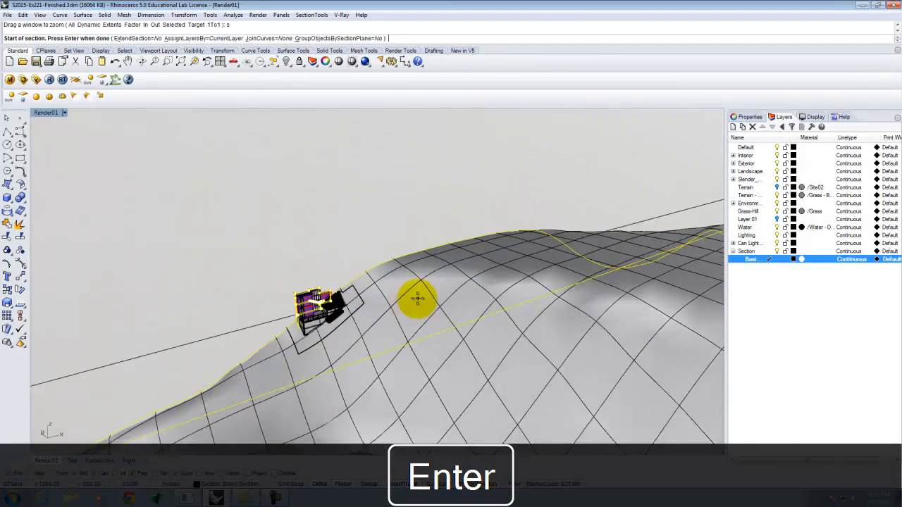
pyautogui.scroll(2, 282, 305)
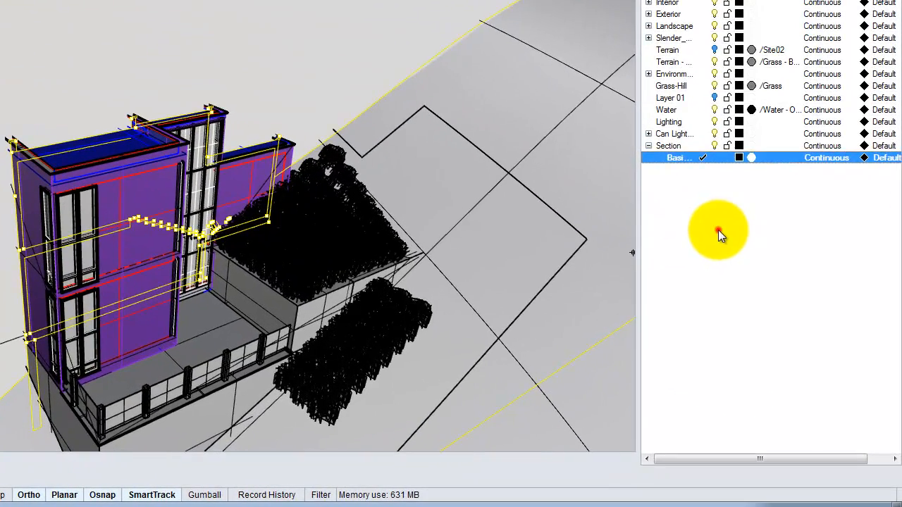
# Make the Section layer current, turn off the Basic Section sublayer and end the Section command.
pyautogui.click(779, 306)
pyautogui.click(668, 146)
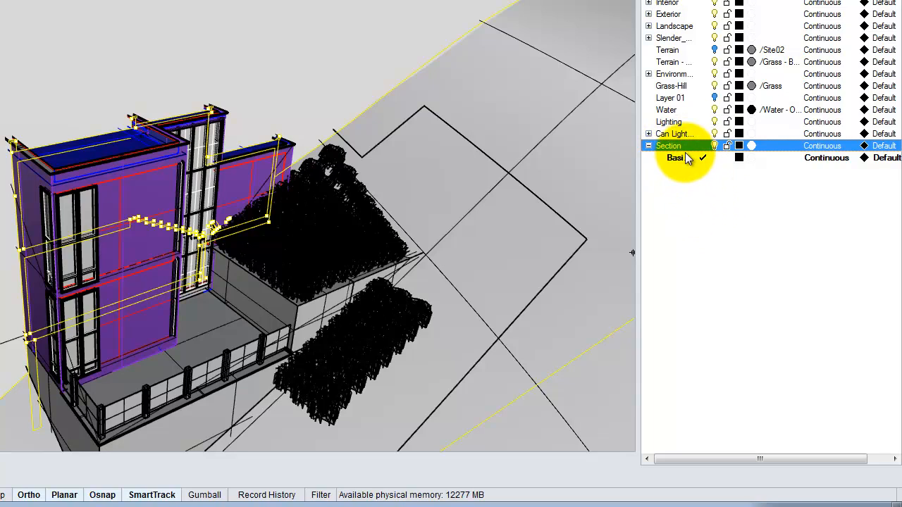
pyautogui.click(701, 145)
pyautogui.click(715, 157)
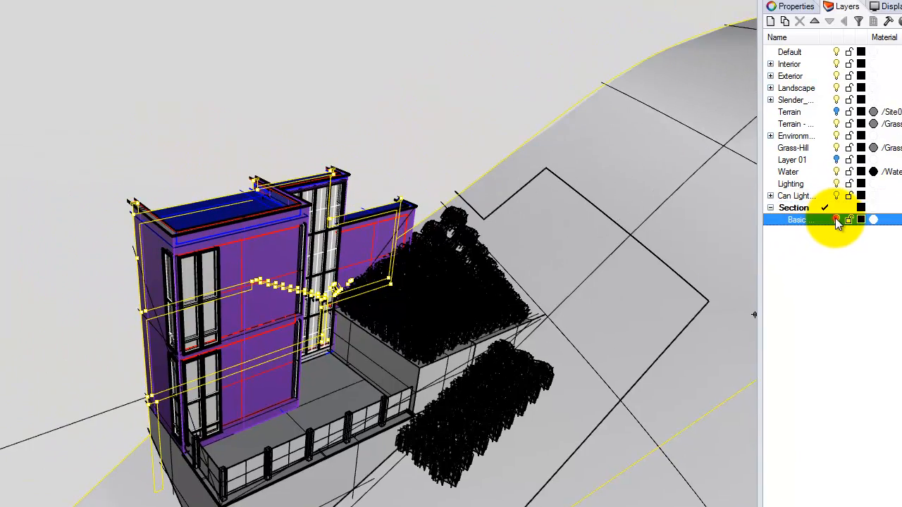
pyautogui.press('Escape')
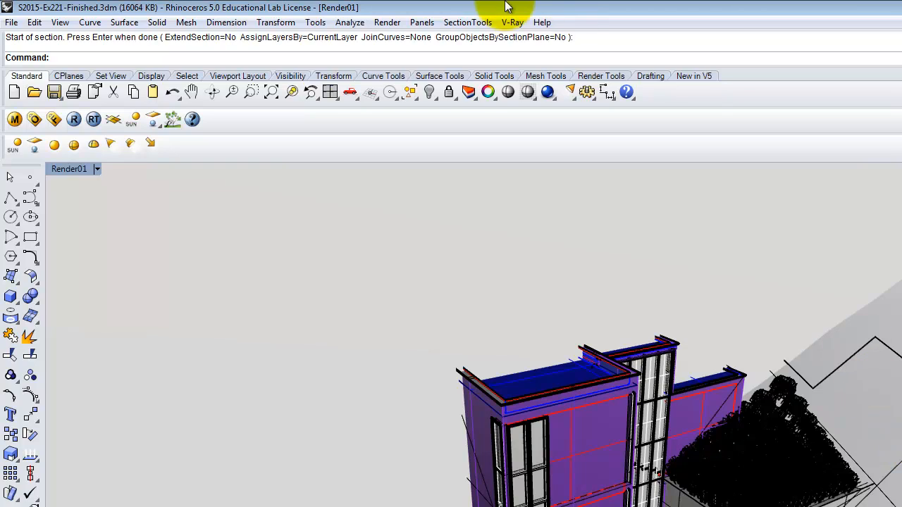
# Start creating a SectionTools section on all visible objects, leaving the vertical plane out of the selection.
pyautogui.click(474, 23)
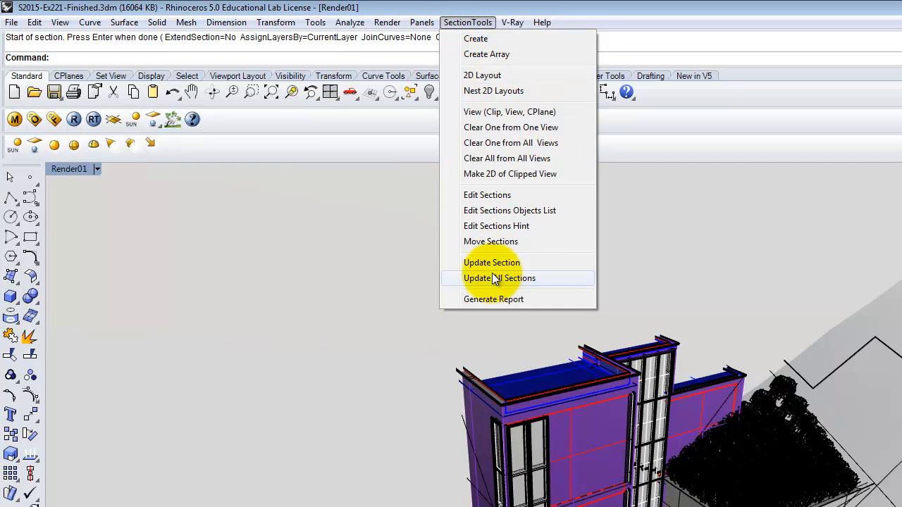
pyautogui.click(478, 39)
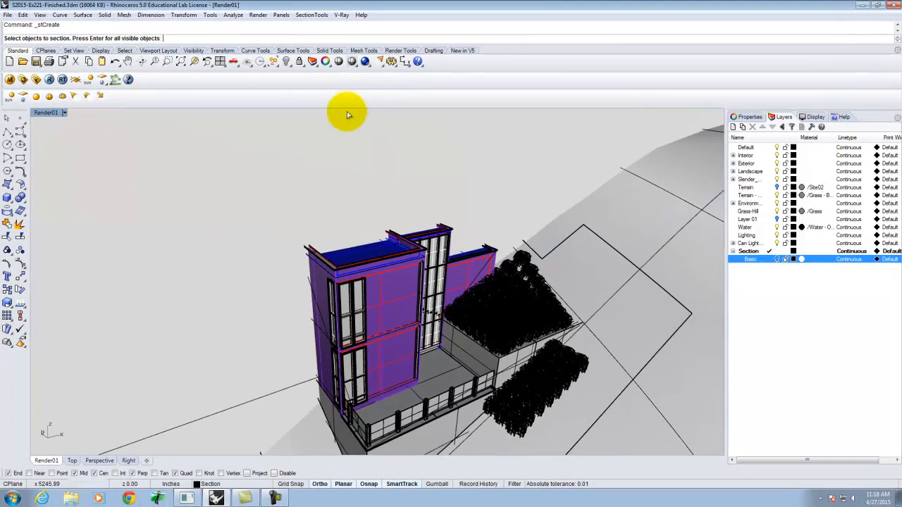
pyautogui.scroll(-10, 357, 105)
pyautogui.scroll(-3, 476, 322)
pyautogui.press('Return')
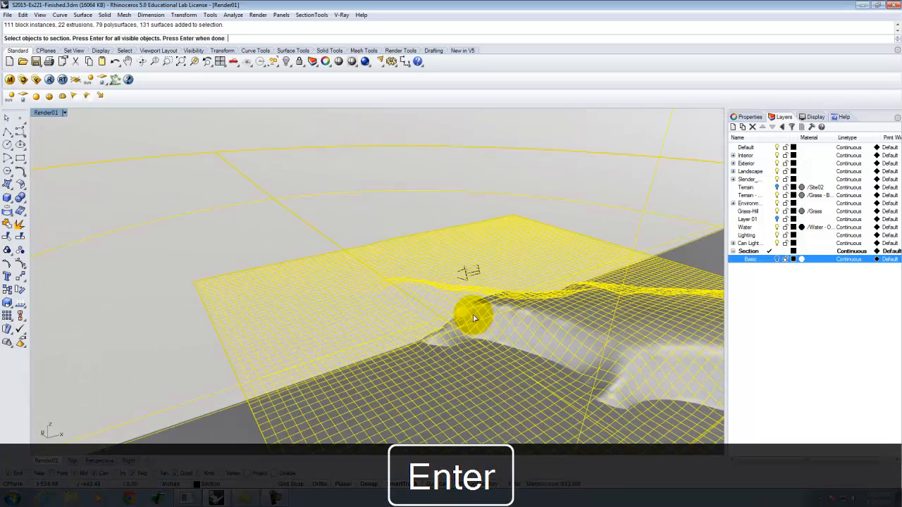
pyautogui.scroll(-8, 533, 207)
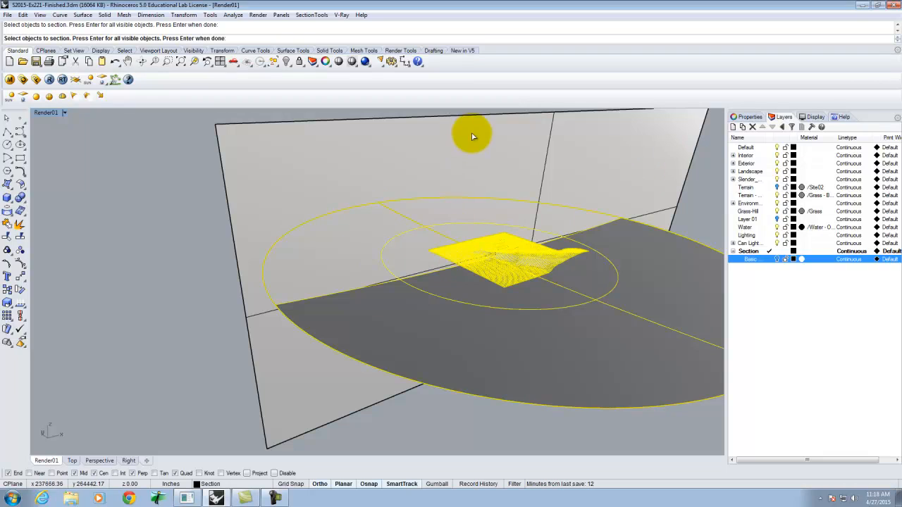
pyautogui.press('Return')
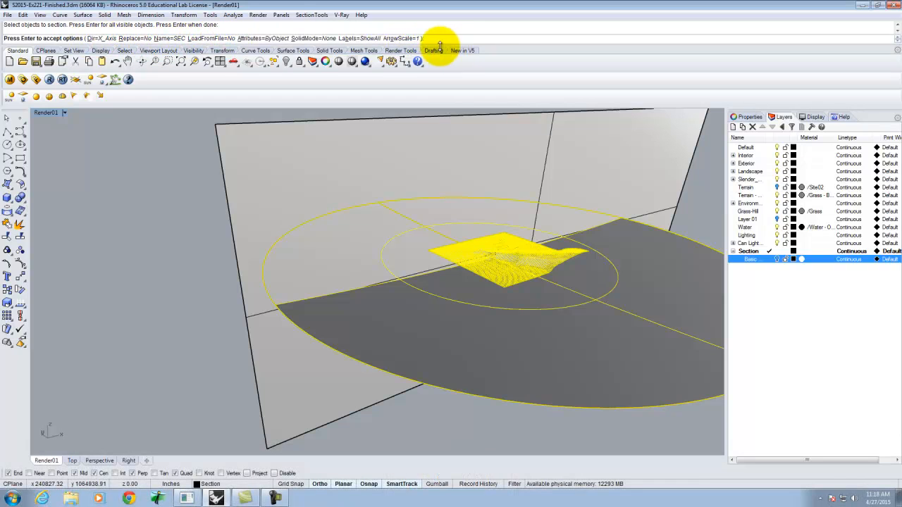
# Set the section's solid mode to Surfaces and accept the options with the X_Axis direction.
pyautogui.click(99, 41)
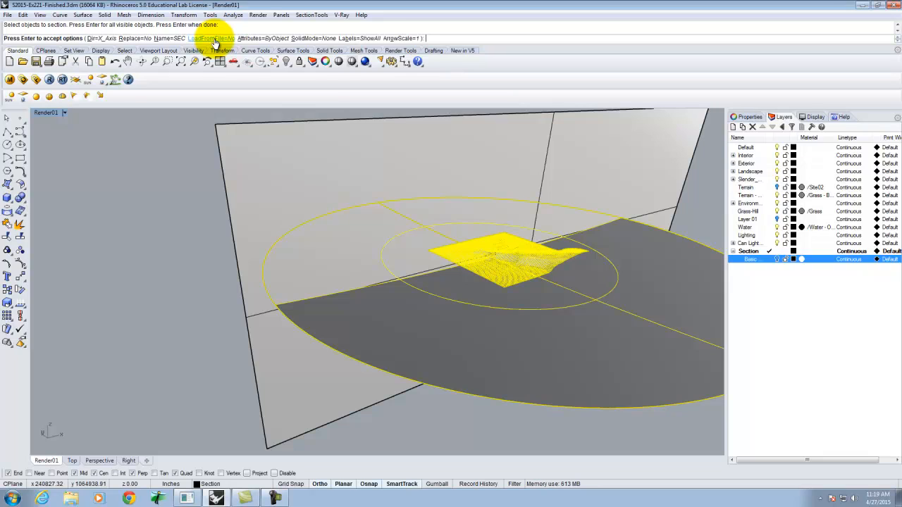
pyautogui.click(318, 39)
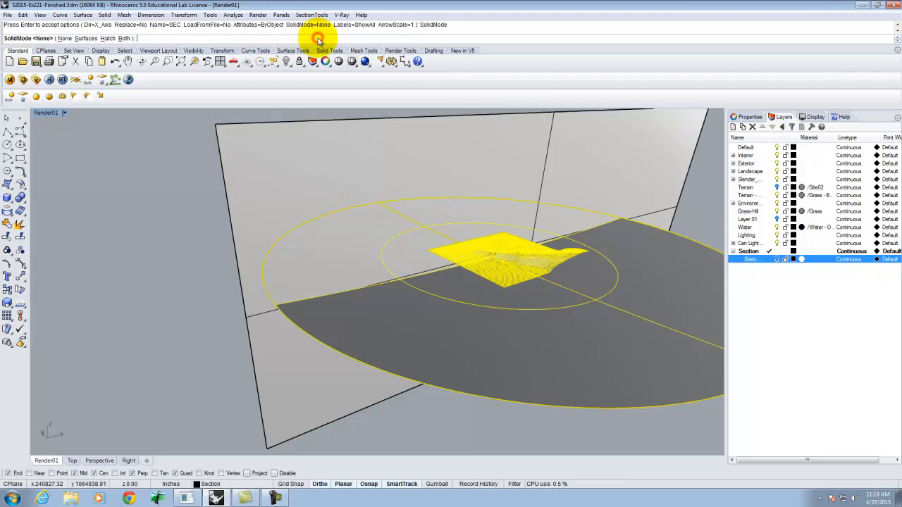
pyautogui.click(79, 38)
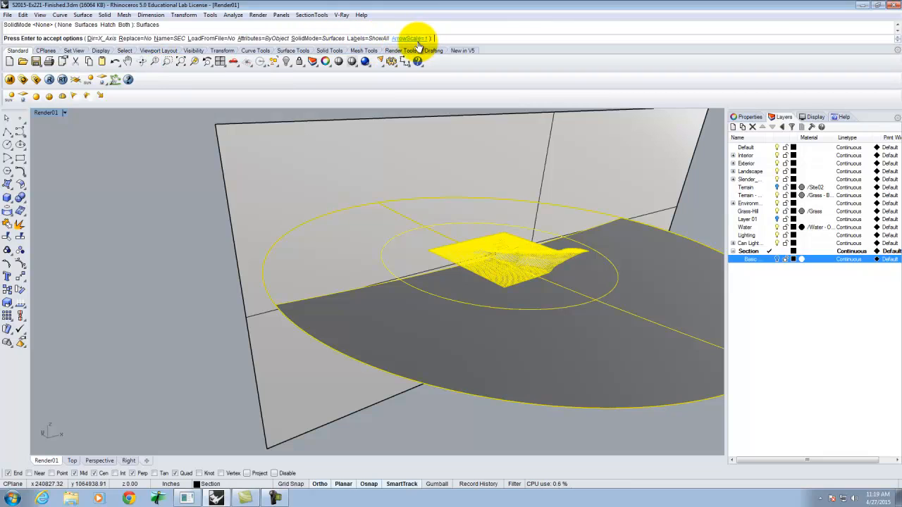
pyautogui.press('Return')
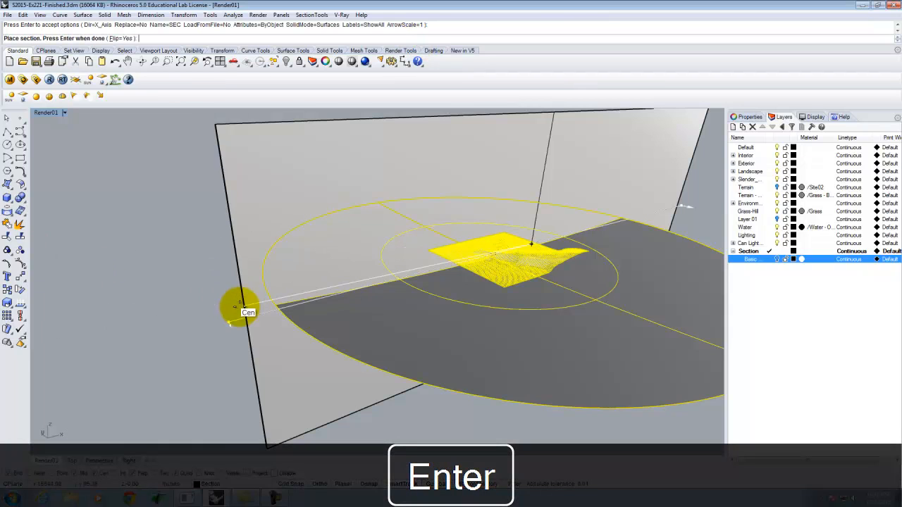
# Turn Flip off, place the section at the midpoint of the vertical plane's upper edge and finish the command.
pyautogui.scroll(-5, 216, 343)
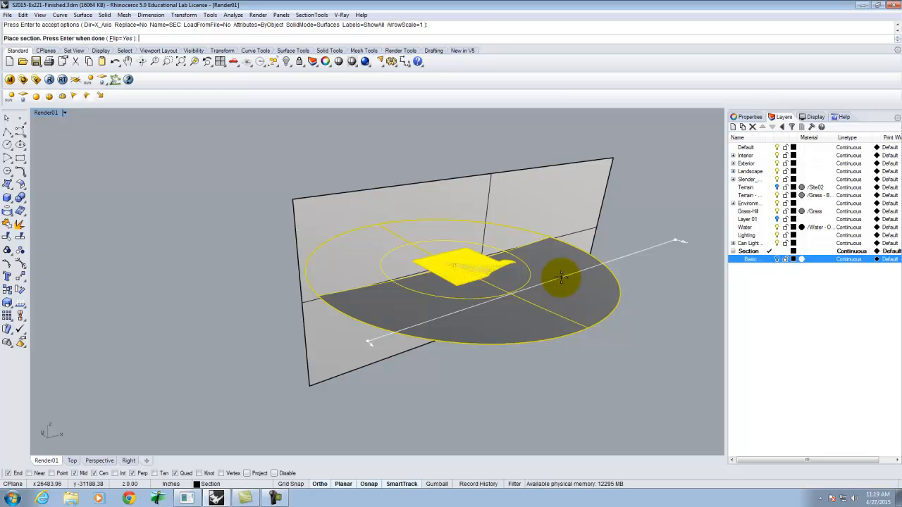
pyautogui.click(120, 39)
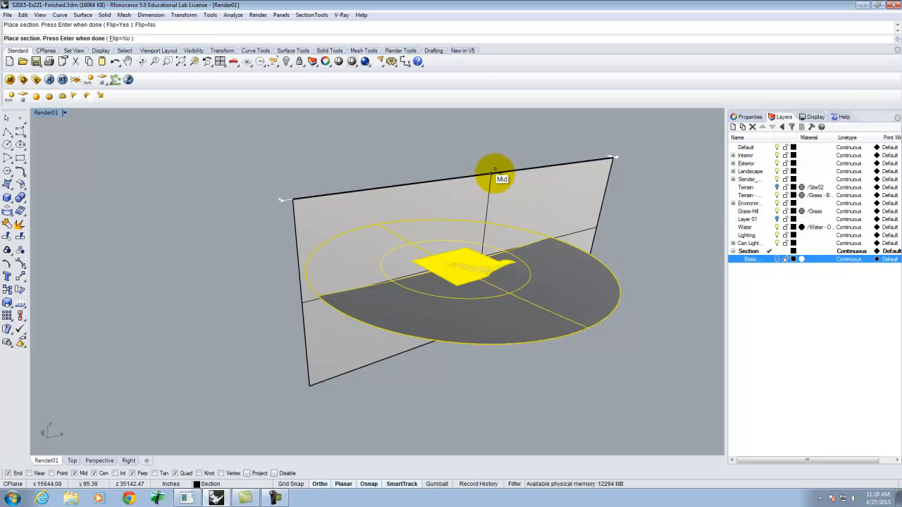
pyautogui.click(495, 172)
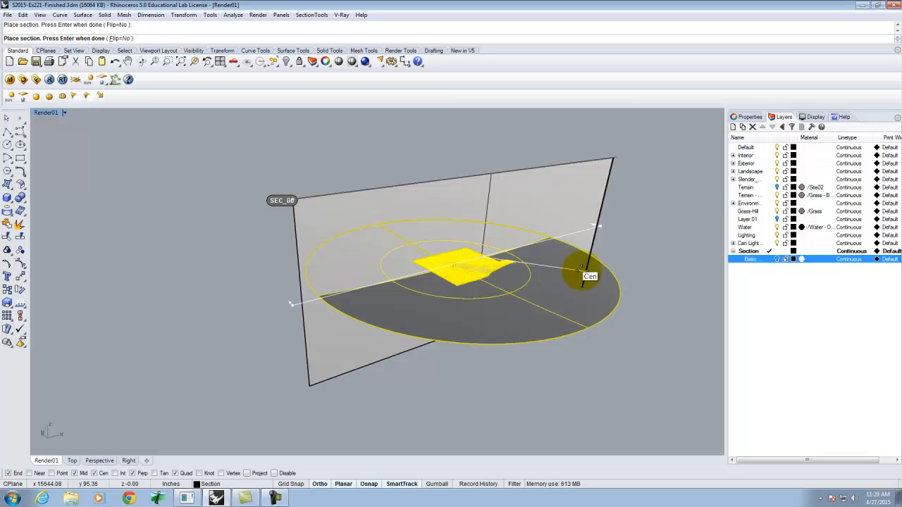
pyautogui.press('Return')
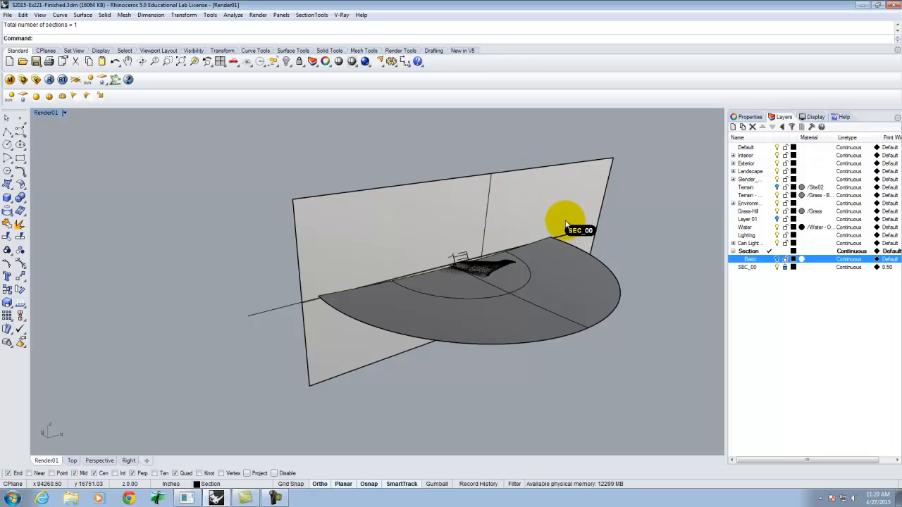
# Enable section SEC_00 in the Render01 viewport with clipping on and without changing the view or construction plane.
pyautogui.click(311, 17)
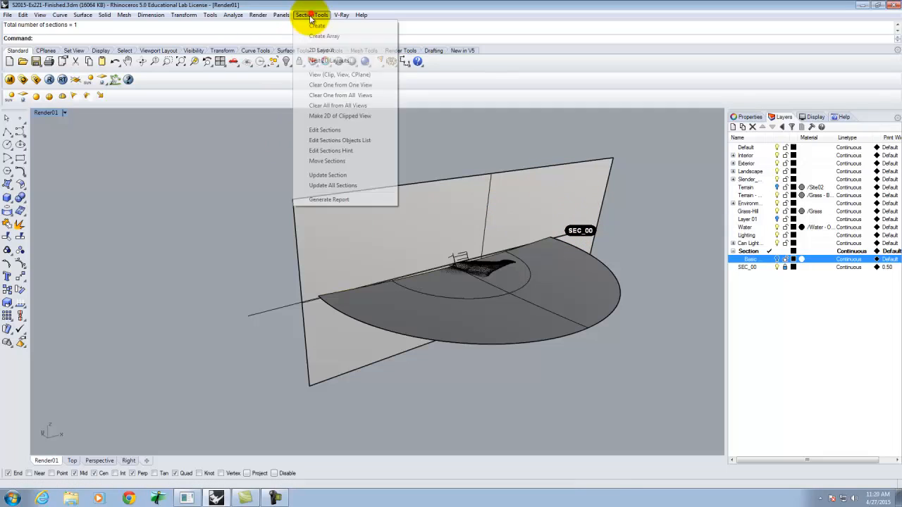
pyautogui.click(322, 77)
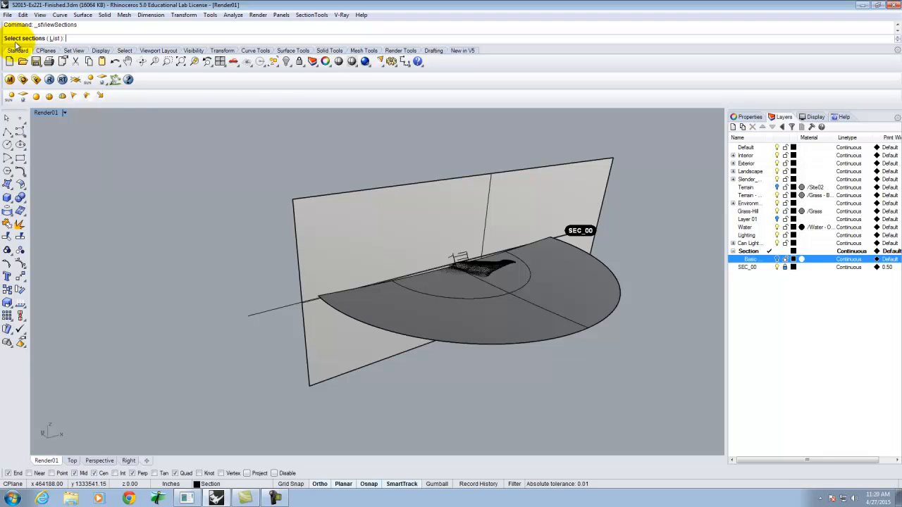
pyautogui.click(54, 38)
pyautogui.click(406, 227)
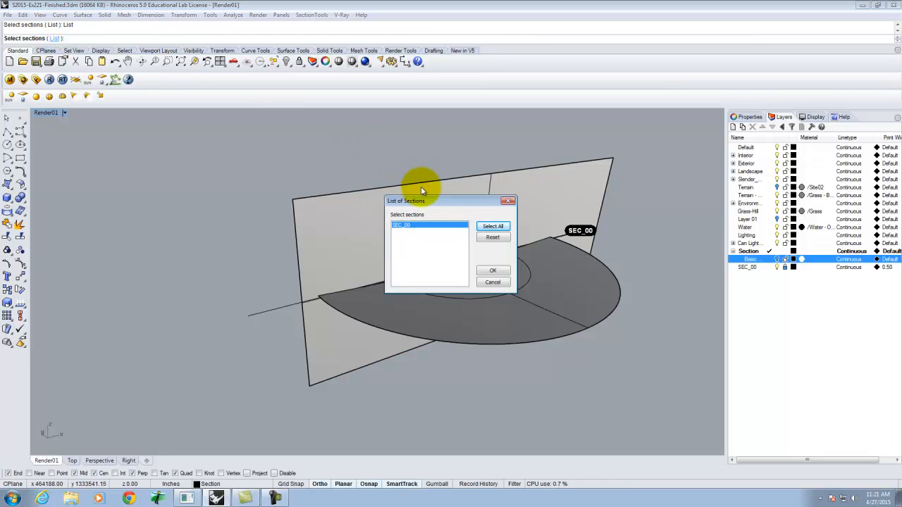
pyautogui.click(493, 270)
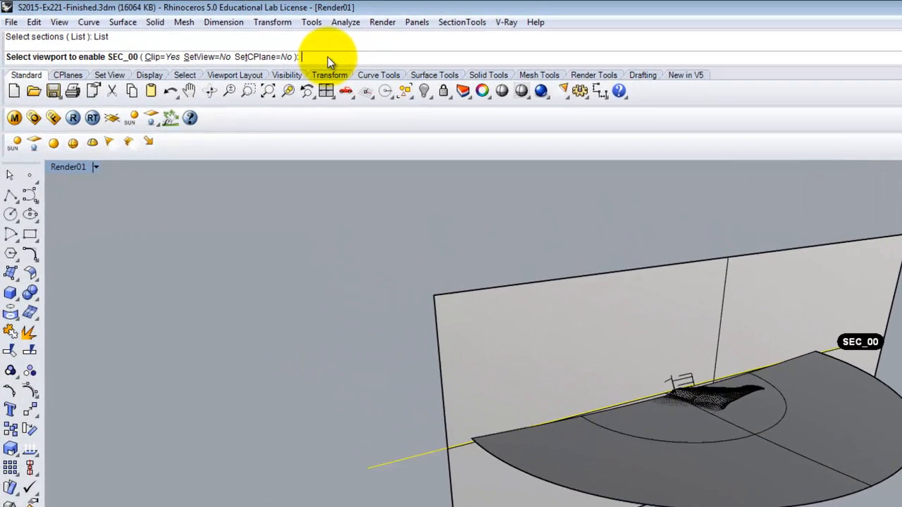
pyautogui.write('Rene')
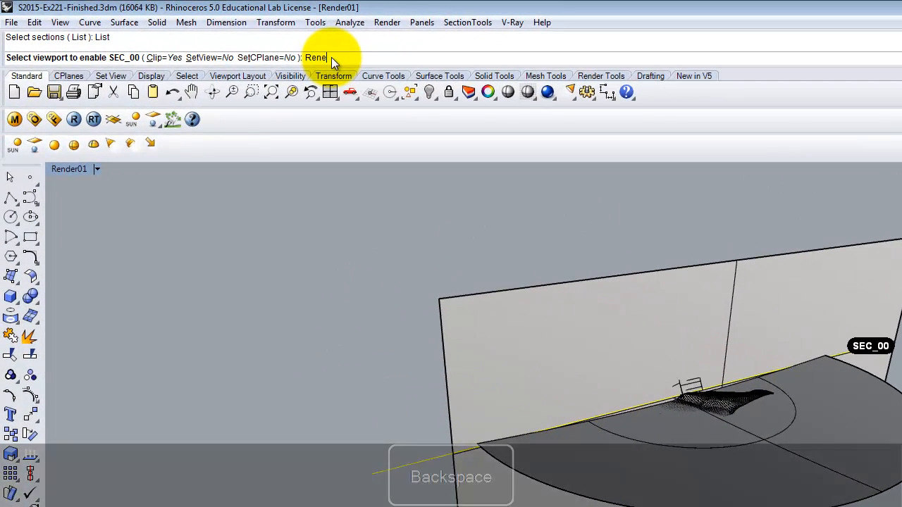
pyautogui.press('BackSpace')
pyautogui.write('der')
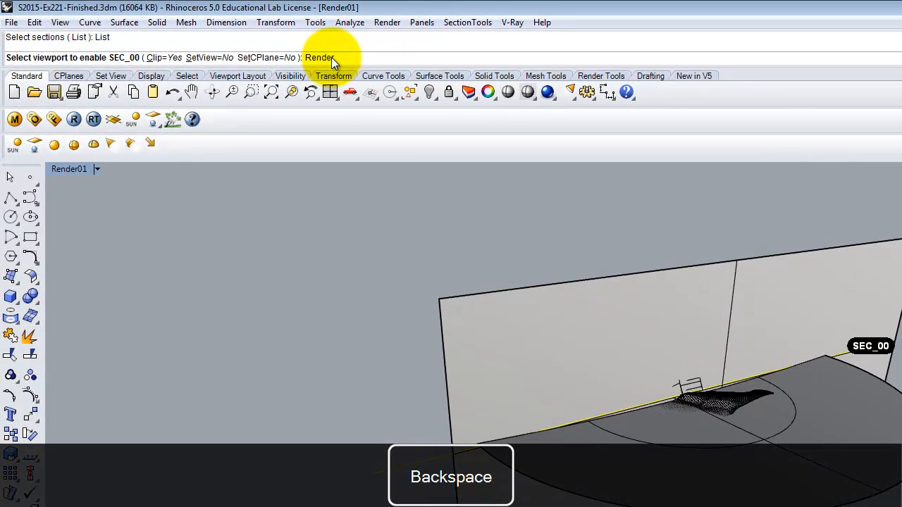
pyautogui.write('01')
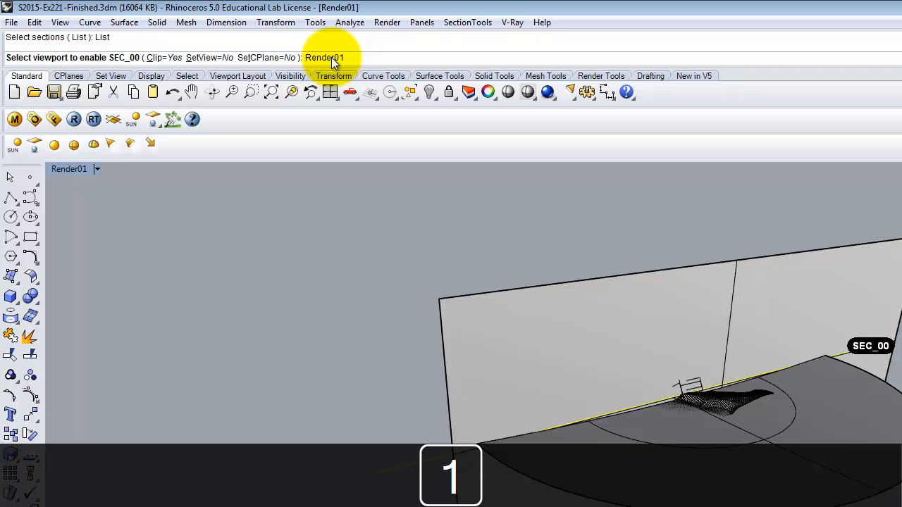
pyautogui.press('Return')
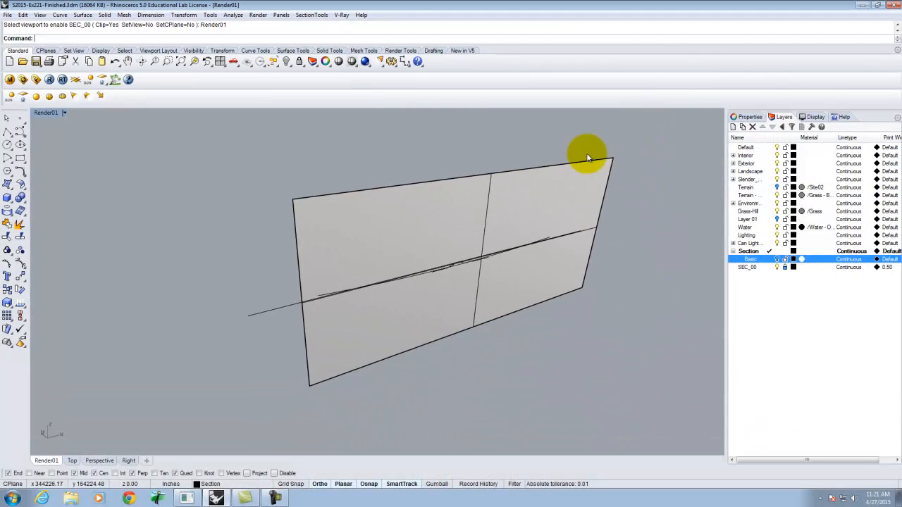
# Make the SEC_00 layer current and turn off the Section layer.
pyautogui.click(609, 166)
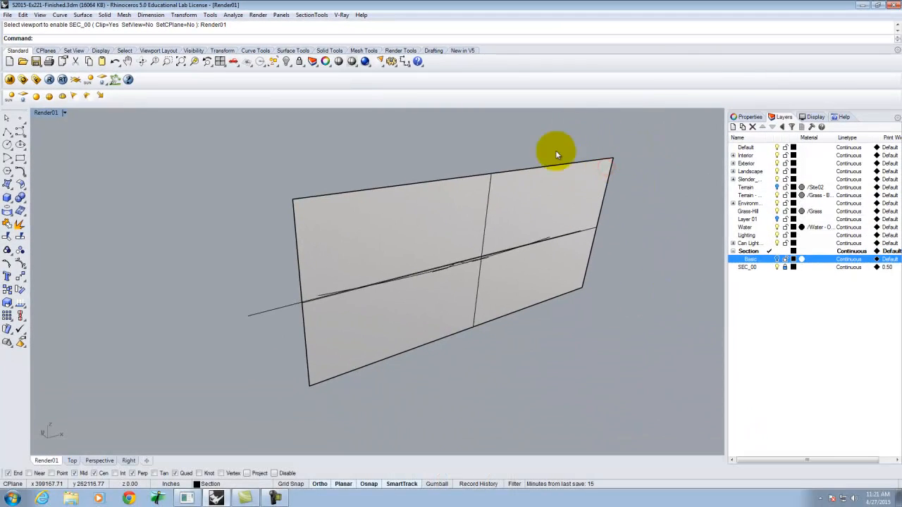
pyautogui.click(774, 268)
pyautogui.click(777, 252)
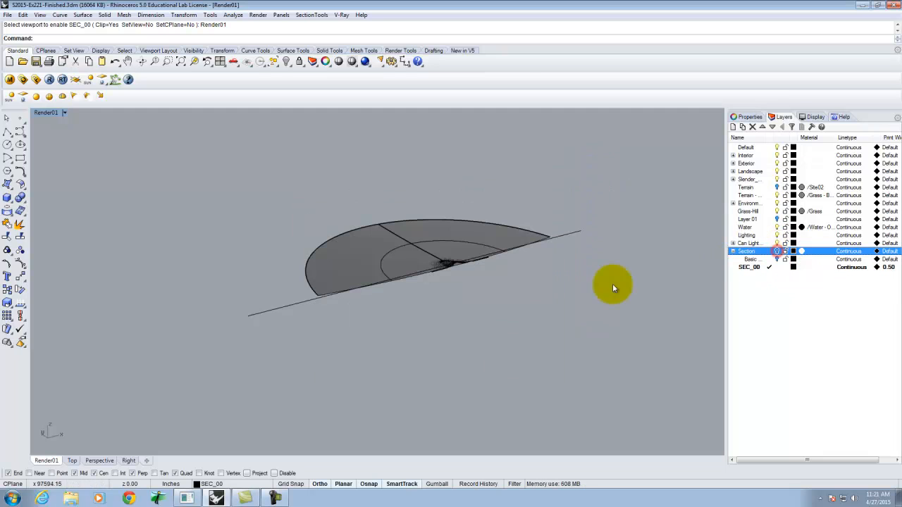
# Zoom in on the clipped house and examine its cut interior and the surrounding terrain from different angles.
pyautogui.scroll(6, 451, 269)
pyautogui.press('Return')
pyautogui.moveTo(392, 210); pyautogui.dragTo(492, 325)
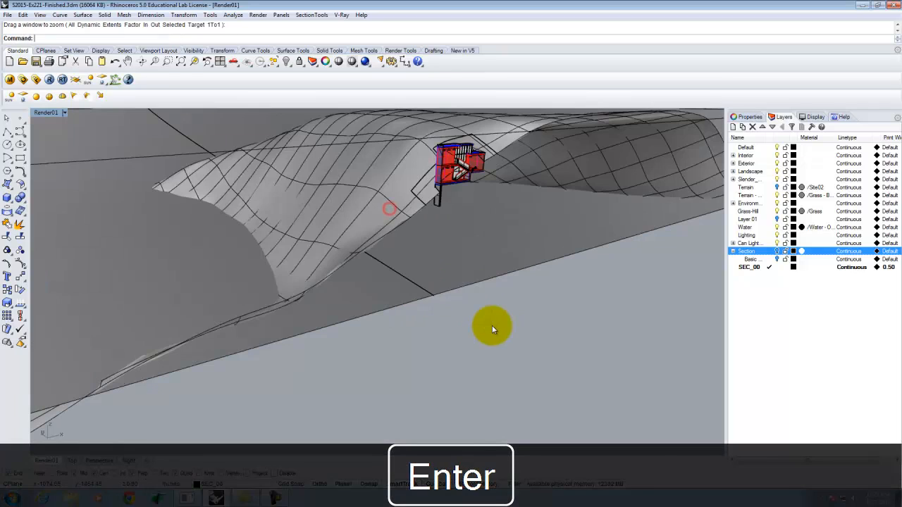
pyautogui.scroll(8, 457, 132)
pyautogui.scroll(-5, 499, 199)
pyautogui.moveTo(535, 289); pyautogui.dragTo(515, 288, button='right')
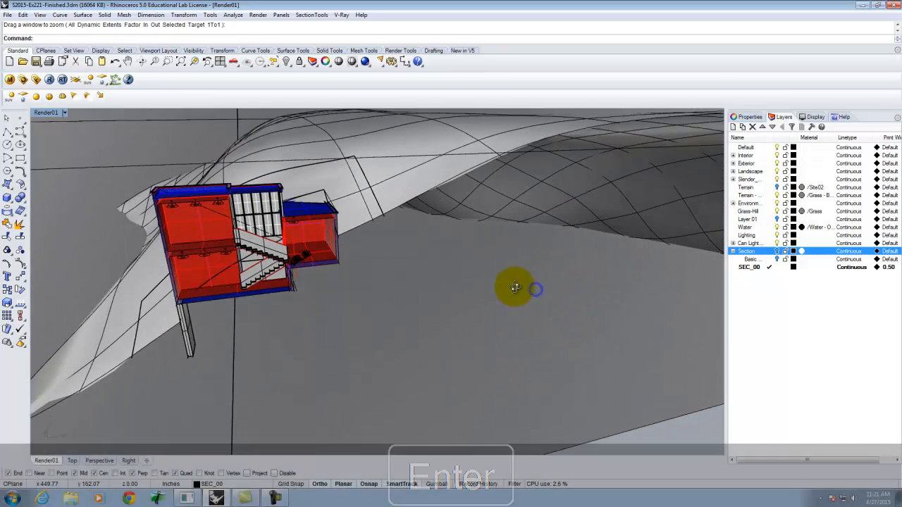
pyautogui.scroll(5, 247, 208)
pyautogui.scroll(-5, 248, 219)
pyautogui.moveTo(248, 221); pyautogui.dragTo(260, 222, button='right')
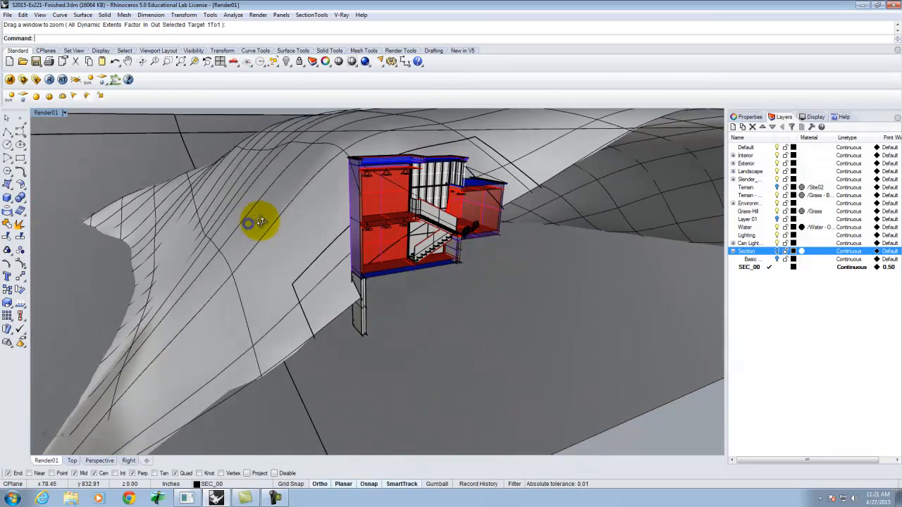
# Select the Interior Walls curve at the lower corner of the cut house and zoom to it.
pyautogui.click(357, 169)
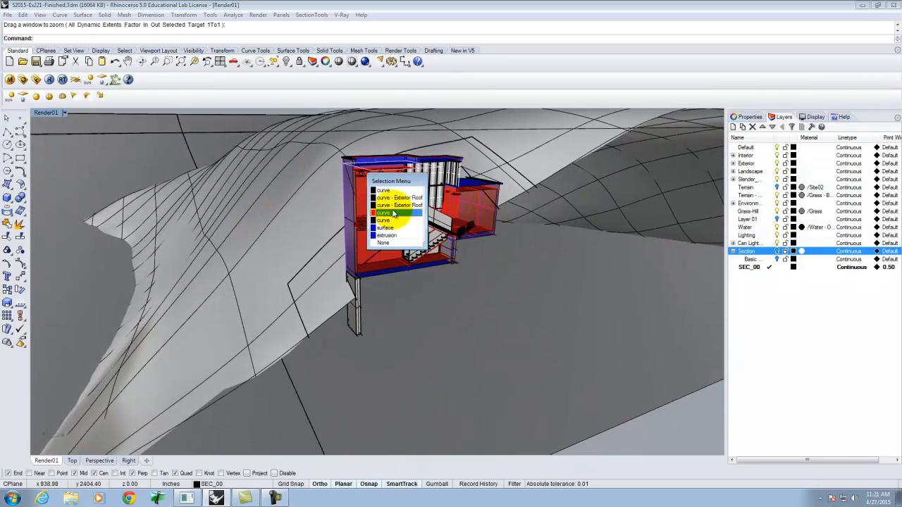
pyautogui.click(357, 265)
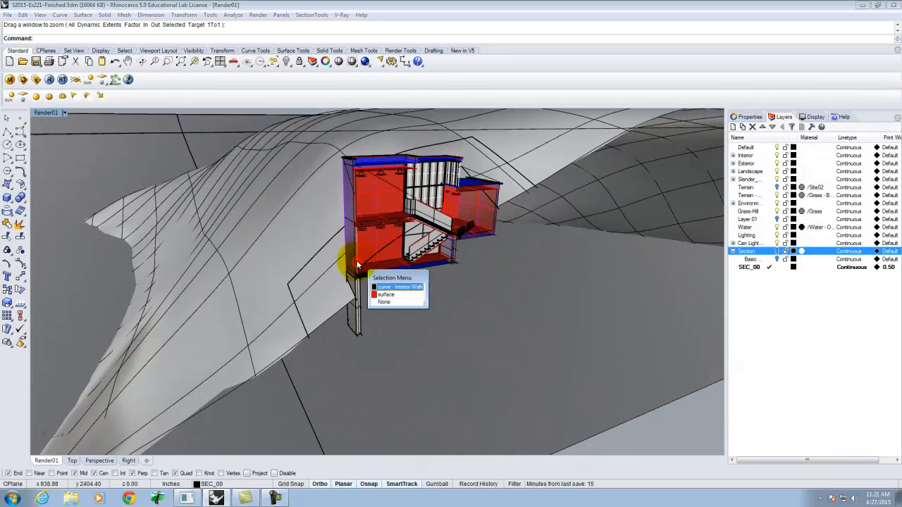
pyautogui.click(390, 287)
pyautogui.press('Return')
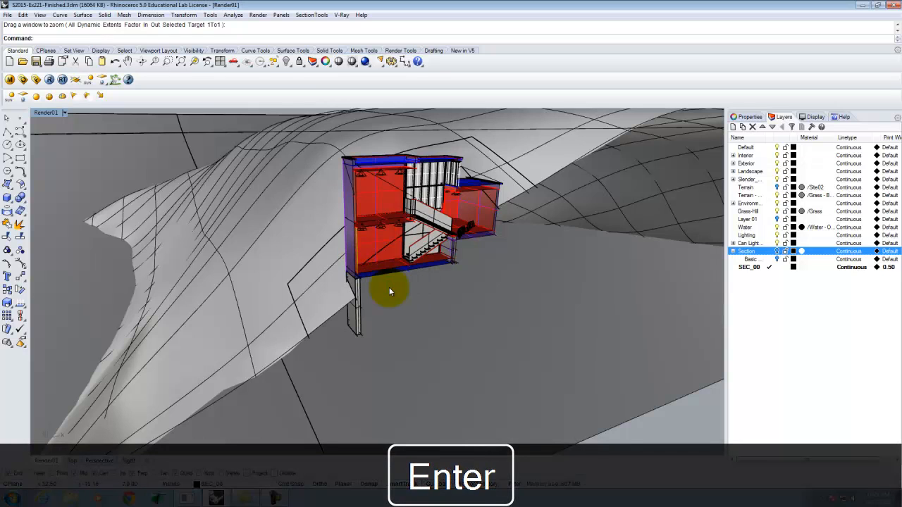
pyautogui.write('s')
pyautogui.press('Return')
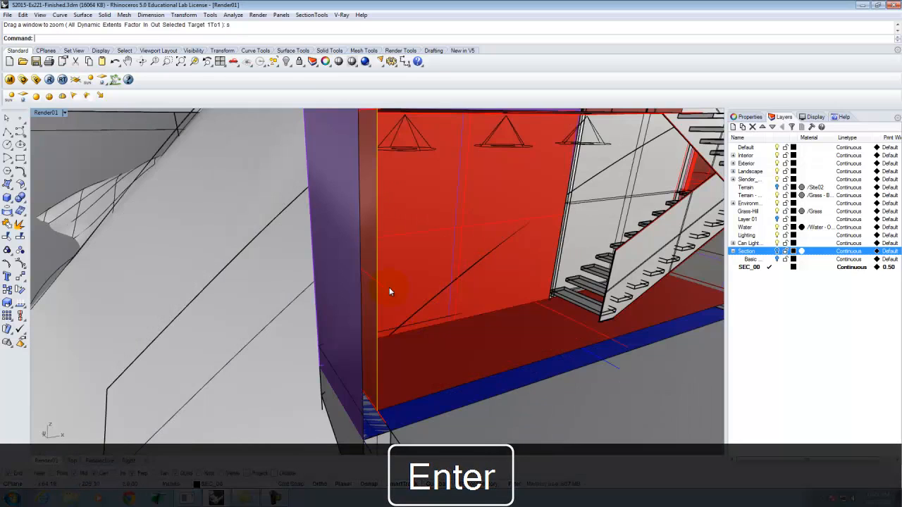
# Examine the cut floors, stairs, walls and supporting column of the clipped house from several angles and close up.
pyautogui.scroll(-2, 520, 311)
pyautogui.moveTo(560, 302); pyautogui.dragTo(501, 310, button='right')
pyautogui.scroll(-5, 367, 301)
pyautogui.moveTo(532, 269); pyautogui.dragTo(396, 242, button='right')
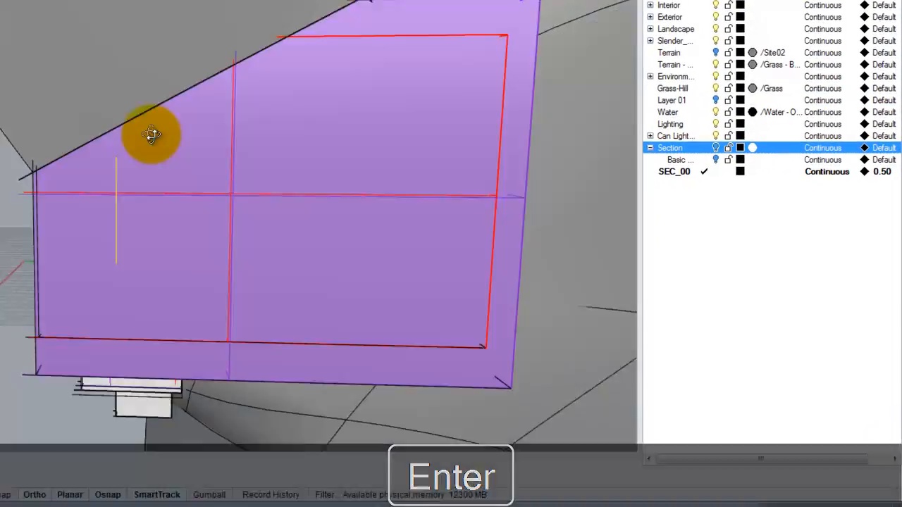
pyautogui.moveTo(151, 135); pyautogui.dragTo(279, 117, button='right')
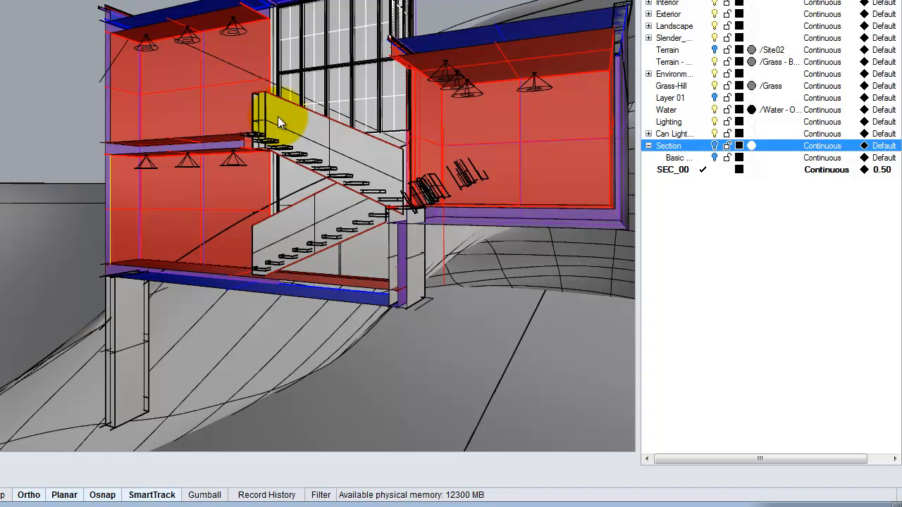
pyautogui.scroll(-3, 4, 162)
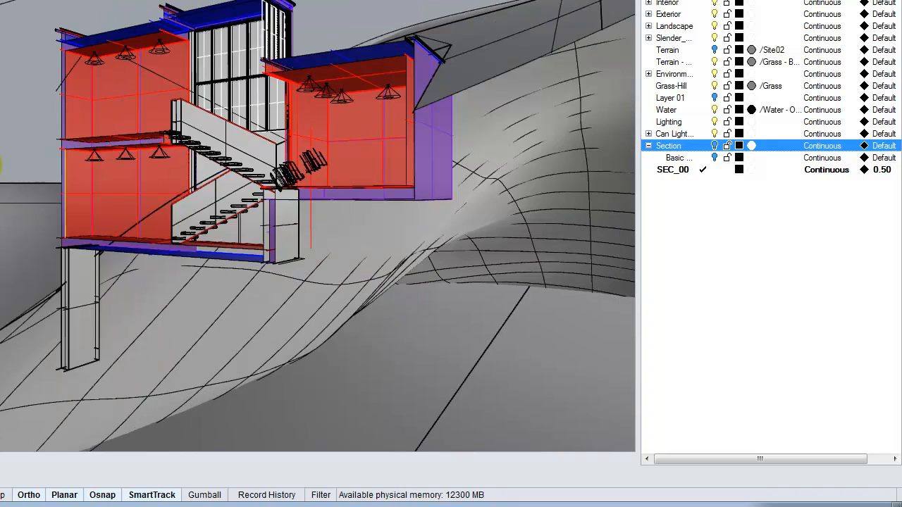
pyautogui.scroll(3, 158, 227)
pyautogui.moveTo(59, 277); pyautogui.dragTo(124, 312, button='right')
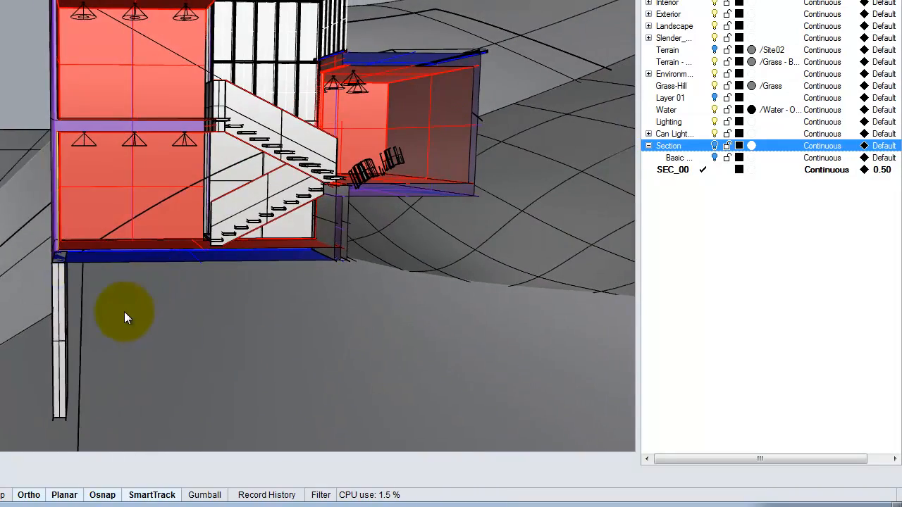
pyautogui.scroll(5, 67, 292)
pyautogui.scroll(-2, 63, 264)
pyautogui.scroll(3, 50, 271)
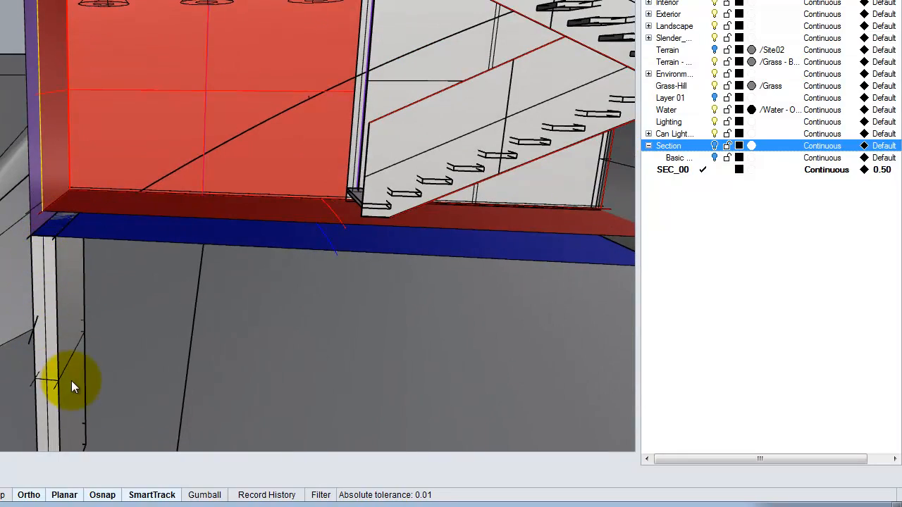
# Examine the lower floor, staircase and supporting column of the clipped house up close and then within the whole building.
pyautogui.moveTo(74, 233); pyautogui.dragTo(91, 255, button='right')
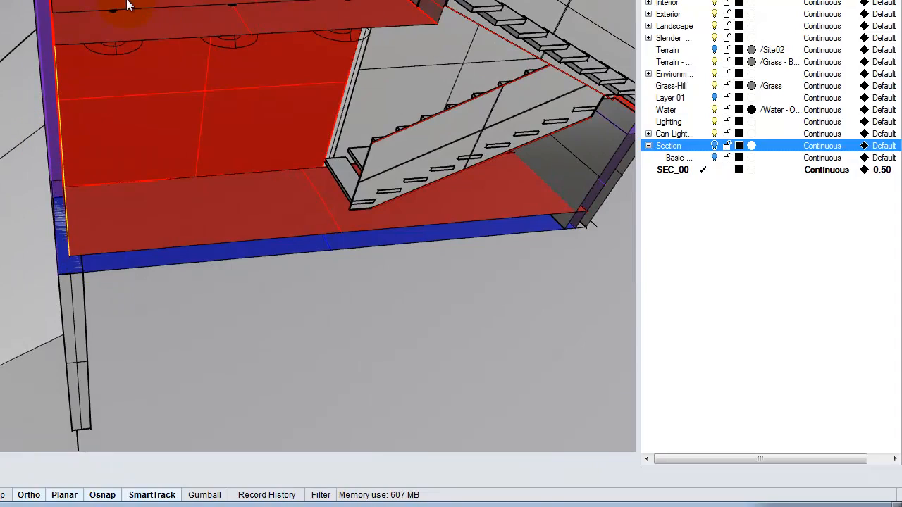
pyautogui.moveTo(127, 5); pyautogui.dragTo(111, 263, button='right')
pyautogui.scroll(8, 303, 167)
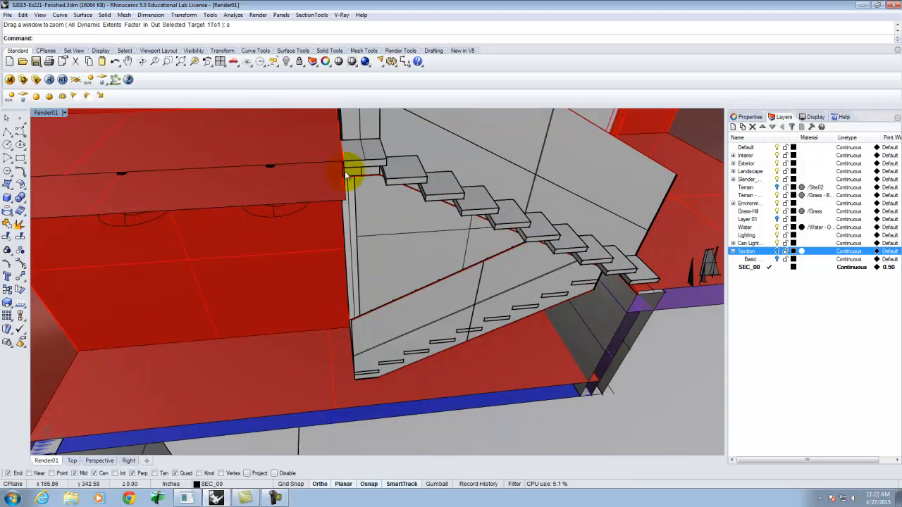
pyautogui.scroll(-5, 388, 229)
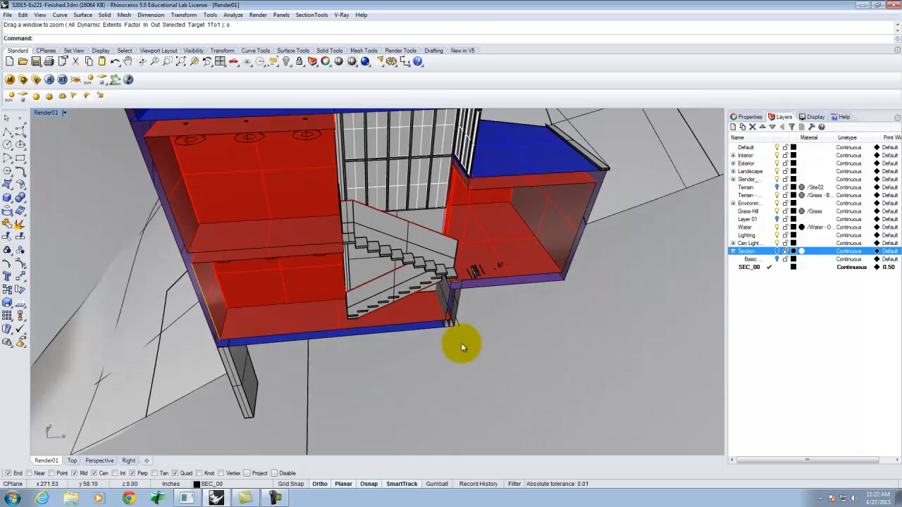
pyautogui.scroll(-3, 474, 347)
pyautogui.moveTo(540, 338); pyautogui.dragTo(549, 344, button='right')
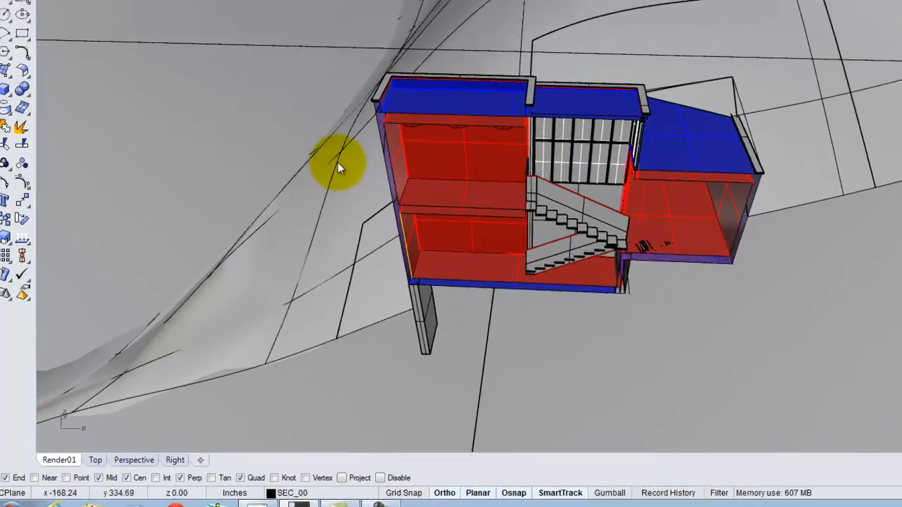
# Cap the cut roof slab over the two-storey rooms with a vertical plane 144 in wide, snapped to the slab's corners.
pyautogui.scroll(9, 273, 205)
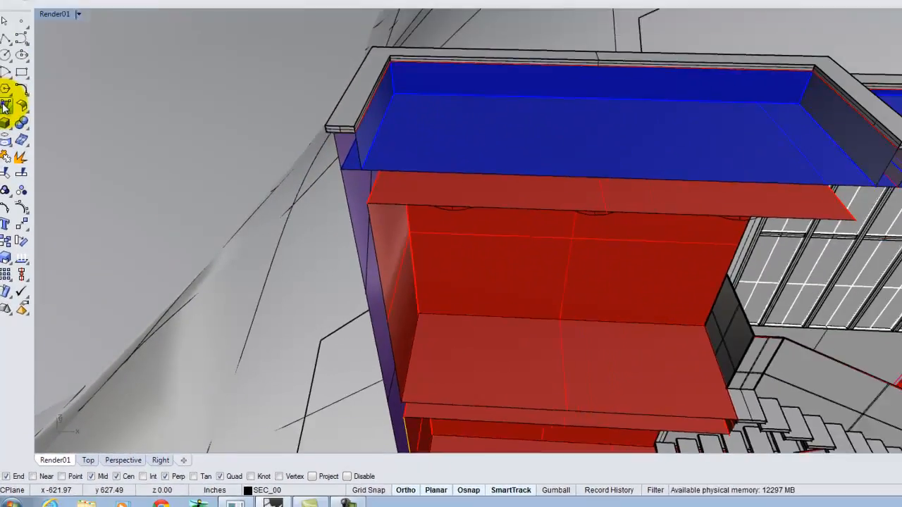
pyautogui.click(7, 50)
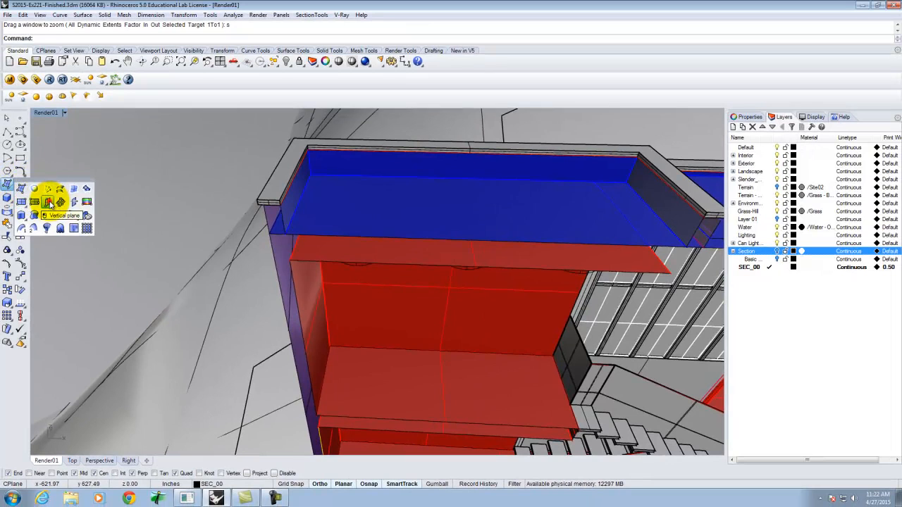
pyautogui.click(50, 203)
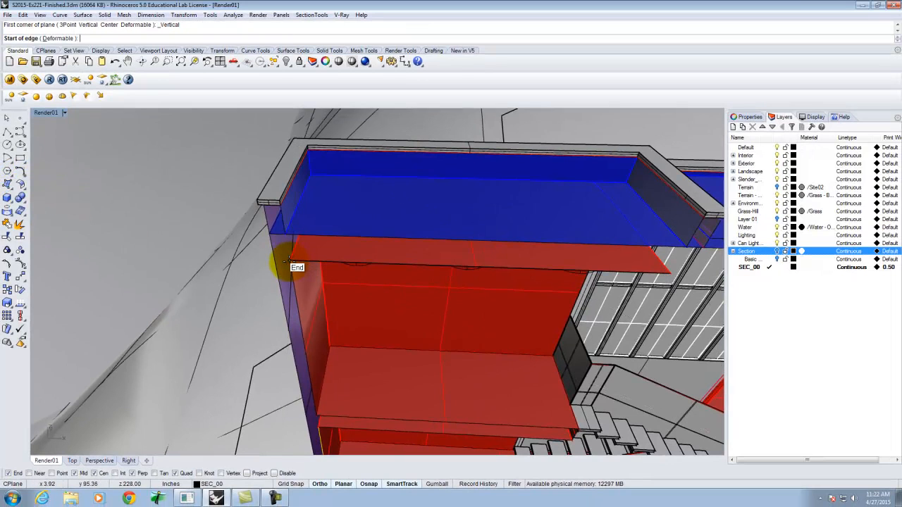
pyautogui.click(290, 263)
pyautogui.scroll(-5, 241, 261)
pyautogui.scroll(7, 242, 261)
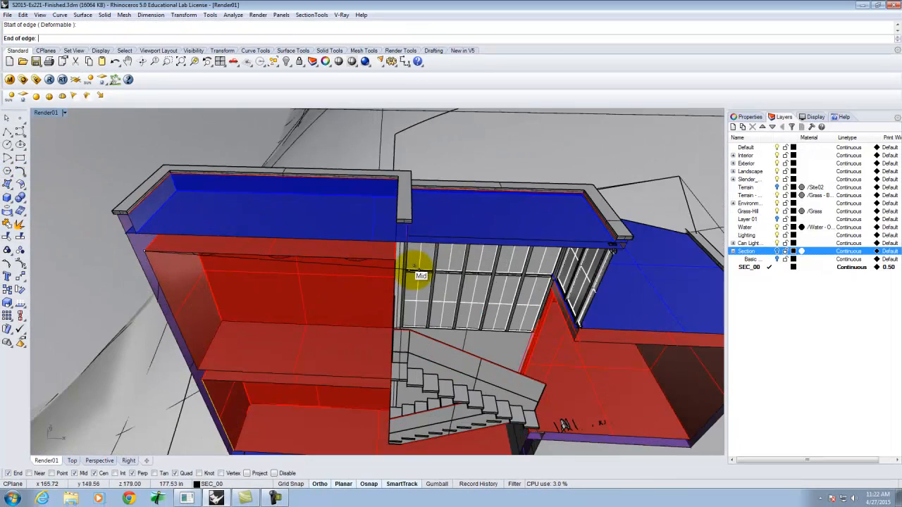
pyautogui.scroll(2, 401, 273)
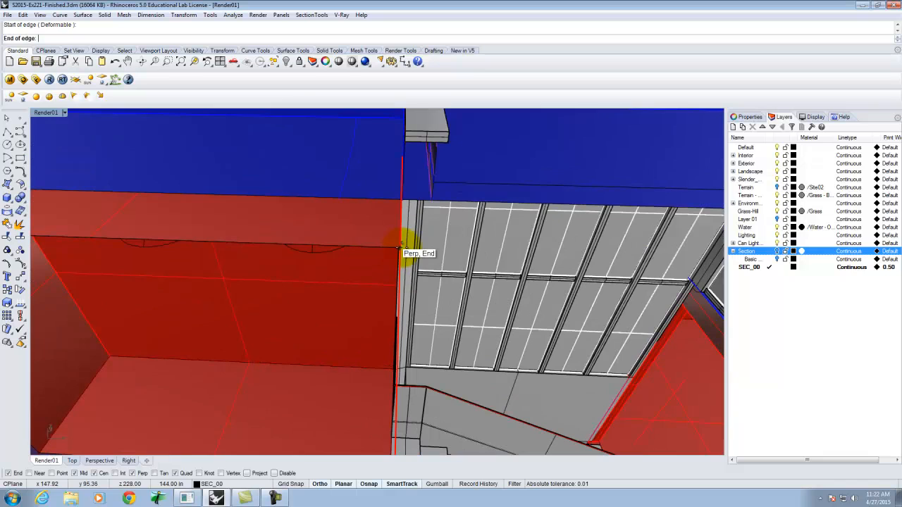
pyautogui.click(400, 248)
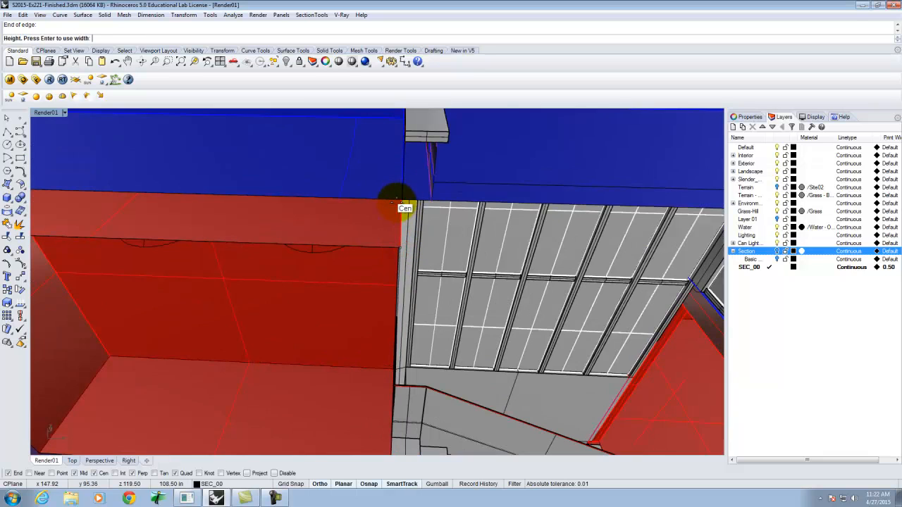
pyautogui.moveTo(397, 203); pyautogui.dragTo(423, 205, button='right')
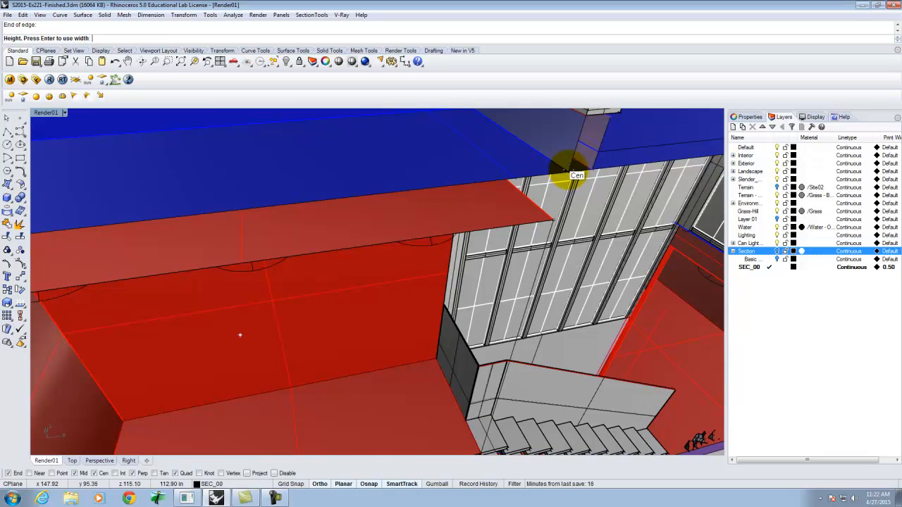
pyautogui.click(575, 176)
# Cap the cut outer wall above the column with a vertical plane 6 in wide, running from the wall's base to the roof.
pyautogui.scroll(-5, 499, 185)
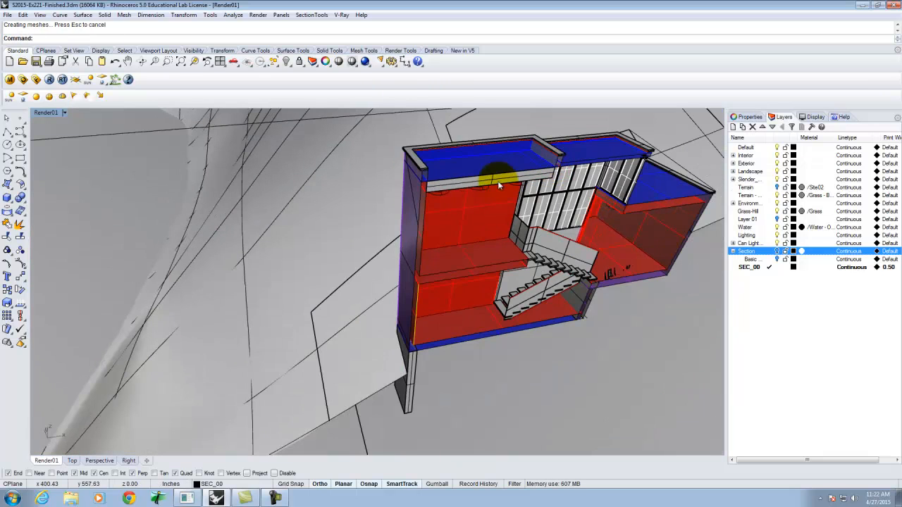
pyautogui.scroll(3, 426, 191)
pyautogui.scroll(-3, 401, 335)
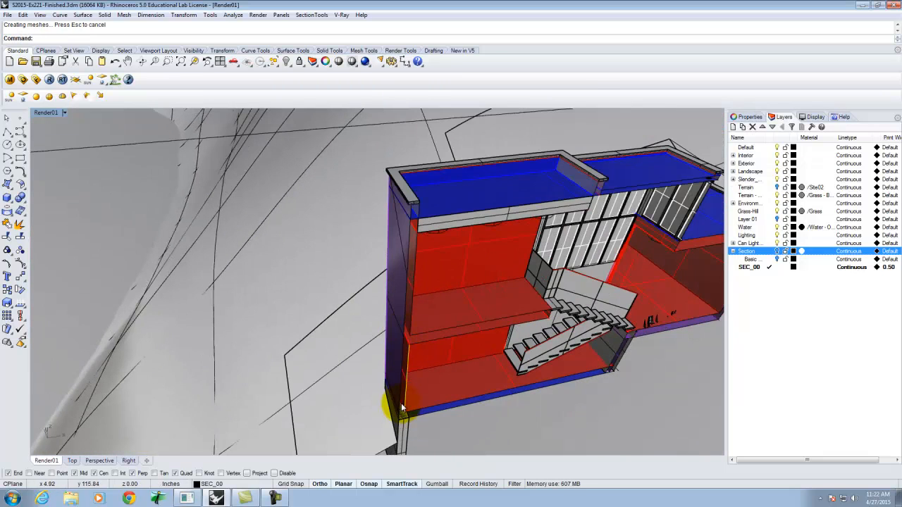
pyautogui.scroll(5, 392, 413)
pyautogui.press('Return')
pyautogui.click(388, 410)
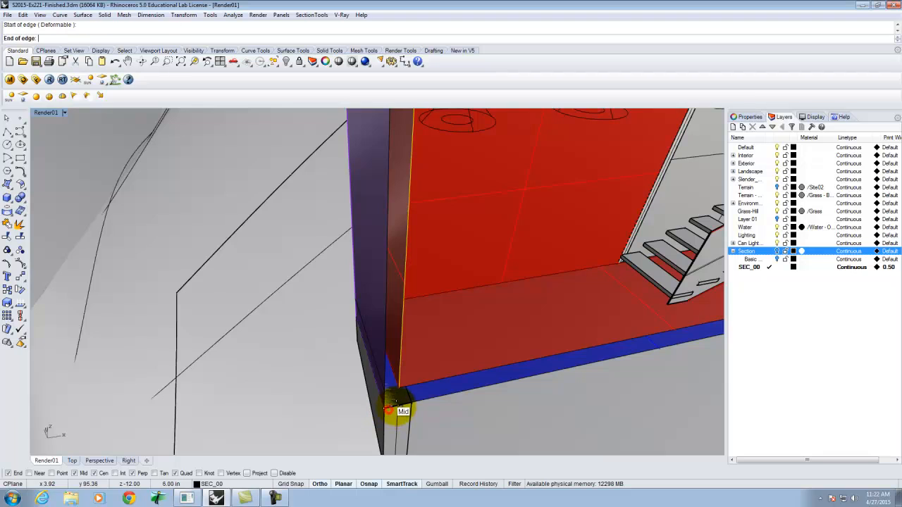
pyautogui.scroll(-4, 402, 416)
pyautogui.scroll(4, 397, 177)
pyautogui.click(421, 261)
pyautogui.click(420, 261)
pyautogui.scroll(-3, 401, 299)
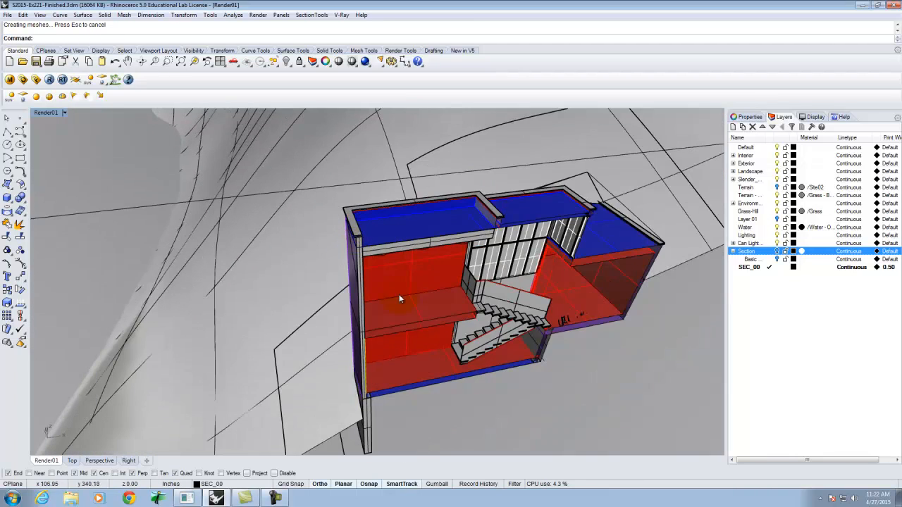
# Cap the cut intermediate floor slab with a vertical plane 12 in high, spanning from the outer wall to the stairwell.
pyautogui.scroll(5, 368, 307)
pyautogui.press('Return')
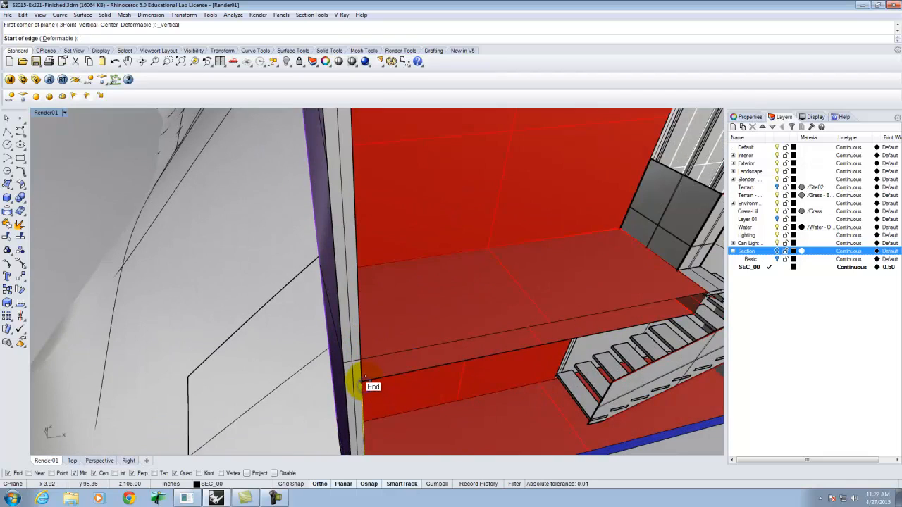
pyautogui.click(363, 386)
pyautogui.click(695, 314)
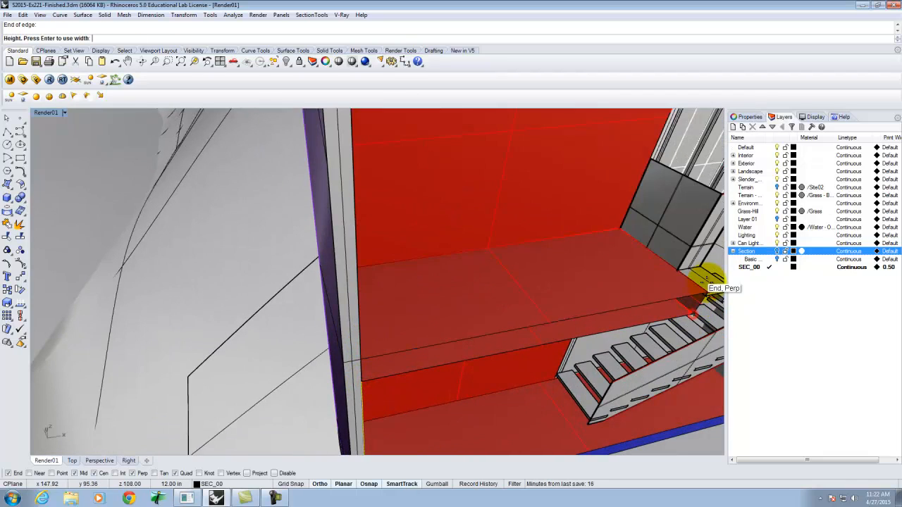
pyautogui.click(705, 291)
pyautogui.scroll(-3, 444, 373)
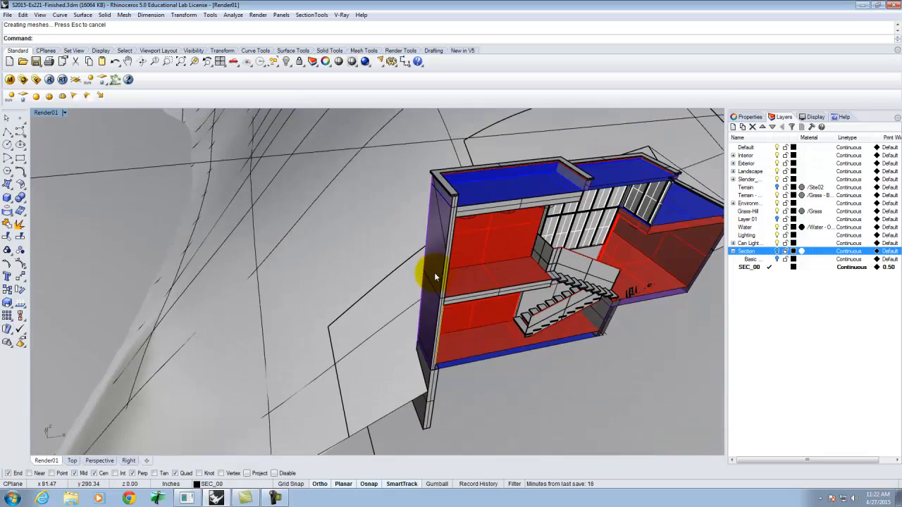
# Cap the cut lowest floor slab with a vertical plane 12 in high, spanning from the outer wall to the wall below the stairs.
pyautogui.scroll(5, 451, 373)
pyautogui.scroll(2, 426, 382)
pyautogui.press('Return')
pyautogui.click(415, 377)
pyautogui.scroll(-3, 548, 312)
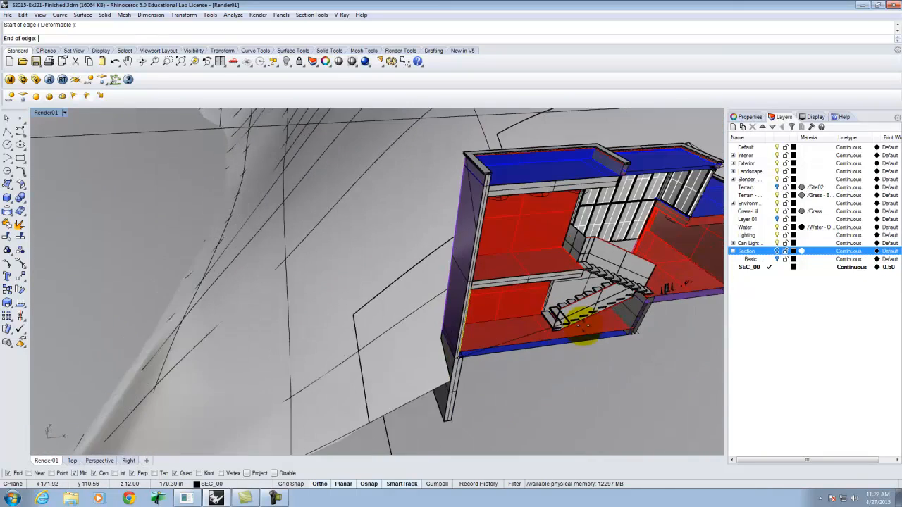
pyautogui.scroll(5, 641, 346)
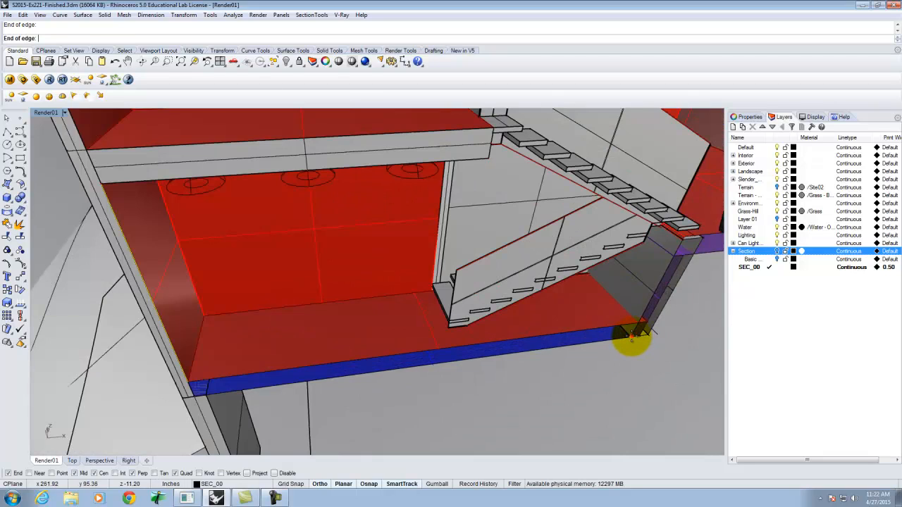
pyautogui.click(633, 333)
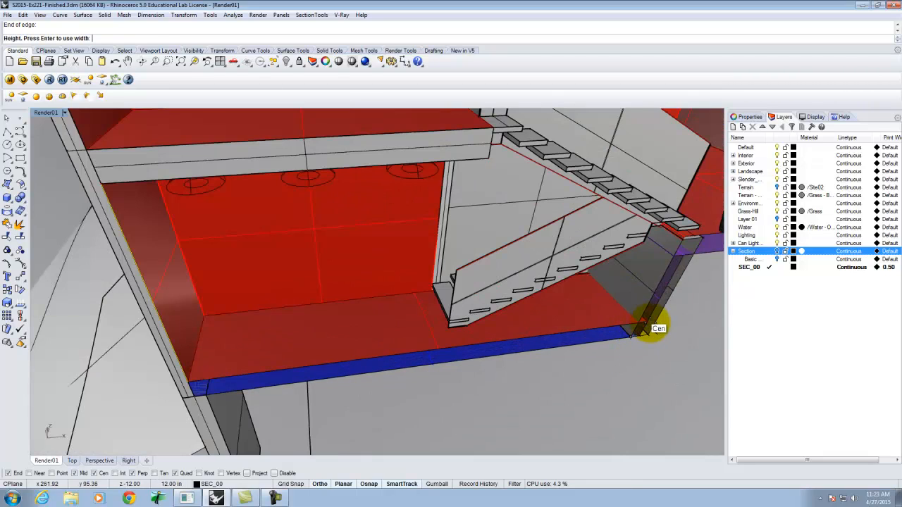
pyautogui.click(643, 323)
# Cap the short cut wall under the coping between the two upper roofs with a vertical plane 6 in wide and 12 in high.
pyautogui.scroll(-4, 335, 299)
pyautogui.scroll(4, 427, 289)
pyautogui.scroll(-4, 423, 289)
pyautogui.scroll(4, 364, 242)
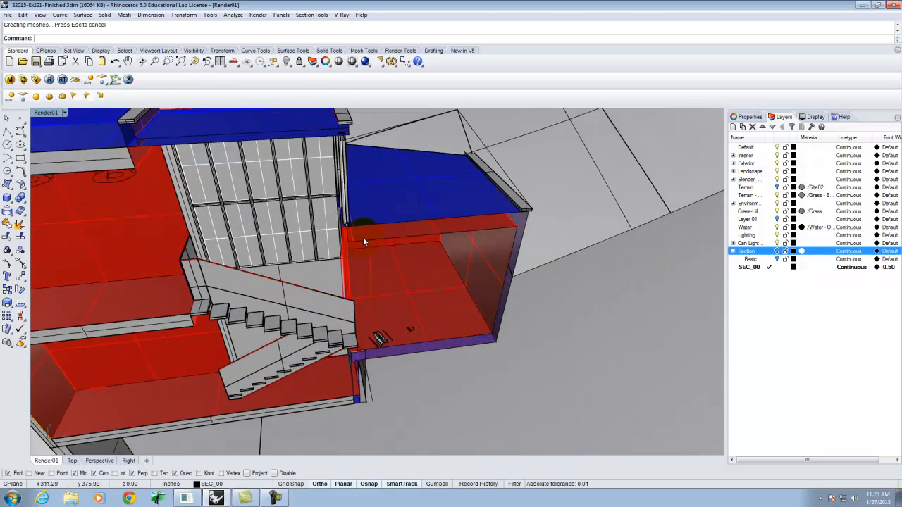
pyautogui.scroll(-2, 224, 204)
pyautogui.scroll(6, 157, 156)
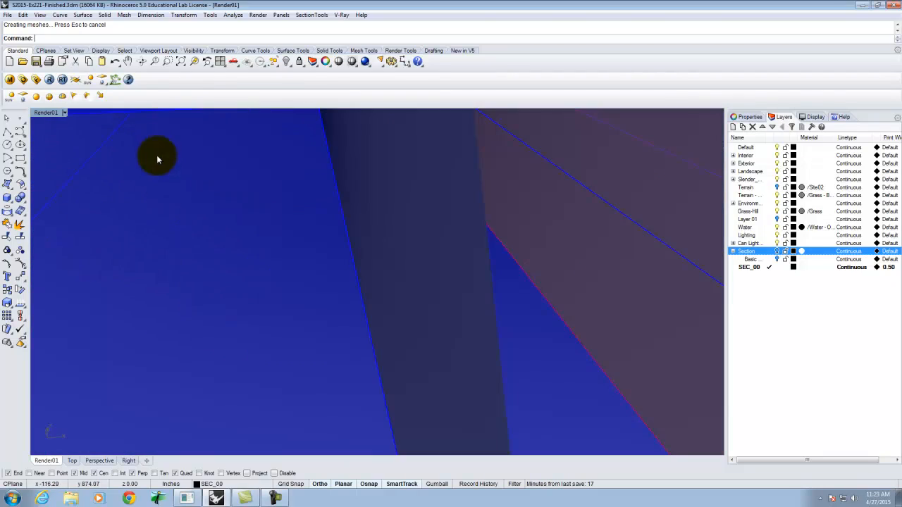
pyautogui.scroll(-3, 185, 220)
pyautogui.rightClick(191, 289)
pyautogui.click(189, 288)
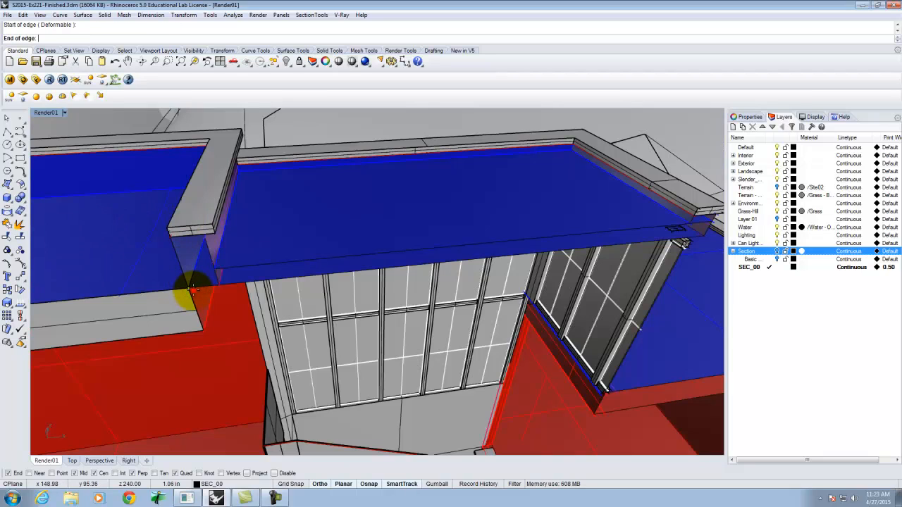
pyautogui.click(219, 279)
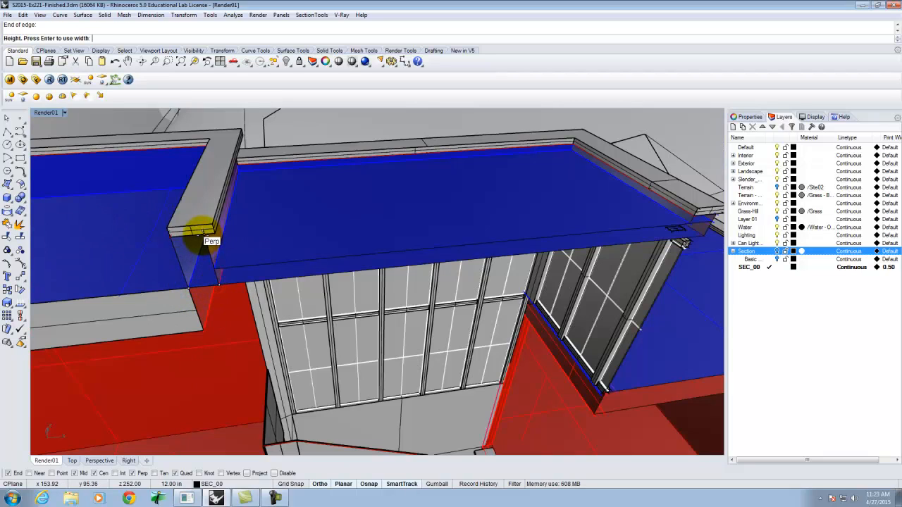
pyautogui.click(203, 233)
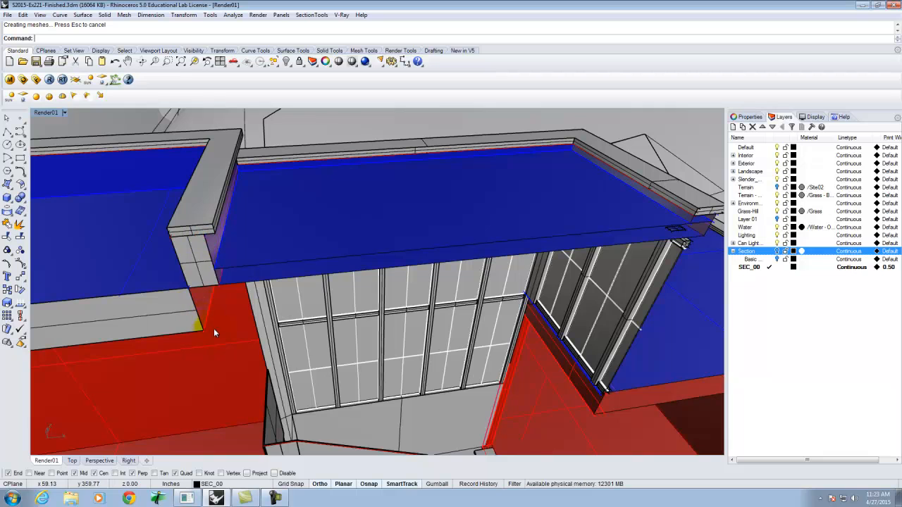
# Cap the cut roof slab above the glazed stairwell with a vertical plane 114 in wide, ending at the slab's far edge.
pyautogui.rightClick(223, 286)
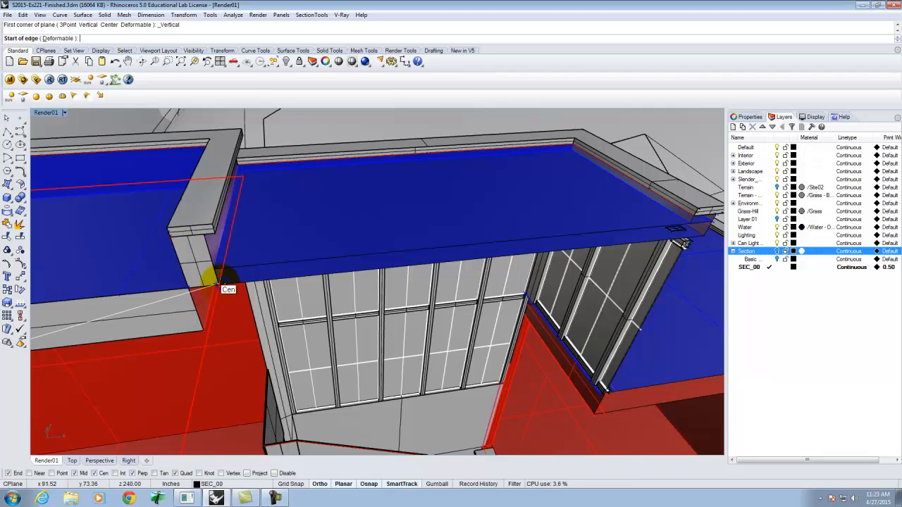
pyautogui.click(218, 285)
pyautogui.scroll(-6, 185, 298)
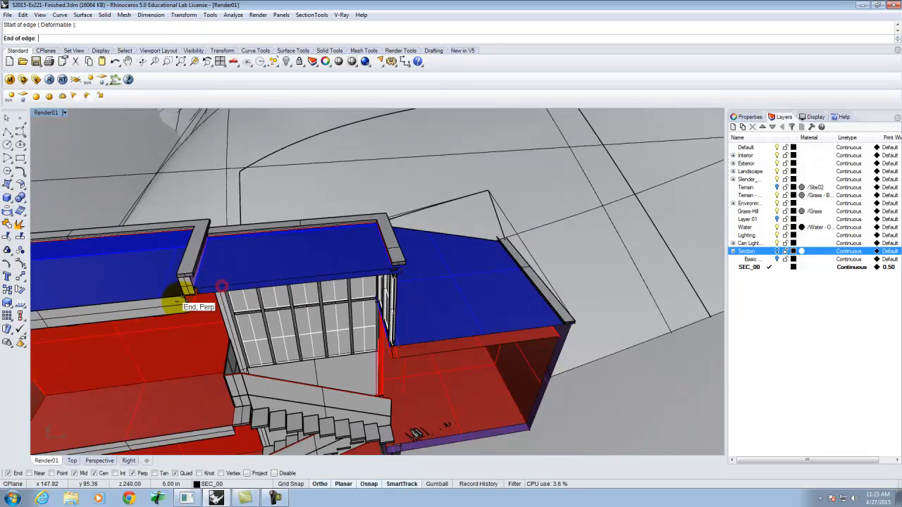
pyautogui.scroll(3, 387, 285)
pyautogui.scroll(2, 397, 289)
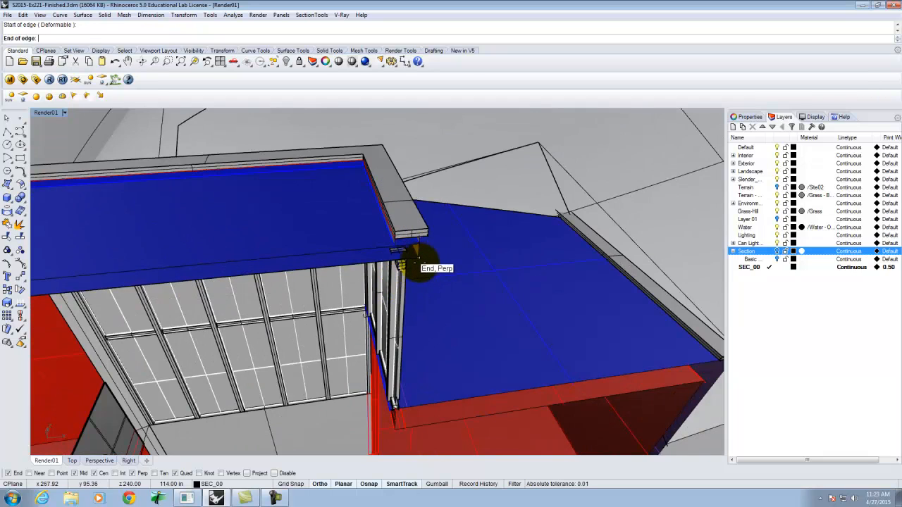
pyautogui.click(419, 262)
pyautogui.click(420, 250)
# Fill the cut parapet between the stairwell roof slab and its end coping with a vertical plane 6 in wide.
pyautogui.press('Return')
pyautogui.click(418, 249)
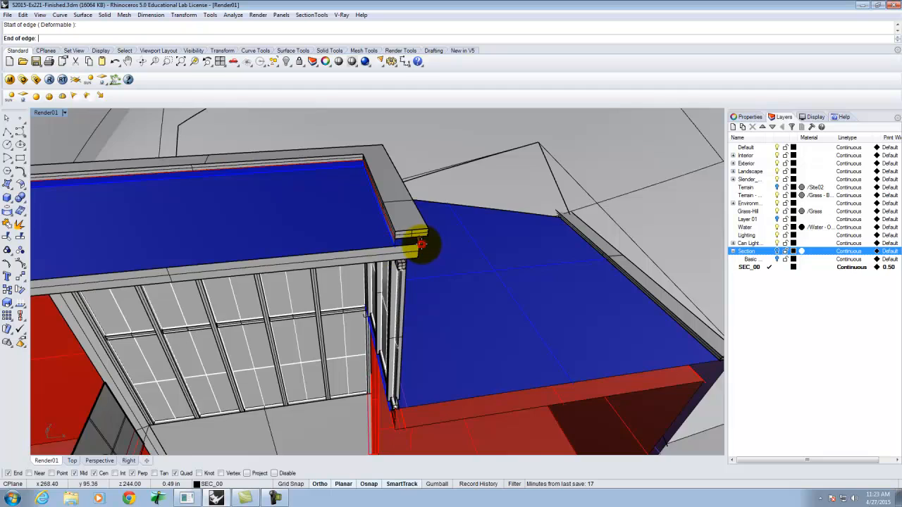
pyautogui.scroll(3, 418, 248)
pyautogui.scroll(-2, 416, 247)
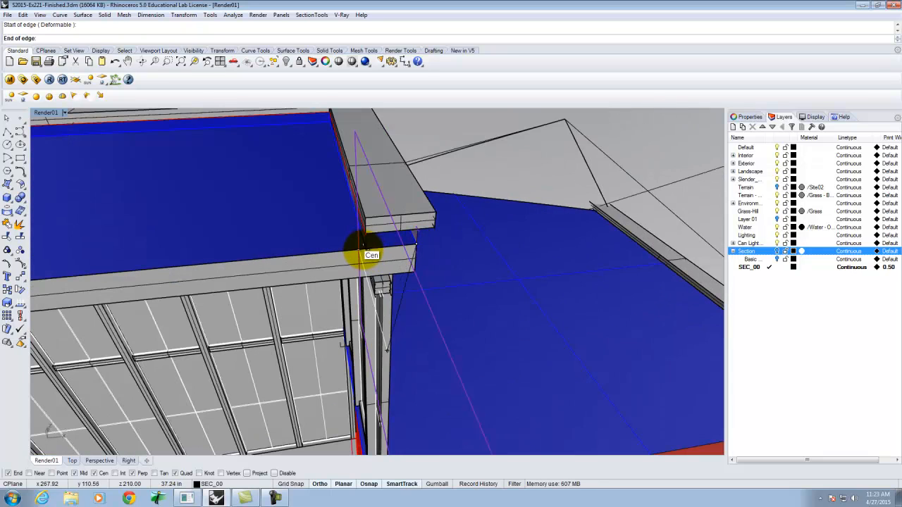
pyautogui.click(366, 248)
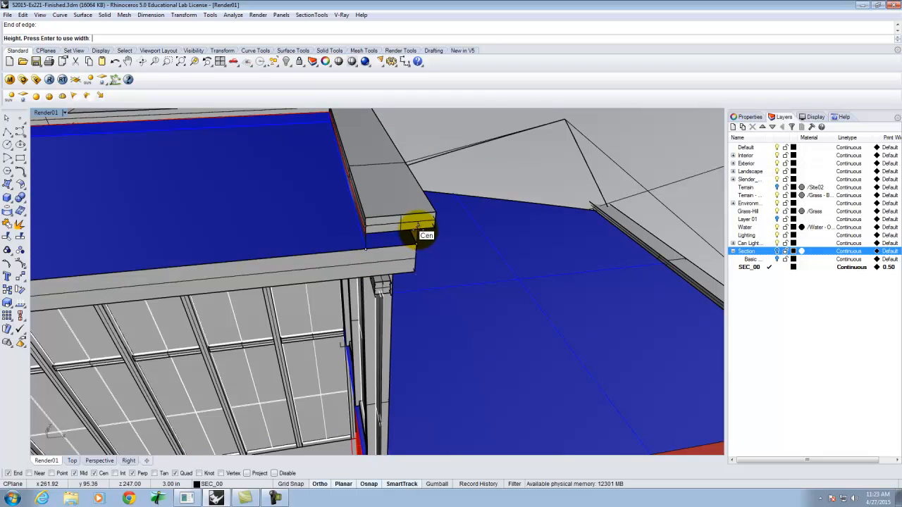
pyautogui.click(434, 228)
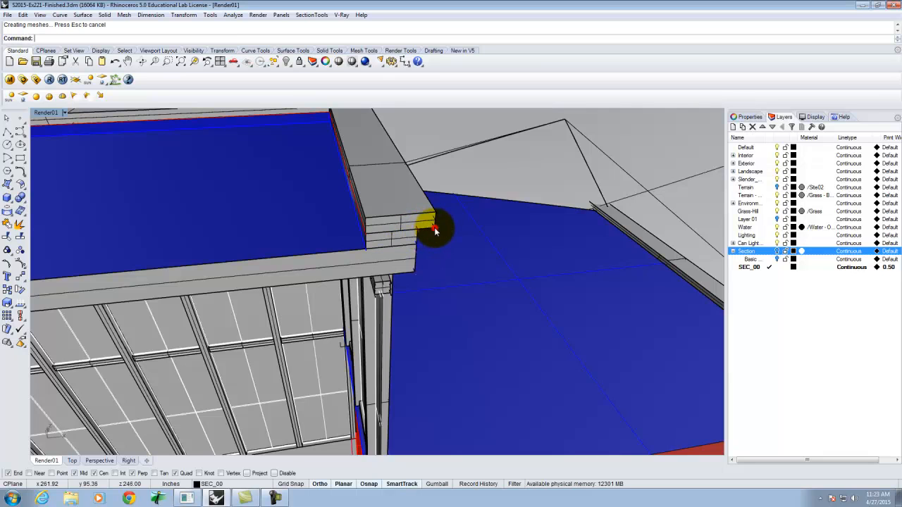
# Cap the cut roof slab above the low room beside the stairs with a vertical plane 124 in wide, reaching up to the roof surface.
pyautogui.scroll(-10, 339, 197)
pyautogui.scroll(8, 358, 264)
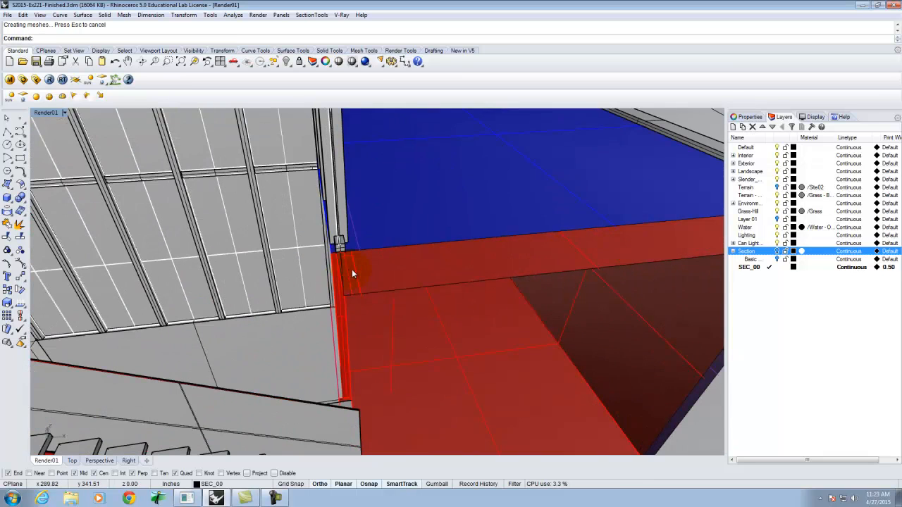
pyautogui.rightClick(353, 291)
pyautogui.click(341, 295)
pyautogui.scroll(-3, 358, 308)
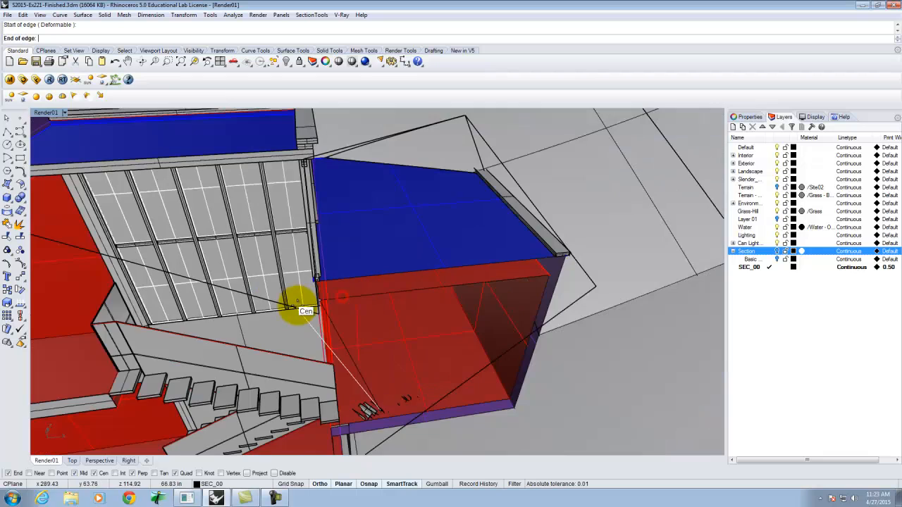
pyautogui.scroll(4, 570, 282)
pyautogui.click(523, 289)
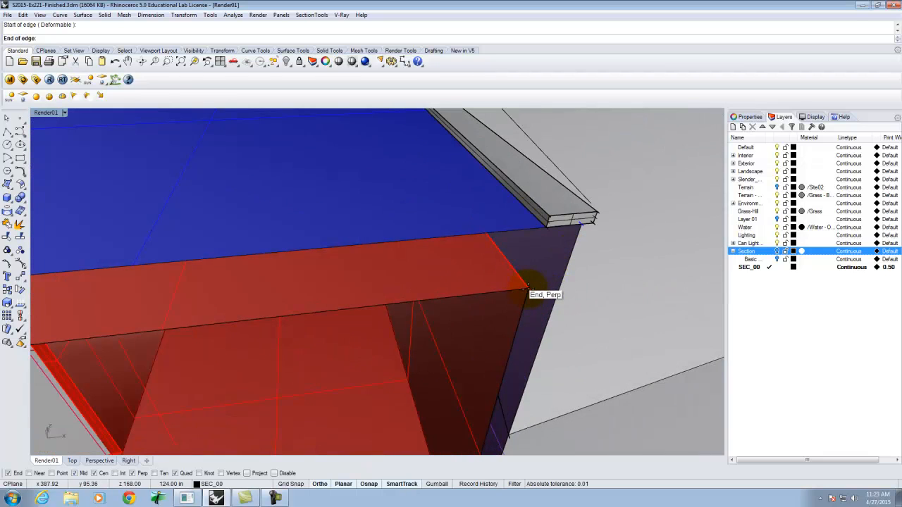
pyautogui.click(545, 224)
pyautogui.scroll(-3, 383, 218)
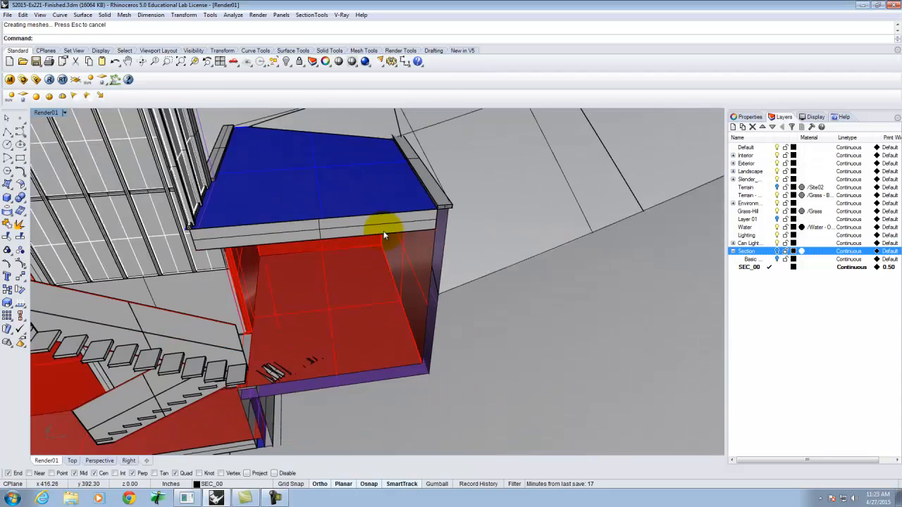
# Cap the low room's cut outer wall with a vertical plane from the floor level up to the underside of the coping.
pyautogui.scroll(4, 436, 373)
pyautogui.rightClick(422, 346)
pyautogui.click(418, 338)
pyautogui.click(431, 337)
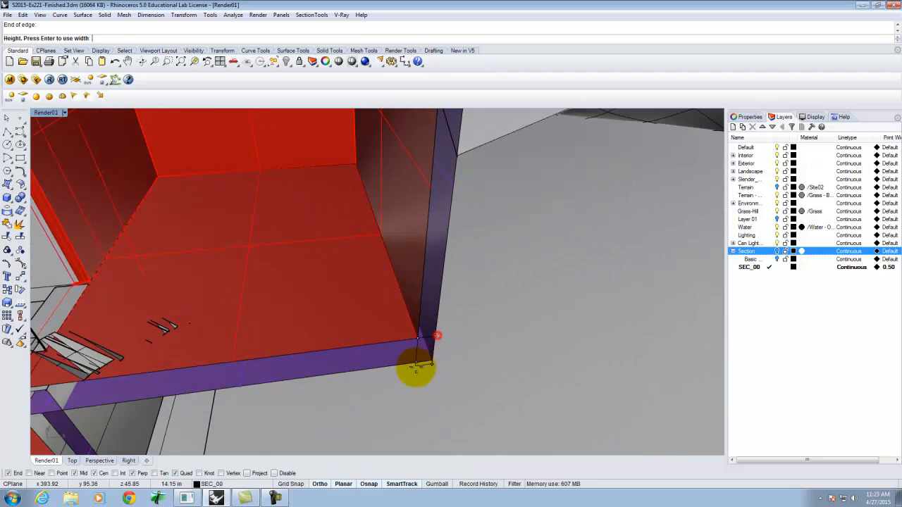
pyautogui.scroll(-3, 416, 360)
pyautogui.scroll(4, 437, 237)
pyautogui.click(430, 205)
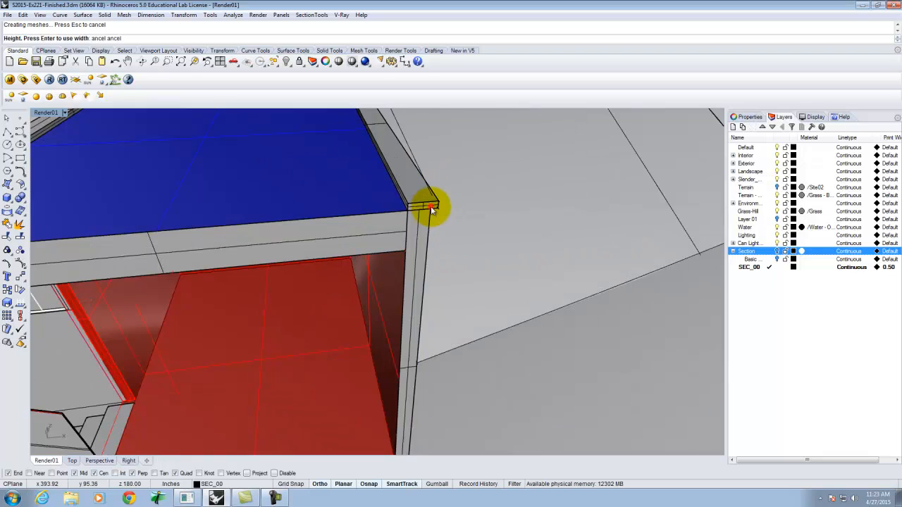
# Cap the low room's cut floor slab with a vertical plane from its outer bottom corner to its end beside the stairs.
pyautogui.scroll(-3, 465, 170)
pyautogui.scroll(4, 284, 356)
pyautogui.rightClick(284, 345)
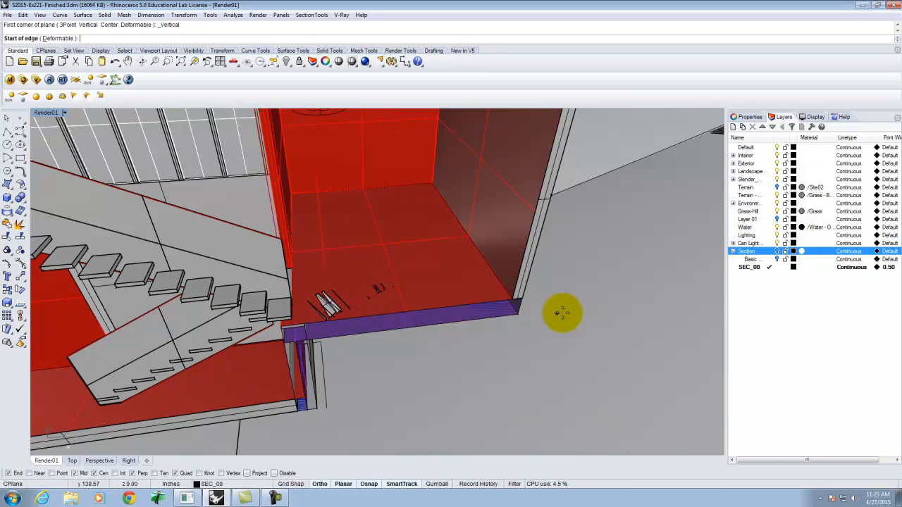
pyautogui.click(518, 315)
pyautogui.scroll(3, 304, 349)
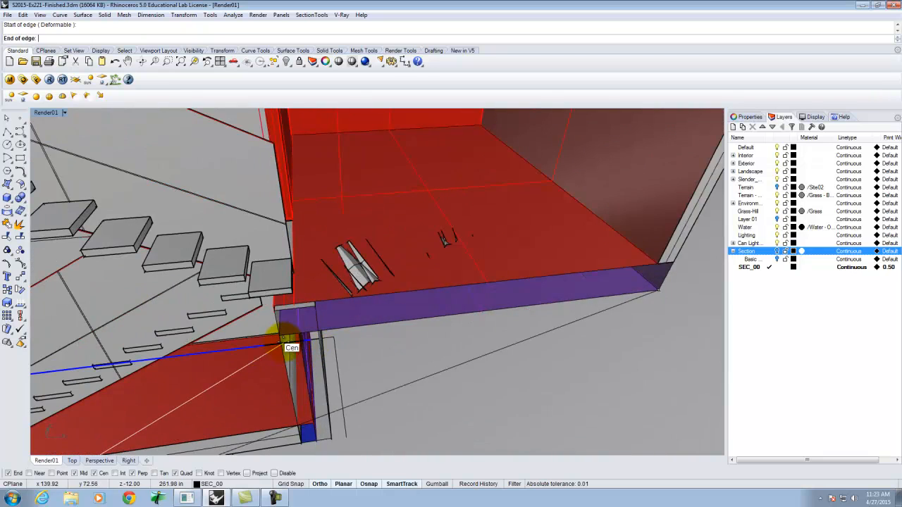
pyautogui.scroll(3, 284, 345)
pyautogui.click(282, 329)
pyautogui.scroll(2, 257, 253)
pyautogui.click(252, 233)
pyautogui.scroll(-3, 310, 212)
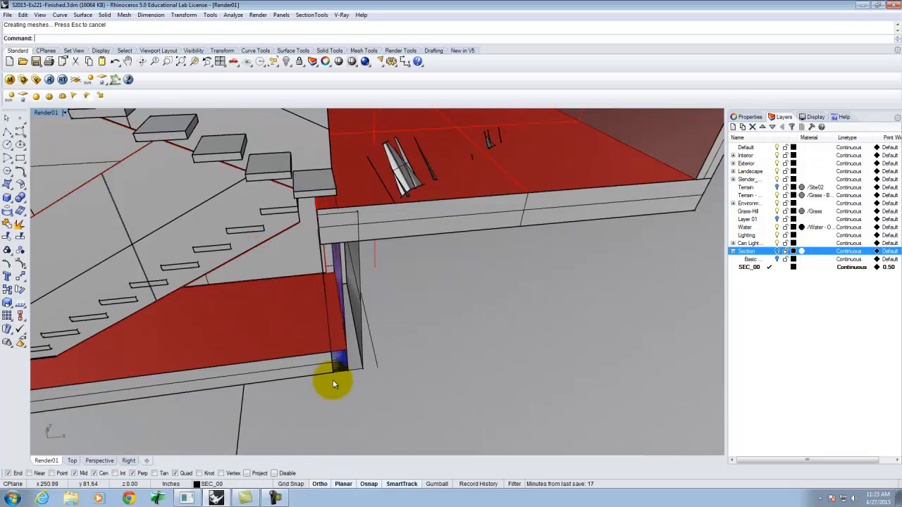
# Cap the cut wall under the low room's floor with a vertical plane from the wall's base up to the slab's underside.
pyautogui.rightClick(333, 381)
pyautogui.click(334, 372)
pyautogui.click(363, 368)
pyautogui.click(360, 244)
pyautogui.scroll(-3, 444, 261)
pyautogui.scroll(-5, 441, 262)
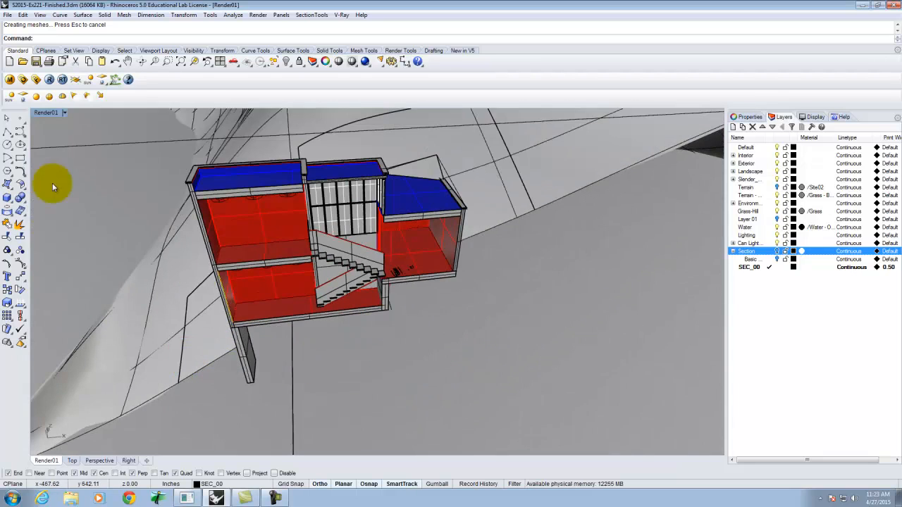
pyautogui.click(6, 118)
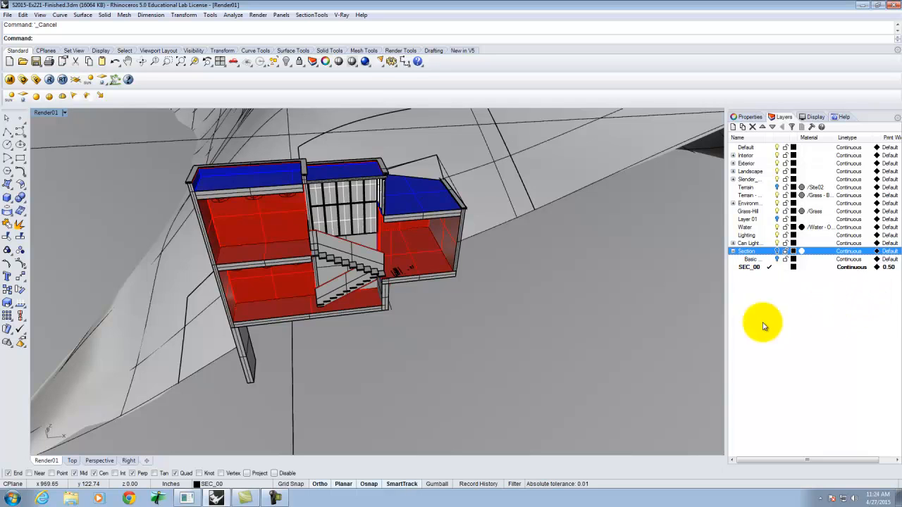
# Clear the SEC_00 section clipping from all views.
pyautogui.moveTo(414, 262); pyautogui.dragTo(454, 303, button='right')
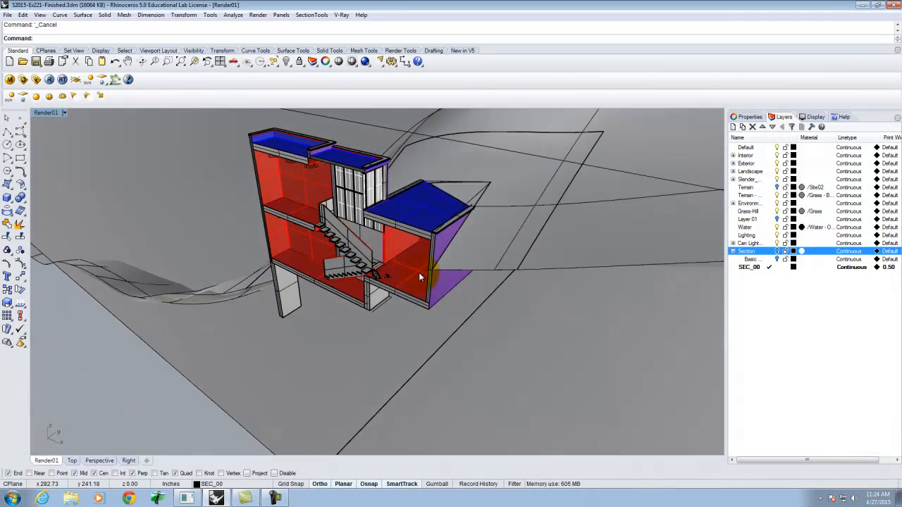
pyautogui.click(311, 15)
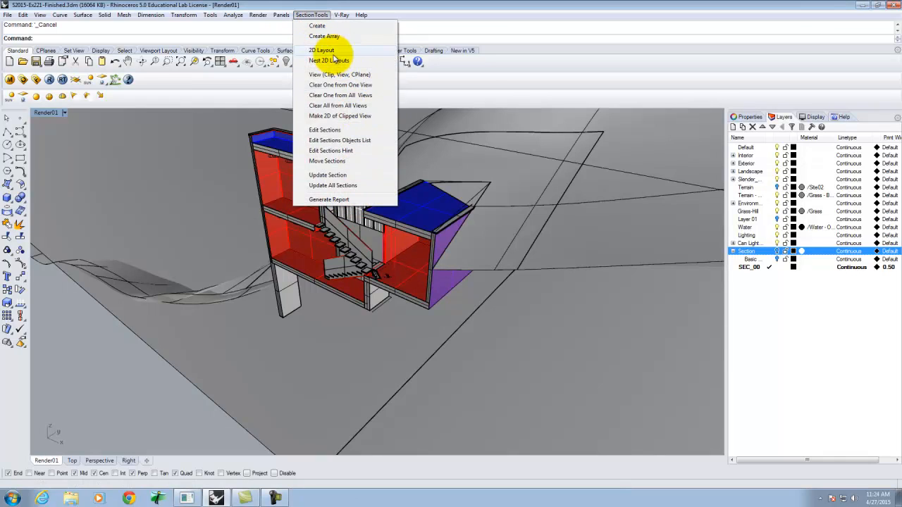
pyautogui.click(365, 97)
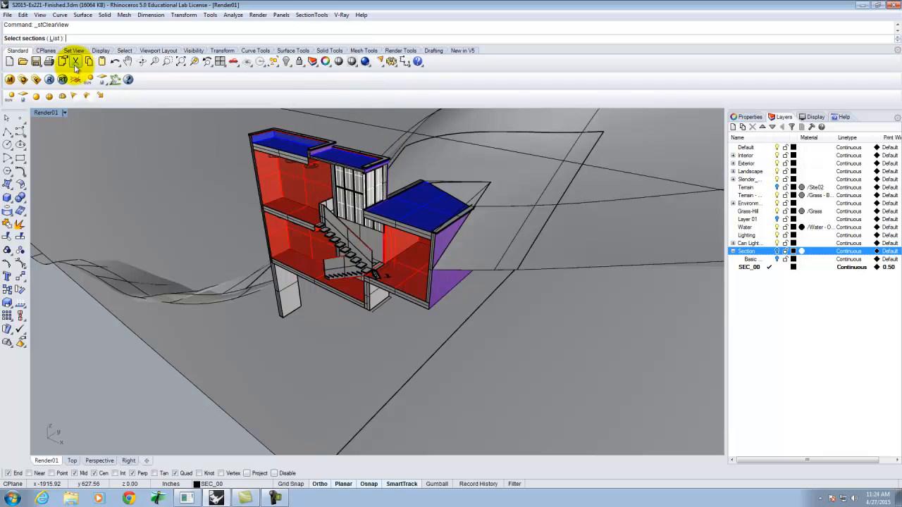
pyautogui.click(55, 38)
pyautogui.click(409, 225)
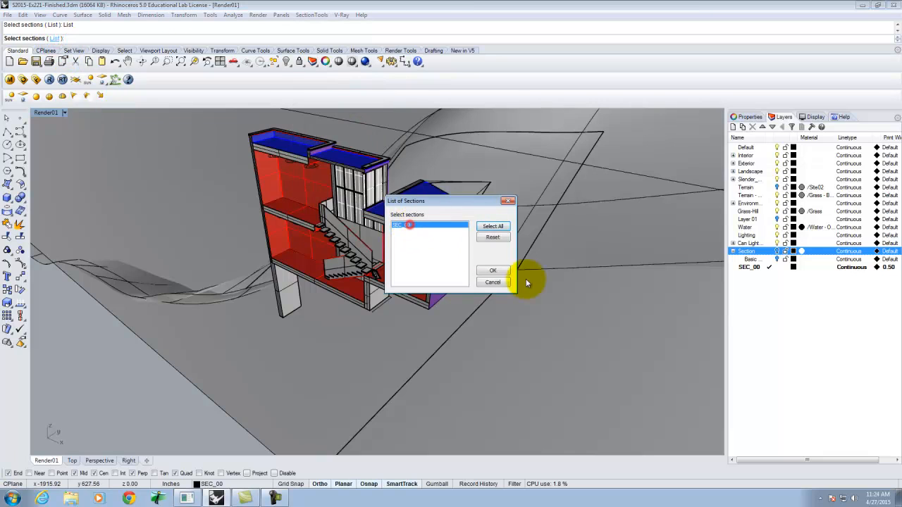
pyautogui.click(493, 271)
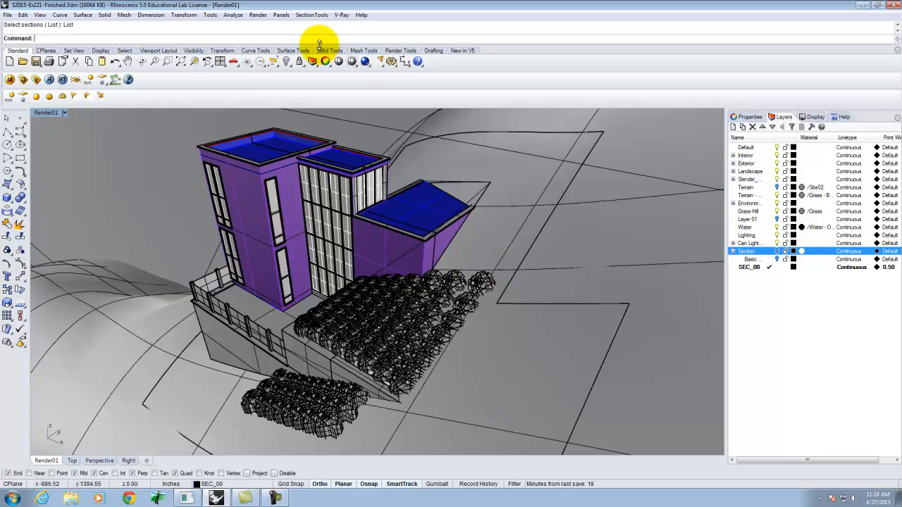
# Enable the SEC_00 section clipping in the Render01 viewport with stViewSections, keeping the view and construction plane options off.
pyautogui.write('stViewSections')
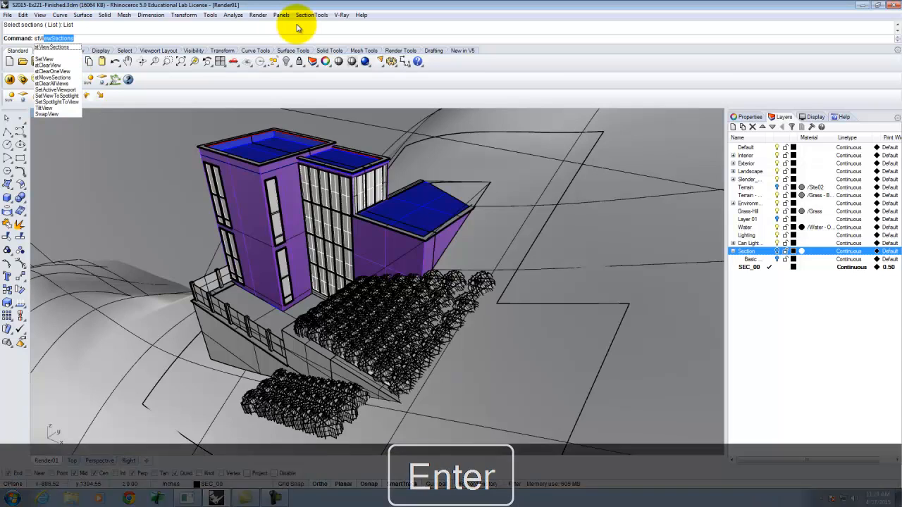
pyautogui.press('Return')
pyautogui.click(54, 38)
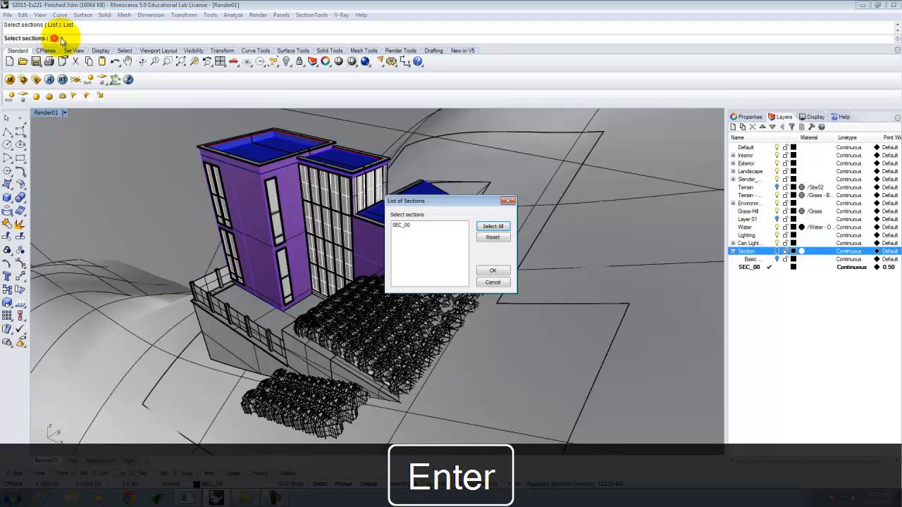
pyautogui.click(407, 225)
pyautogui.click(493, 270)
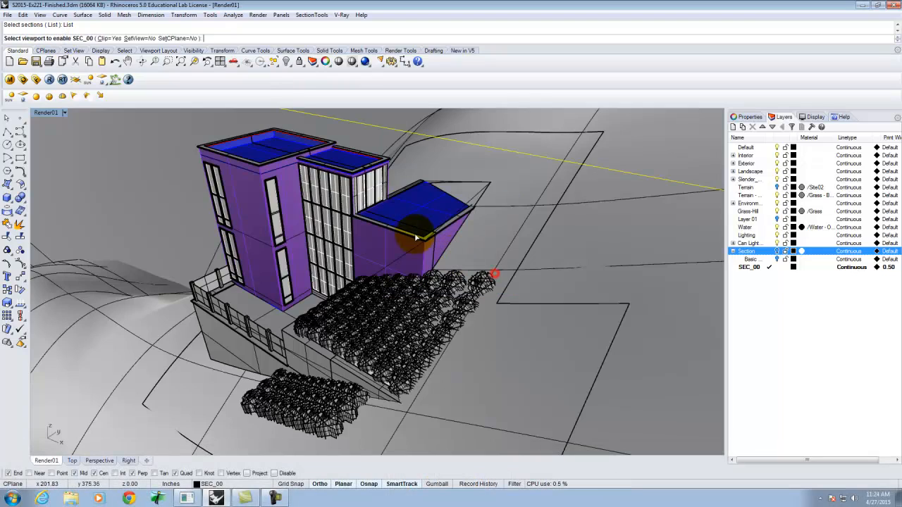
pyautogui.press('Return')
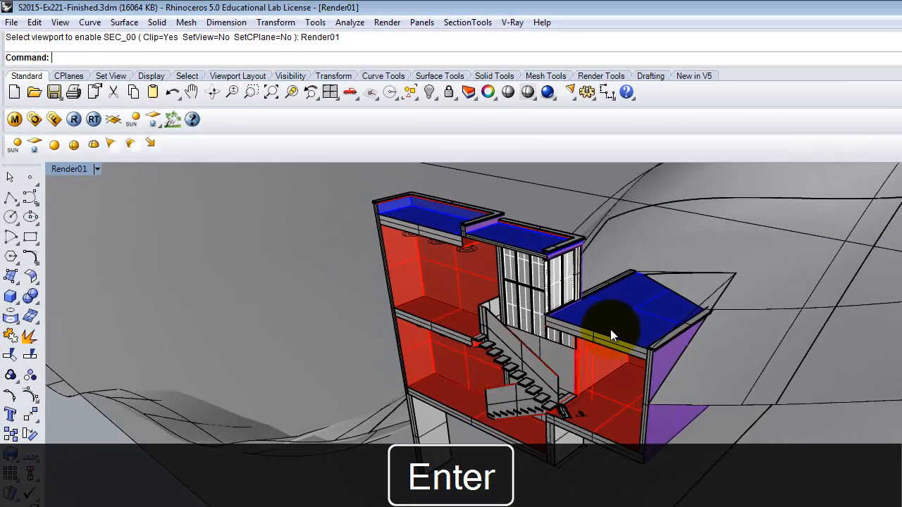
# Save the sectioned model under its current file name.
pyautogui.moveTo(296, 407); pyautogui.dragTo(435, 332, button='right')
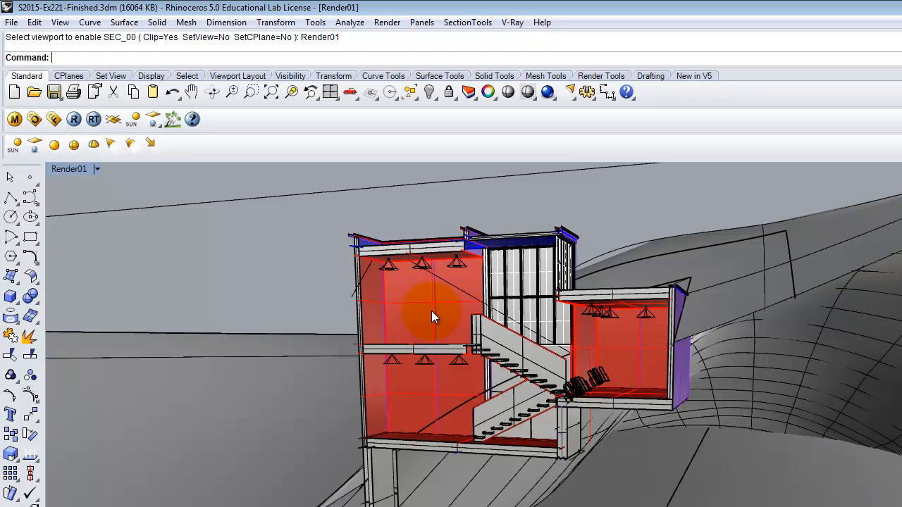
pyautogui.moveTo(685, 316); pyautogui.dragTo(826, 373, button='right')
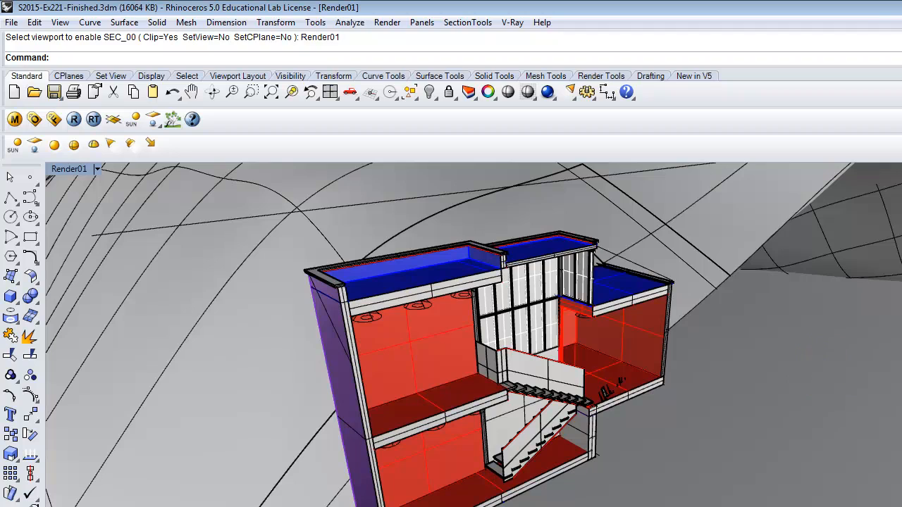
pyautogui.click(11, 22)
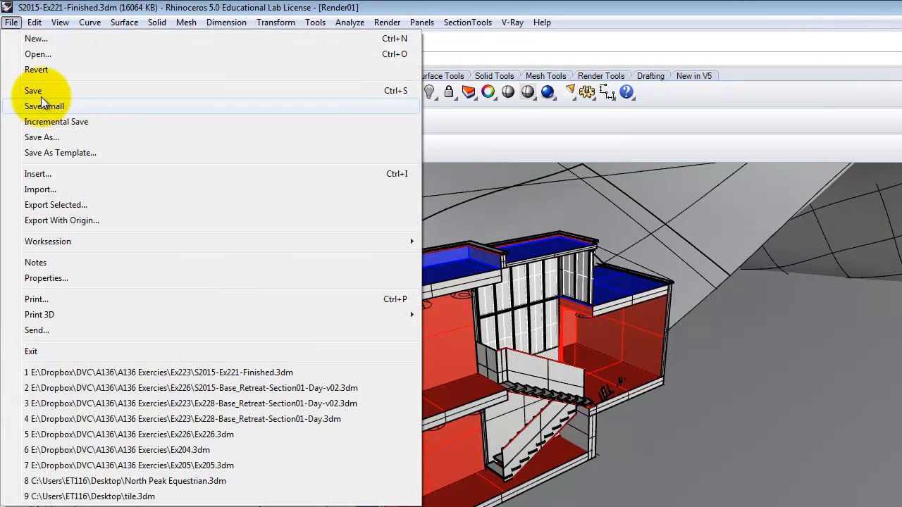
pyautogui.click(40, 90)
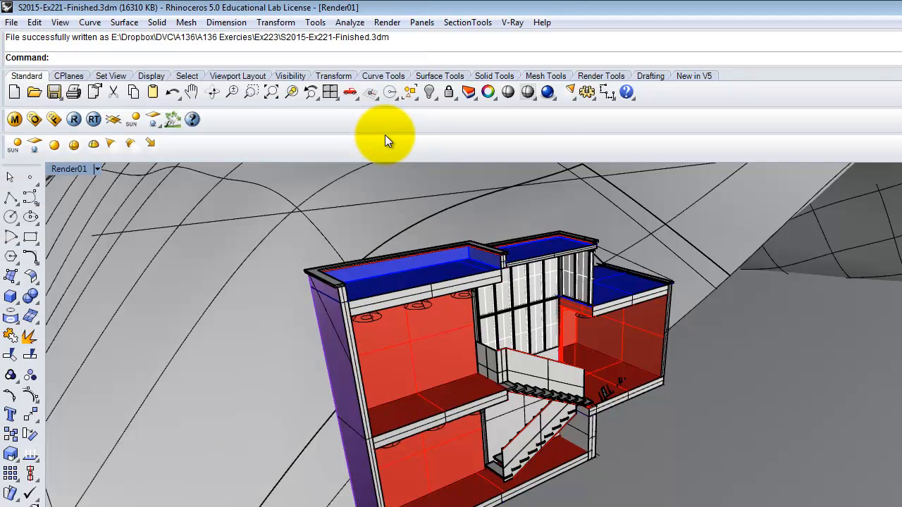
# Save a copy of the model as S2015-Ex221-Section in the Ex226 folder inside A136 Exercies.
pyautogui.click(11, 22)
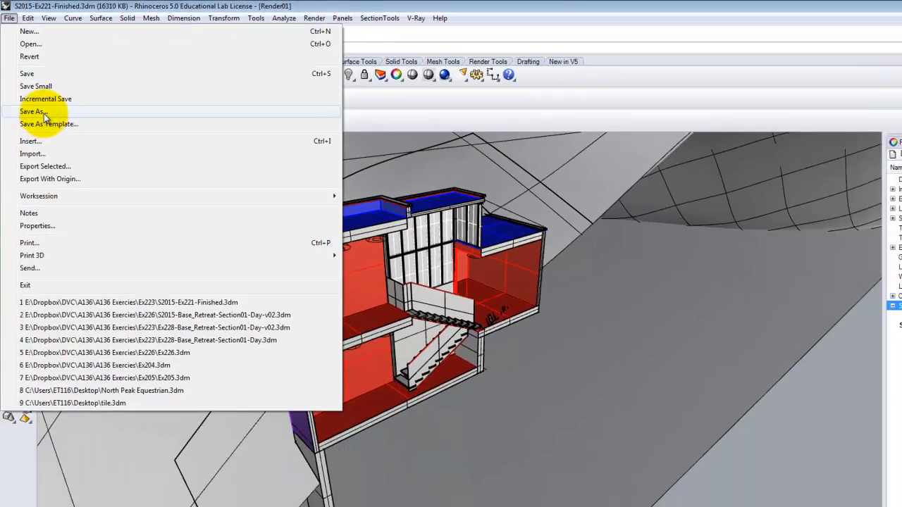
pyautogui.click(37, 137)
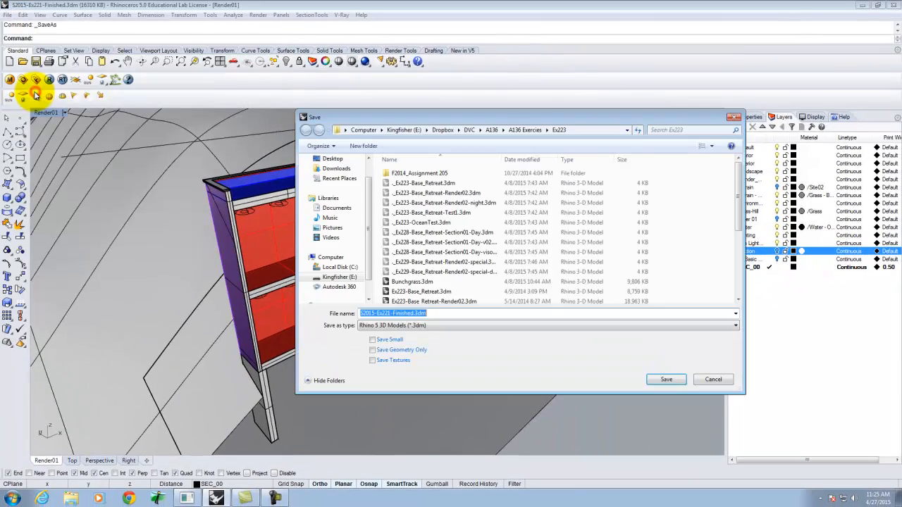
pyautogui.click(413, 313)
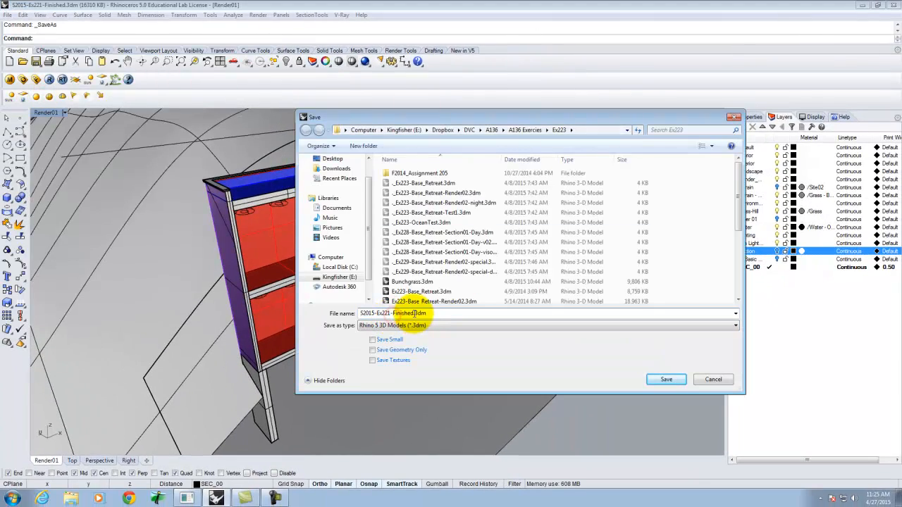
pyautogui.moveTo(390, 314); pyautogui.dragTo(441, 317)
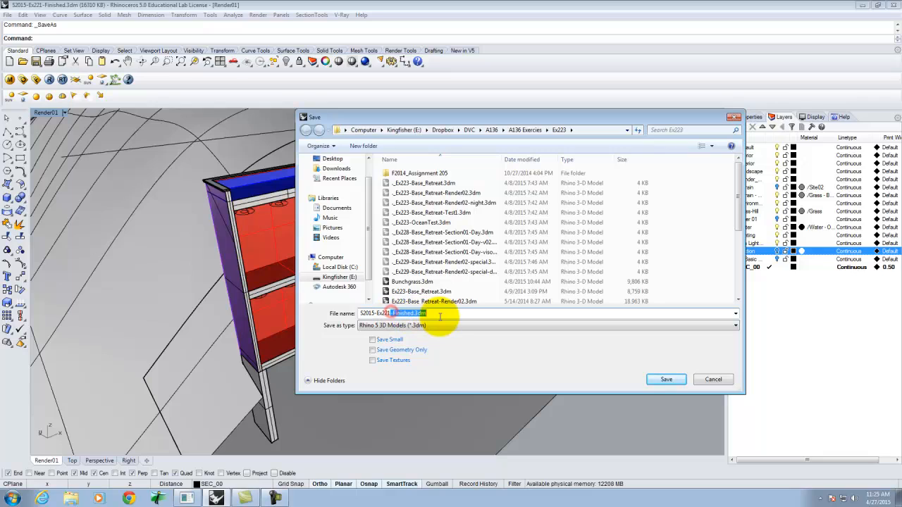
pyautogui.write('-Section')
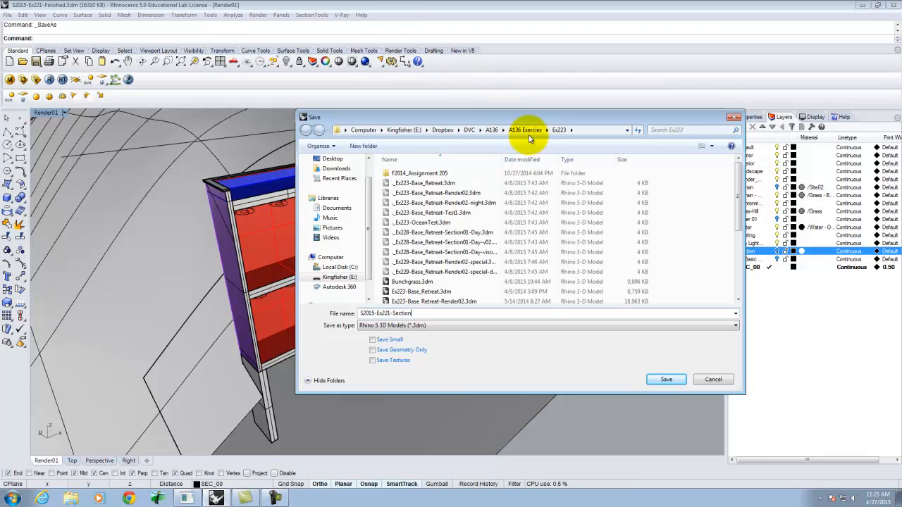
pyautogui.click(492, 129)
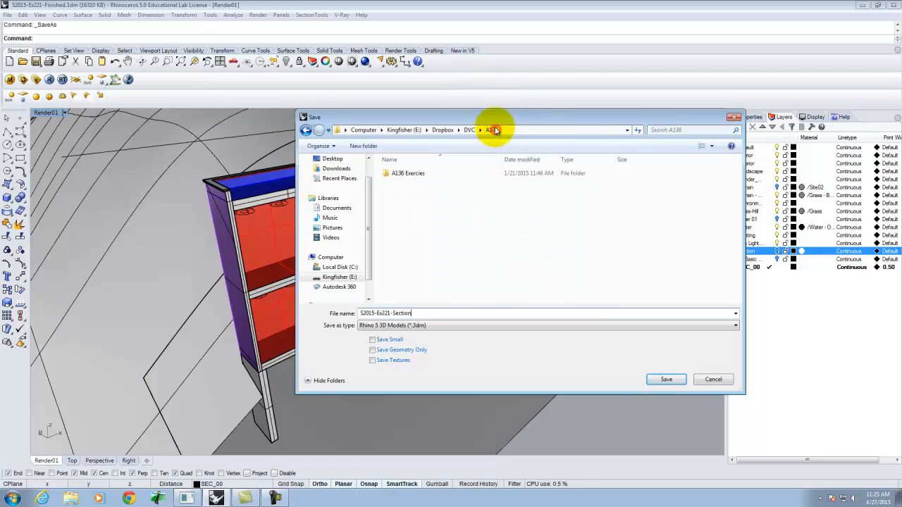
pyautogui.doubleClick(403, 173)
pyautogui.scroll(-3, 419, 282)
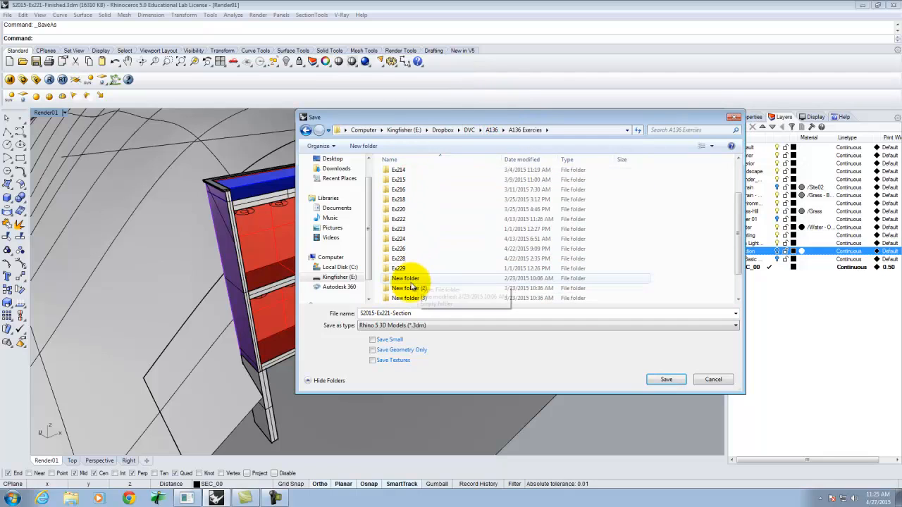
pyautogui.doubleClick(399, 249)
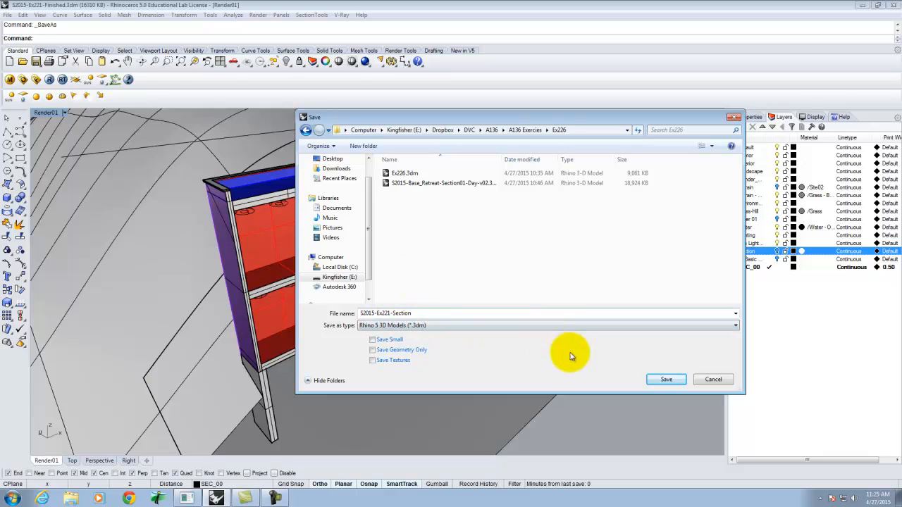
pyautogui.click(666, 379)
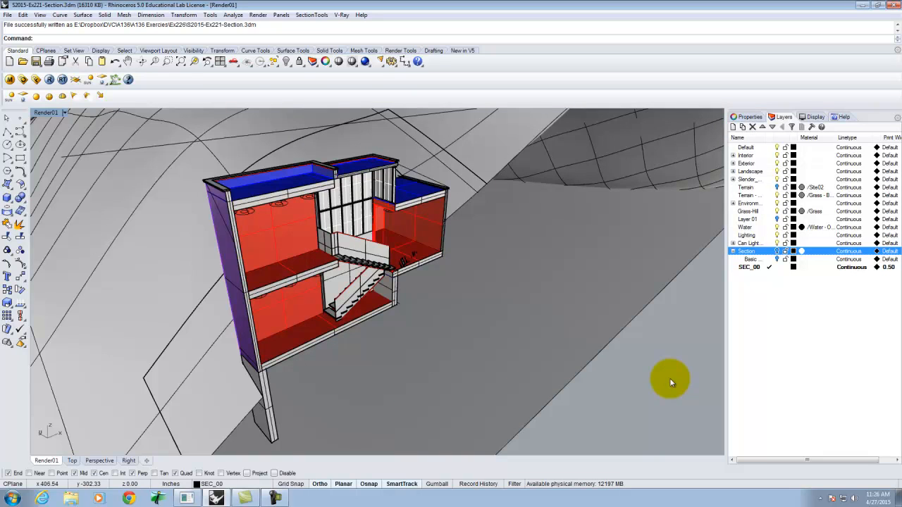
# Remove the section clipping from every view with stClearAllViews to bring back the full house and terrain.
pyautogui.moveTo(669, 378); pyautogui.dragTo(459, 190, button='right')
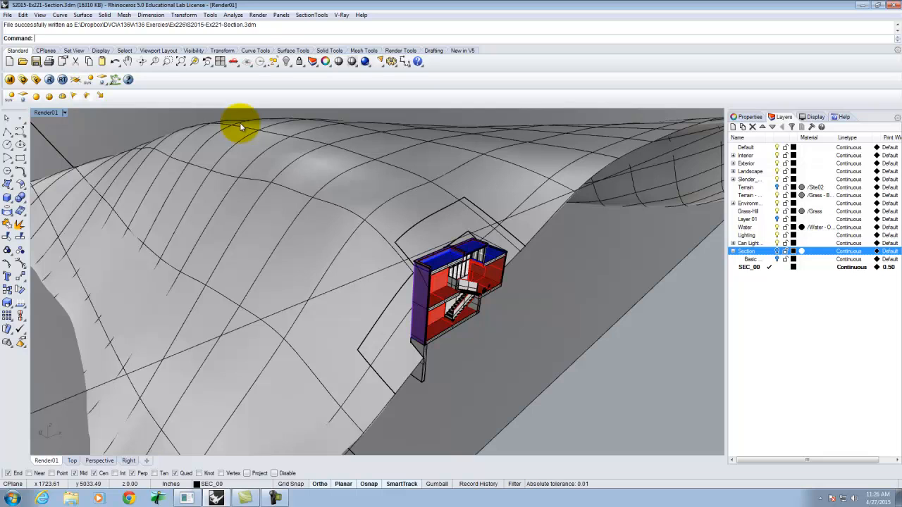
pyautogui.scroll(-5, 353, 170)
pyautogui.write('StClearView')
pyautogui.press('Return')
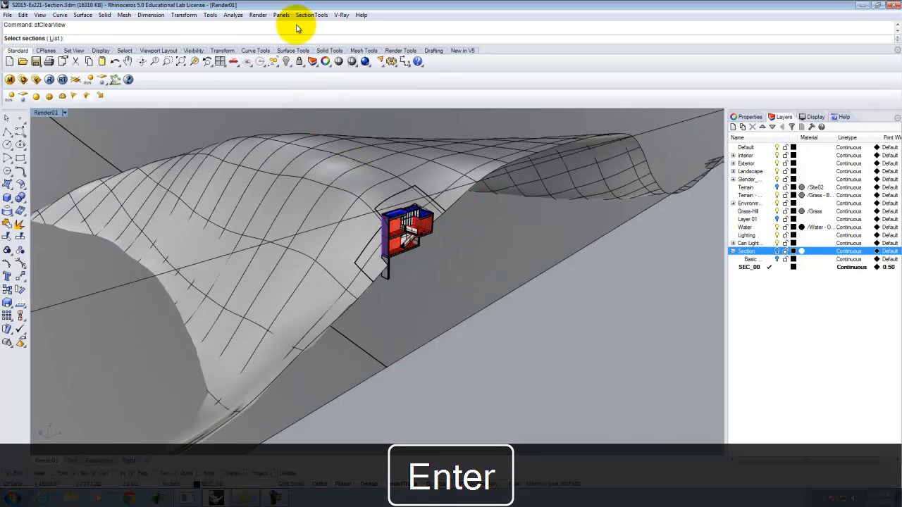
pyautogui.press('Escape')
pyautogui.write('stC')
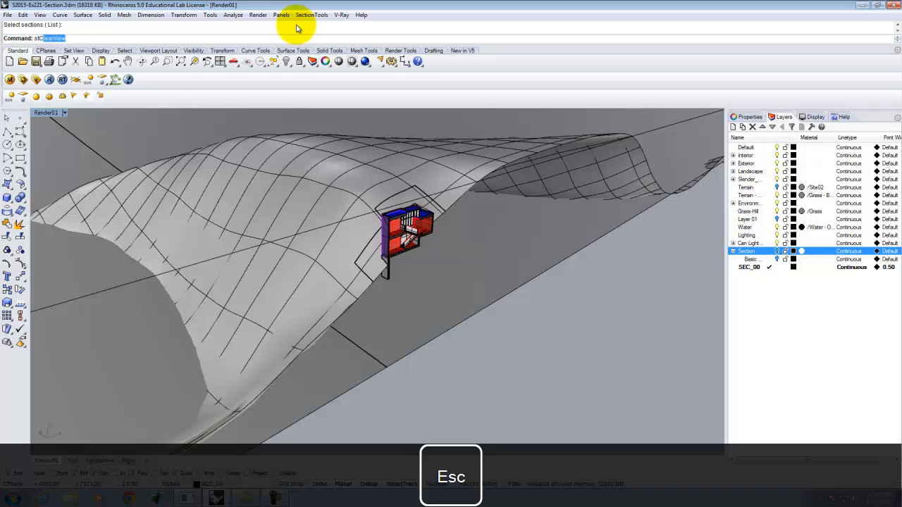
pyautogui.write('learAl')
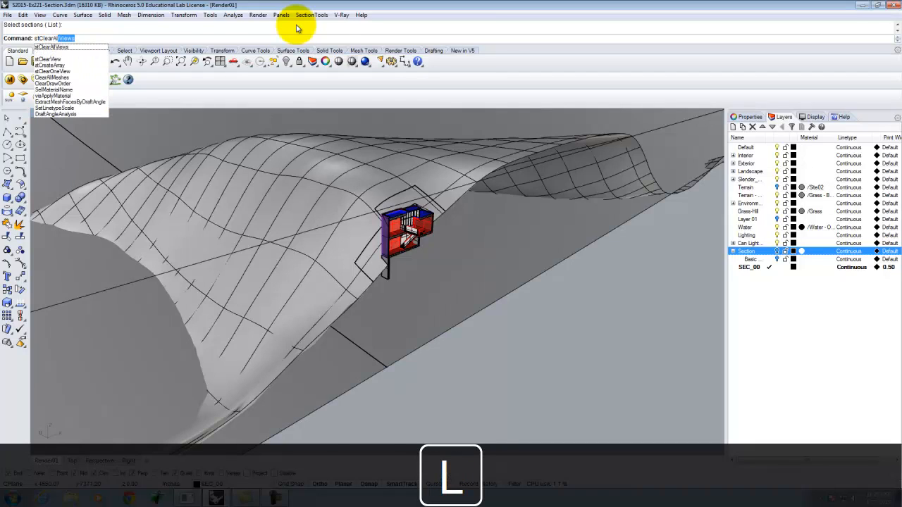
pyautogui.press('Return')
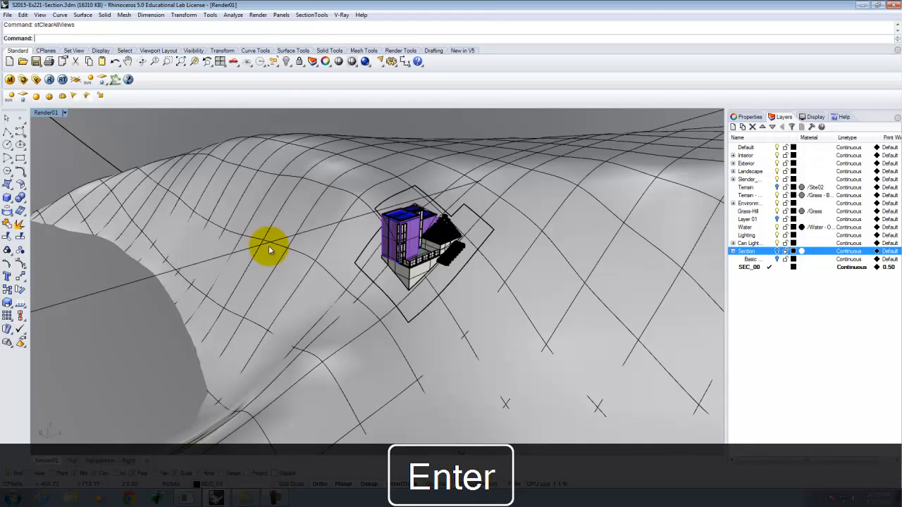
# Turn on the Section layer to display the large section plane through the site.
pyautogui.scroll(-10, 343, 346)
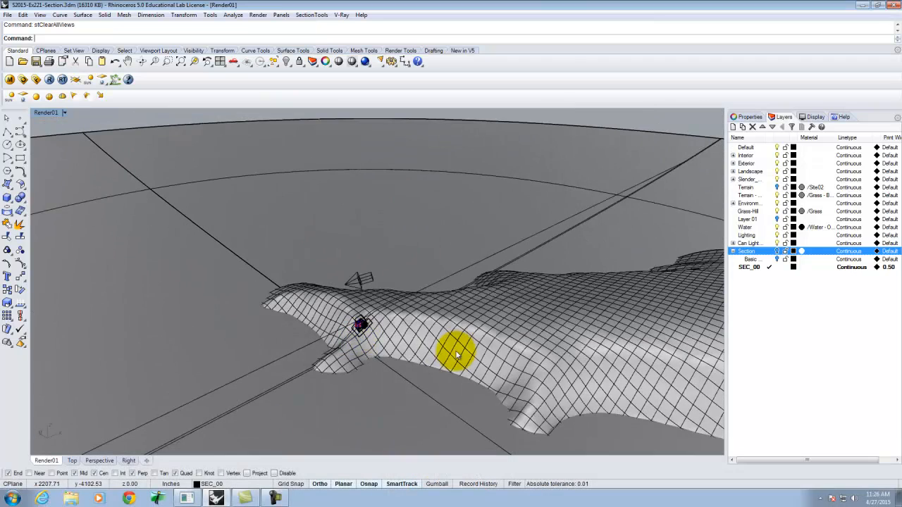
pyautogui.click(777, 251)
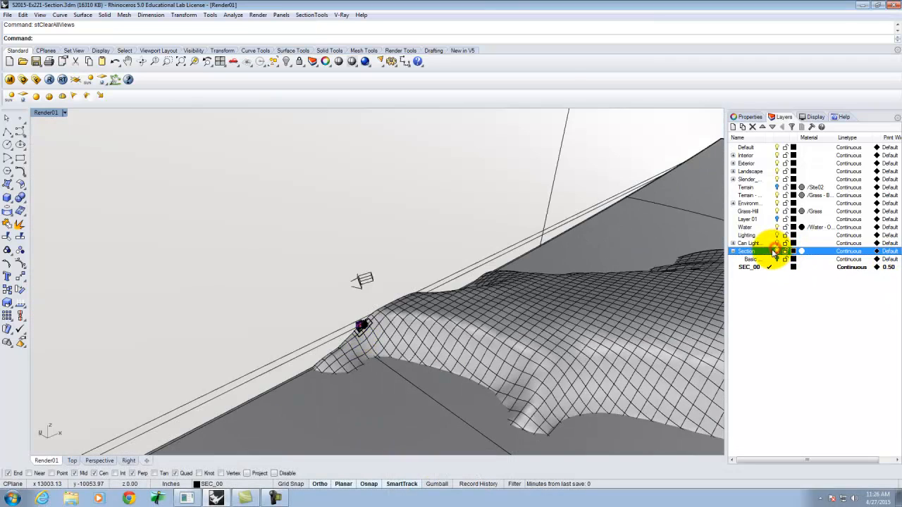
pyautogui.scroll(-5, 228, 336)
pyautogui.scroll(-5, 623, 281)
pyautogui.press('Escape')
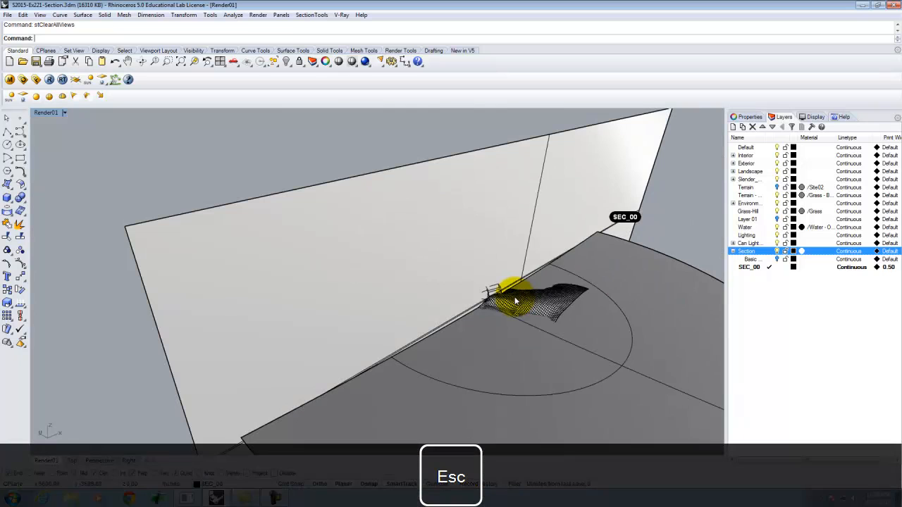
pyautogui.moveTo(445, 305); pyautogui.dragTo(409, 288, button='right')
pyautogui.click(350, 179)
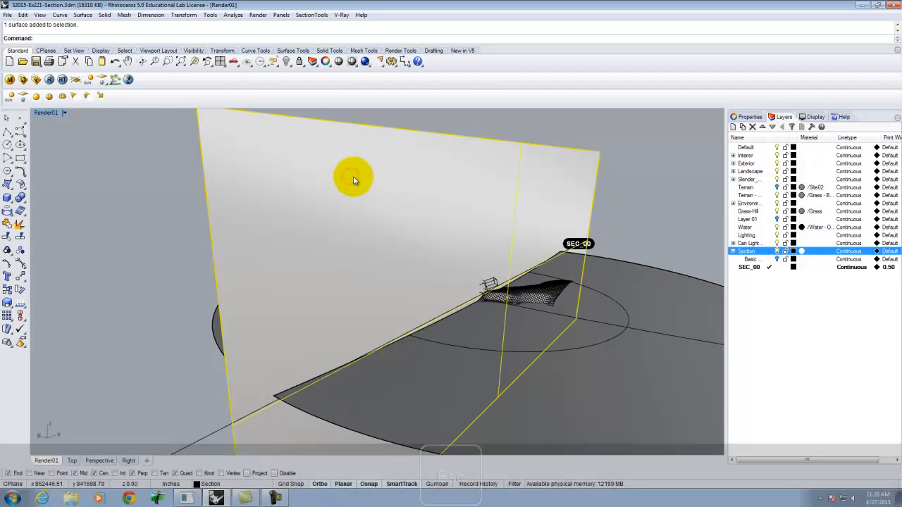
pyautogui.scroll(-5, 322, 242)
pyautogui.press('Escape')
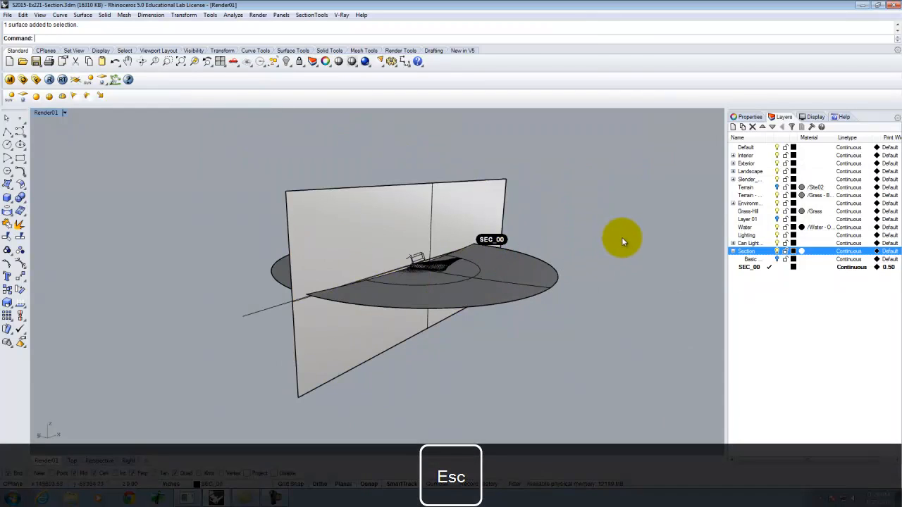
# Split all visible objects except the section plane, using the section plane as the cutting object.
pyautogui.moveTo(633, 223); pyautogui.dragTo(185, 342)
pyautogui.keyDown('ctrl'); pyautogui.click(327, 204); pyautogui.keyUp('ctrl')
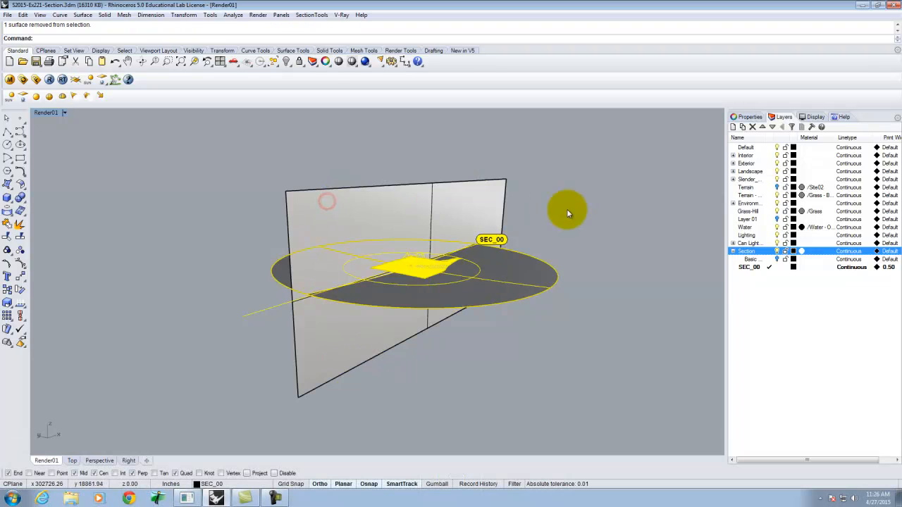
pyautogui.write('split')
pyautogui.press('Return')
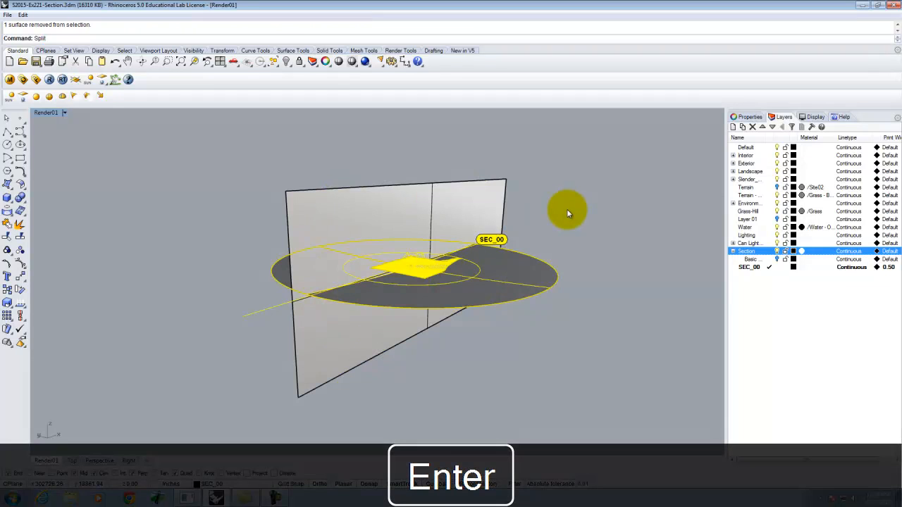
pyautogui.click(431, 191)
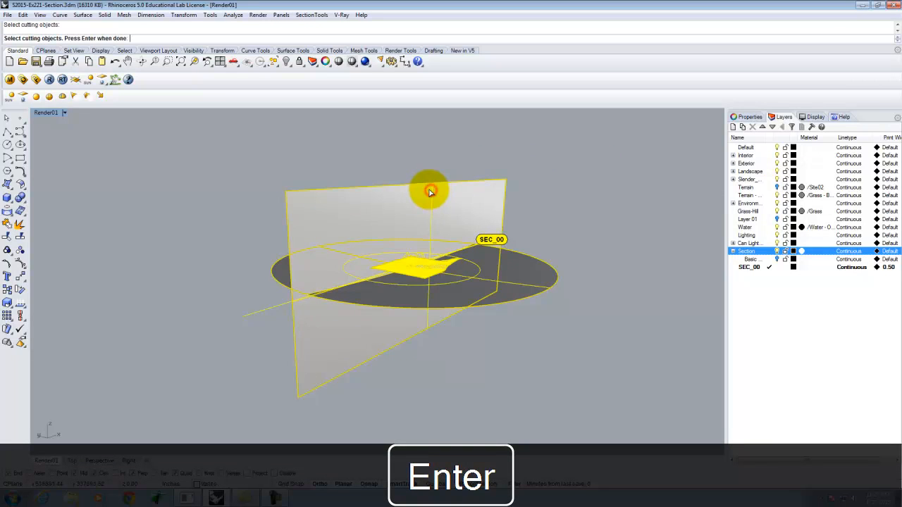
pyautogui.press('Return')
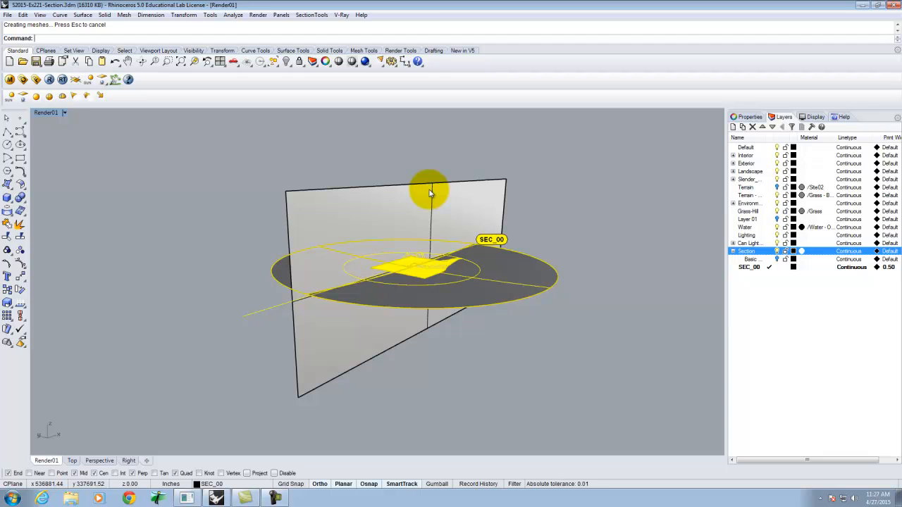
# Restore the four-viewport layout and set the Perspective viewport to the Right view.
pyautogui.scroll(5, 382, 242)
pyautogui.scroll(-6, 474, 258)
pyautogui.doubleClick(47, 113)
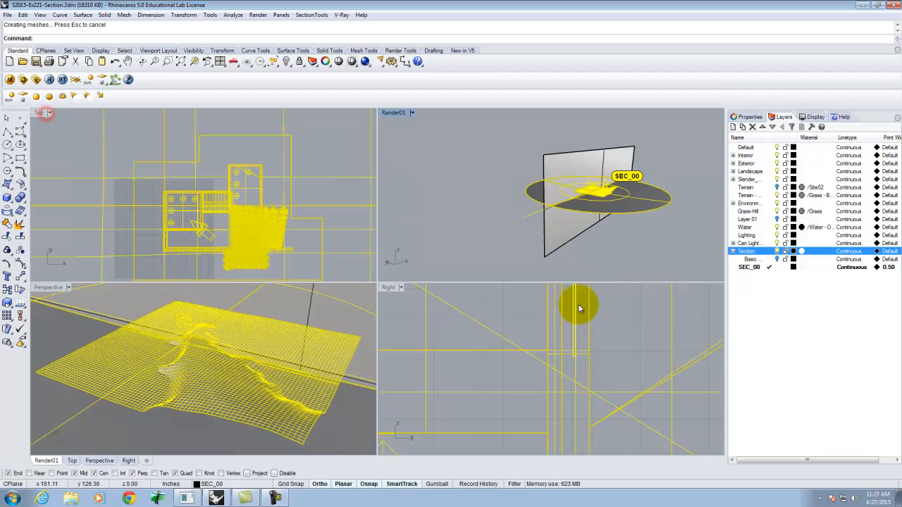
pyautogui.click(68, 288)
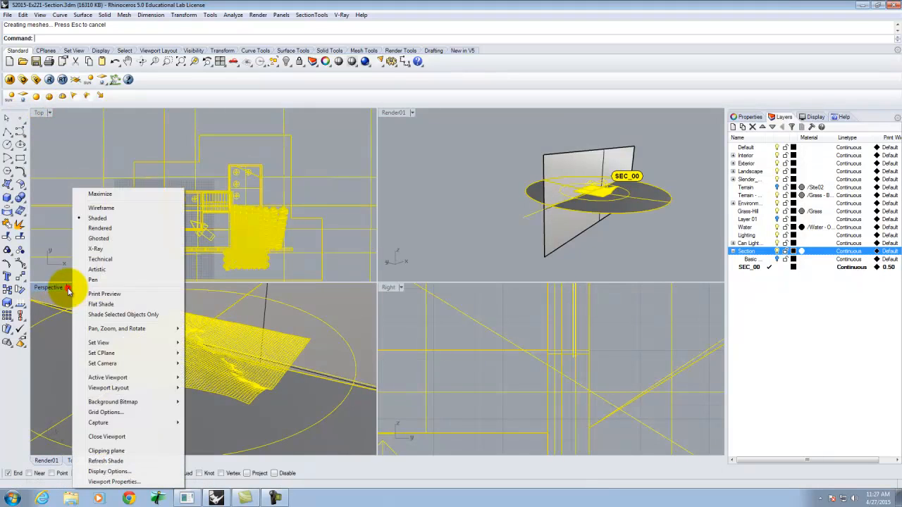
pyautogui.moveTo(169, 343)
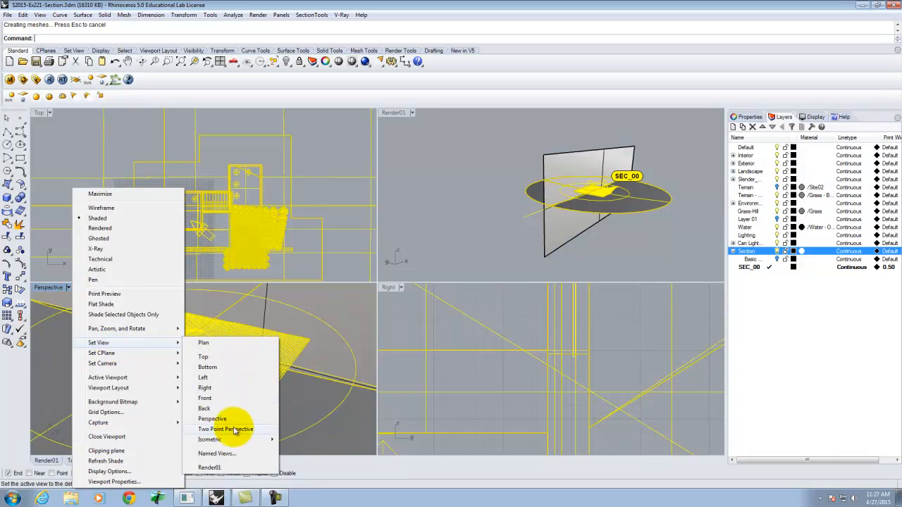
pyautogui.click(215, 388)
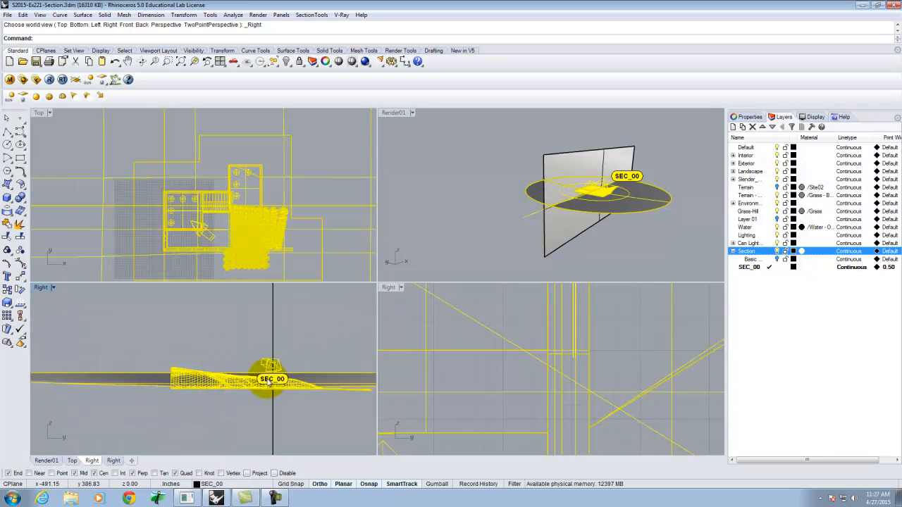
# Examine the split along the SEC_00 line in the Right view, selecting one terrain half as a check.
pyautogui.scroll(10, 270, 382)
pyautogui.scroll(5, 264, 391)
pyautogui.scroll(-5, 247, 441)
pyautogui.scroll(6, 241, 294)
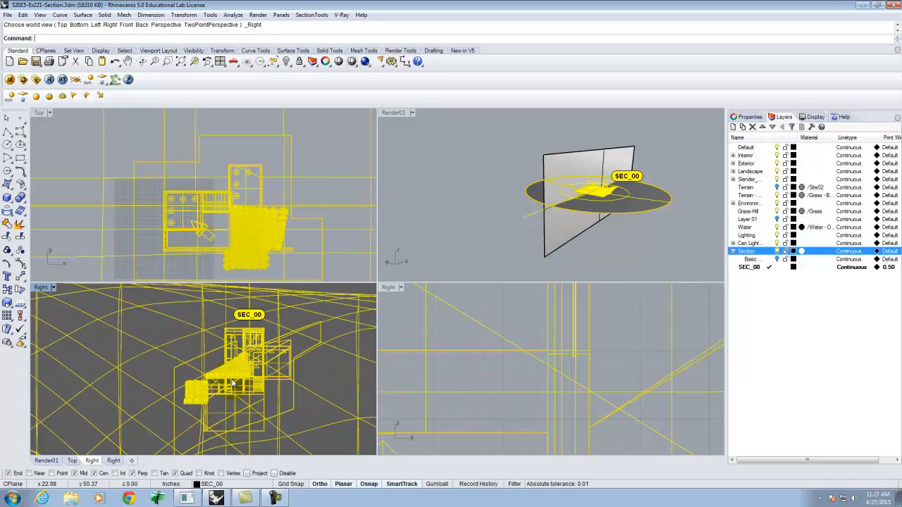
pyautogui.scroll(-6, 233, 383)
pyautogui.scroll(-4, 235, 360)
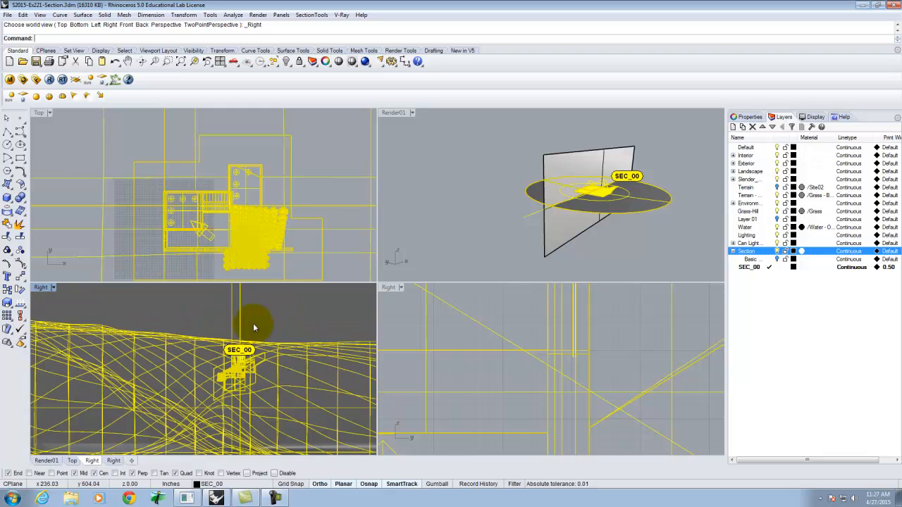
pyautogui.scroll(-5, 226, 353)
pyautogui.click(260, 301)
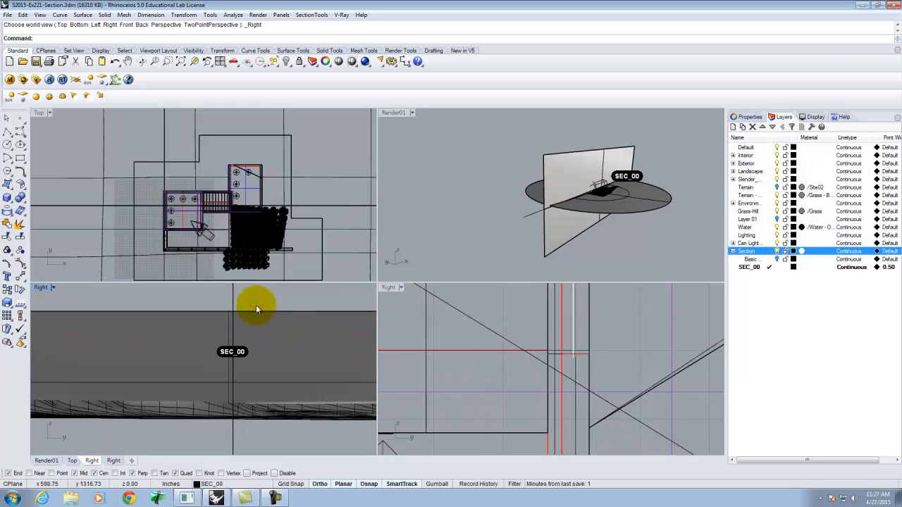
pyautogui.click(608, 191)
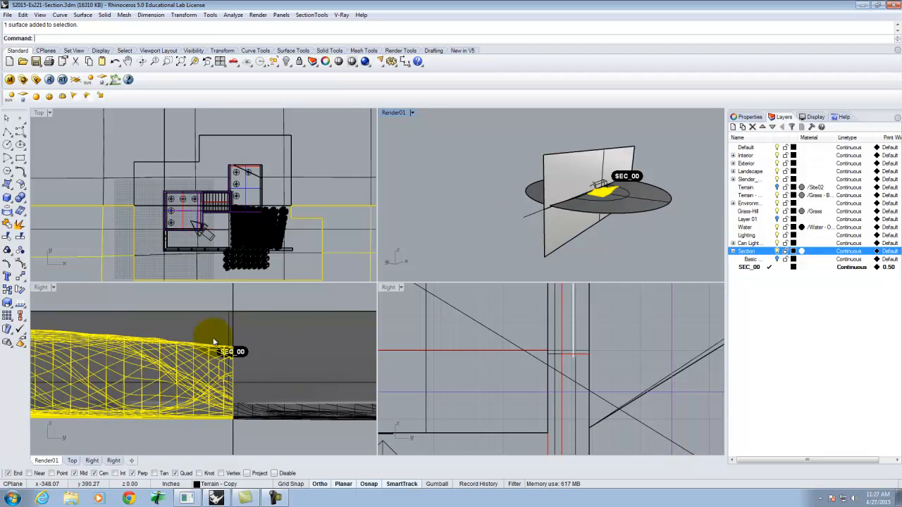
# Change the shaded Right viewport to the Left view and set its display mode to Wireframe.
pyautogui.click(46, 287)
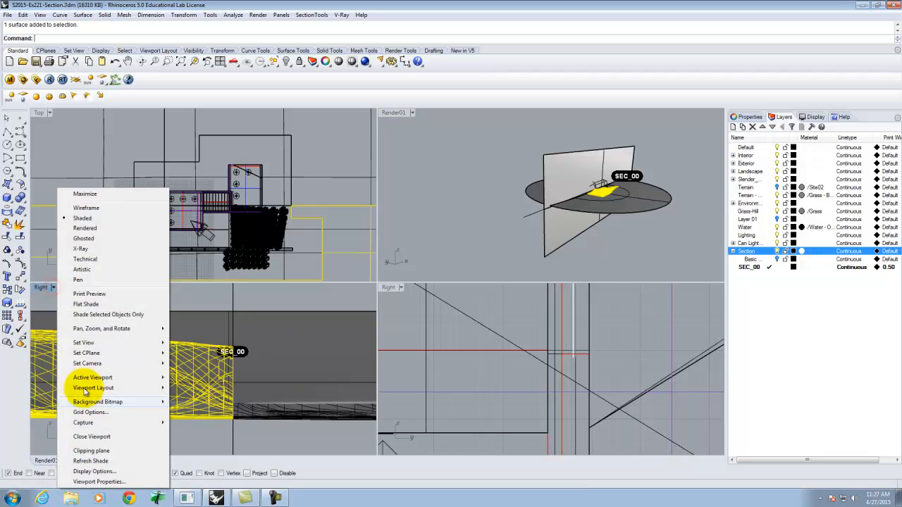
pyautogui.moveTo(159, 342)
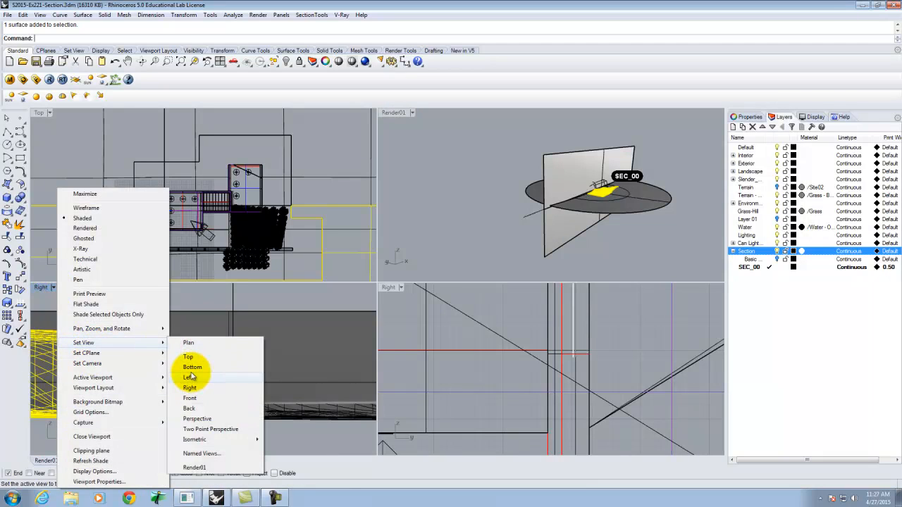
pyautogui.click(189, 378)
pyautogui.click(215, 318)
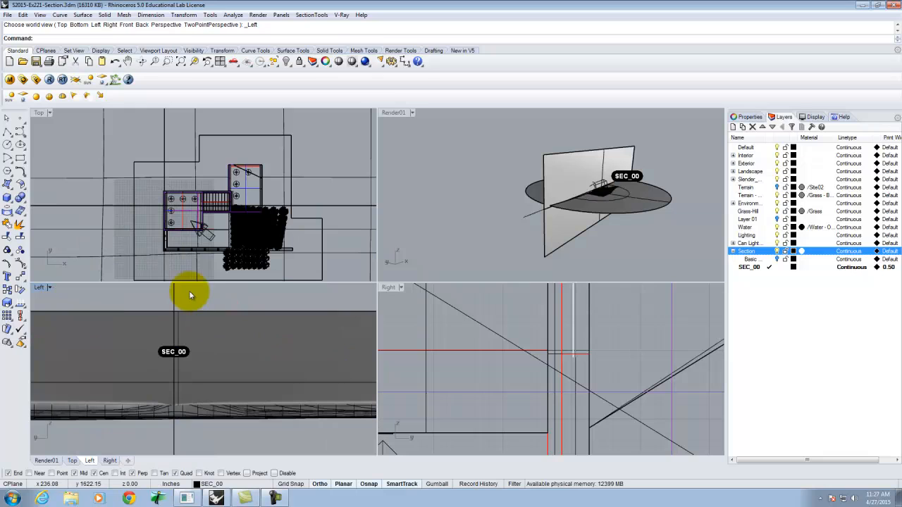
pyautogui.click(43, 288)
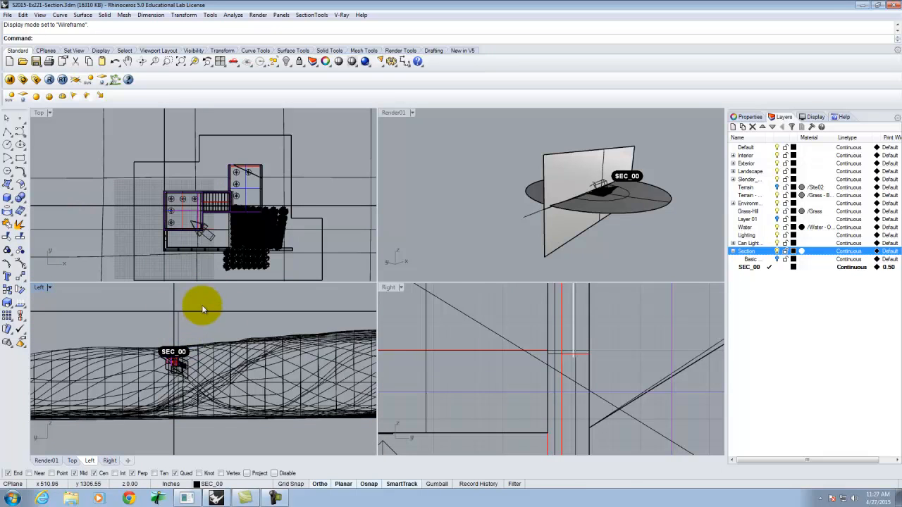
# Select the terrain and objects on the cut-away side of SEC_00, adding the remaining house pieces below the cut line in the Top view.
pyautogui.moveTo(216, 303); pyautogui.dragTo(175, 432)
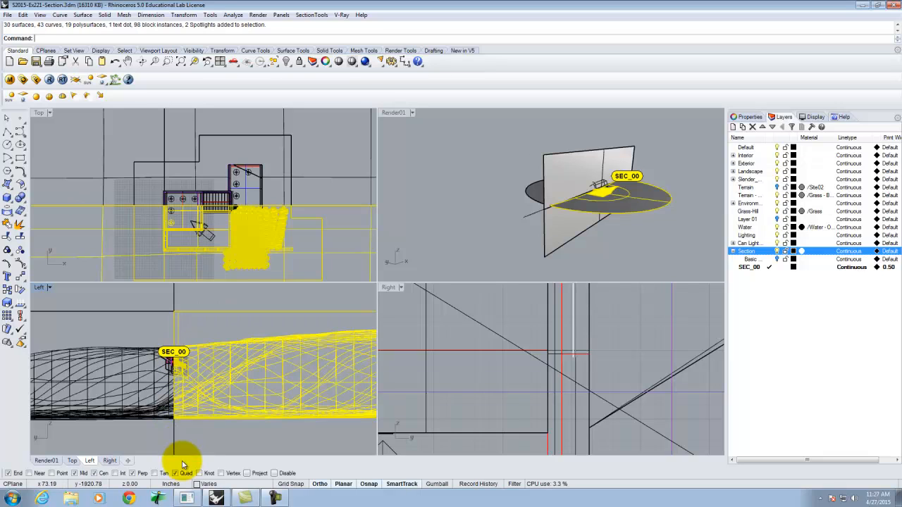
pyautogui.scroll(5, 205, 212)
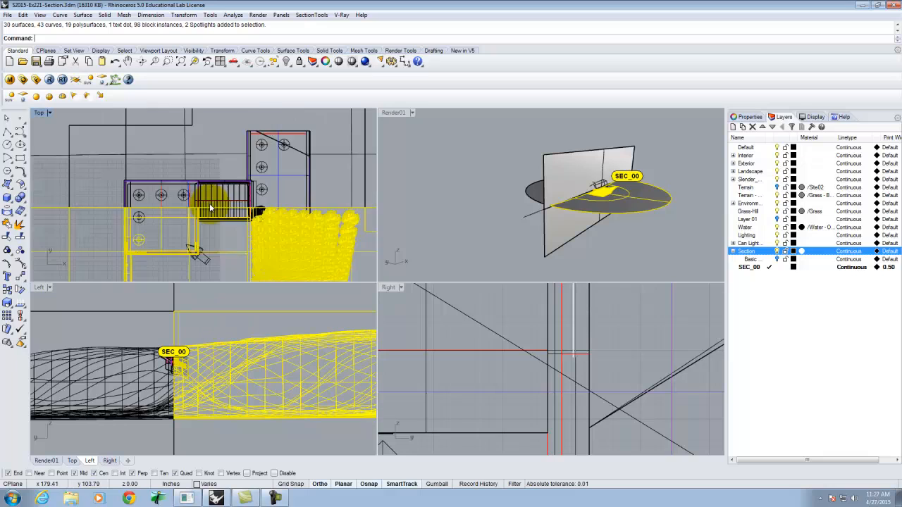
pyautogui.scroll(-4, 285, 227)
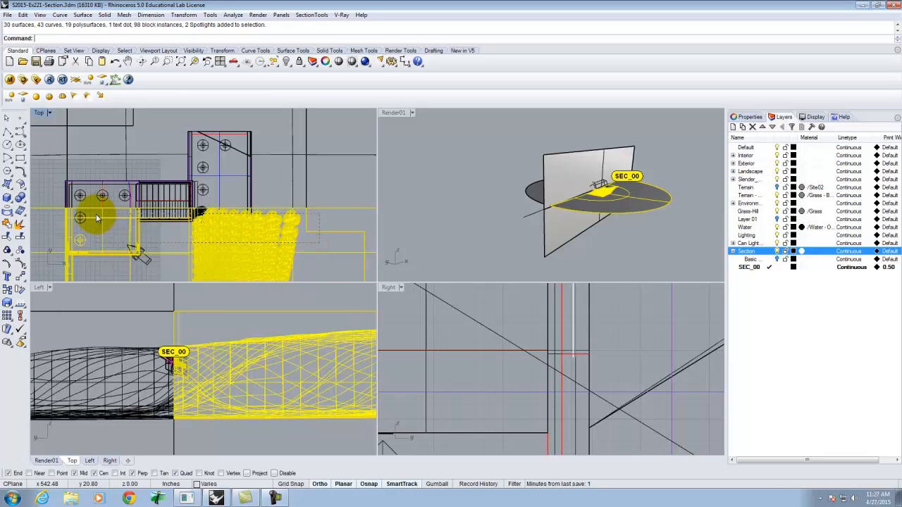
pyautogui.keyDown('shift'); pyautogui.moveTo(57, 216); pyautogui.dragTo(57, 216); pyautogui.keyUp('shift')
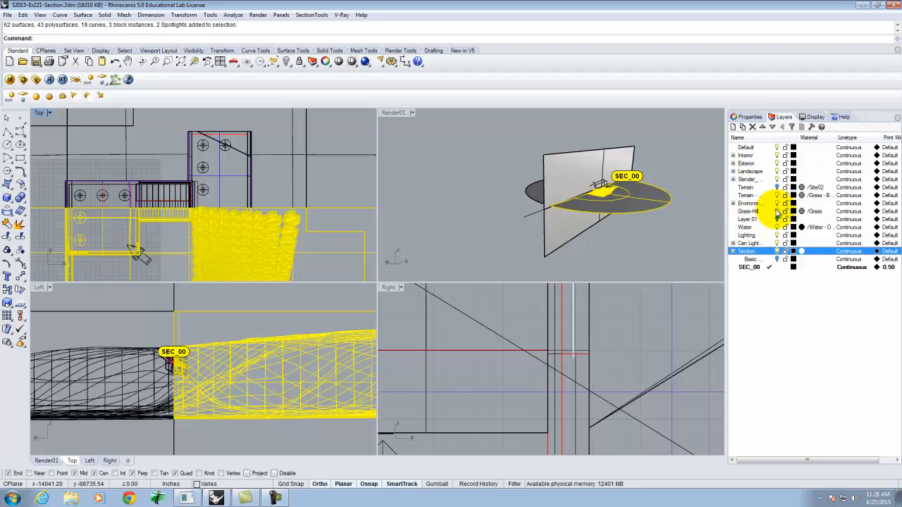
# Turn off the Grass-Hill layer to clear the plan view of the house along the cut line.
pyautogui.click(734, 203)
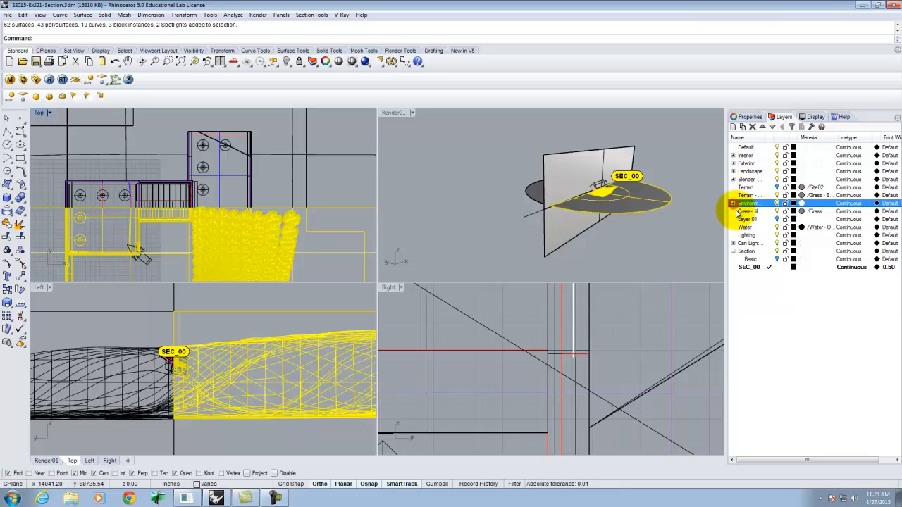
pyautogui.click(733, 203)
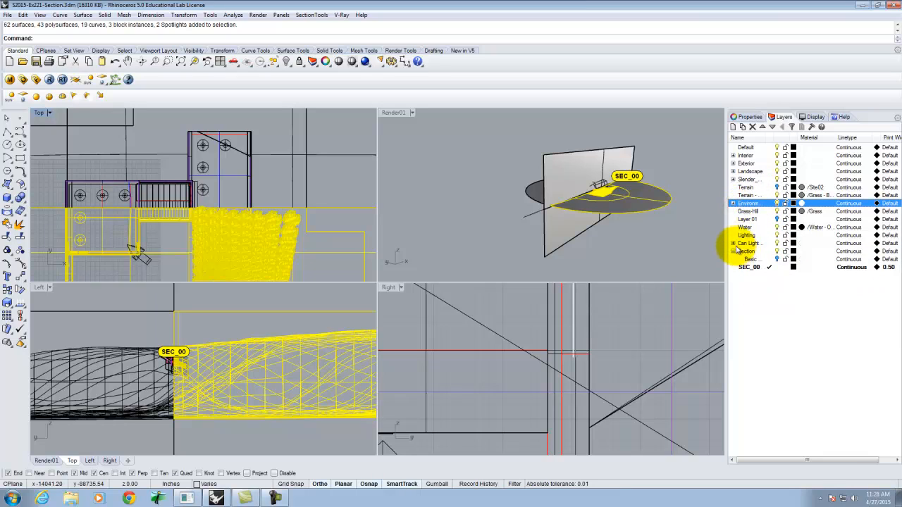
pyautogui.click(777, 212)
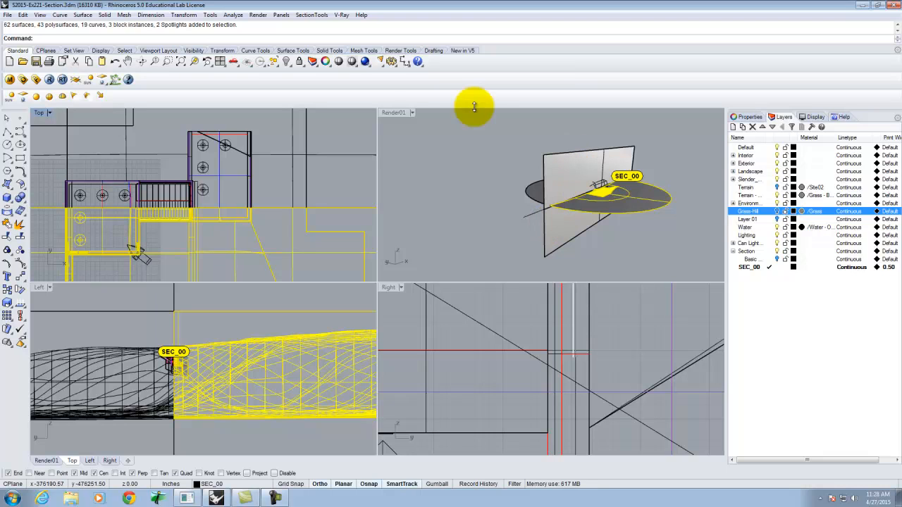
pyautogui.scroll(6, 91, 211)
pyautogui.scroll(-3, 99, 207)
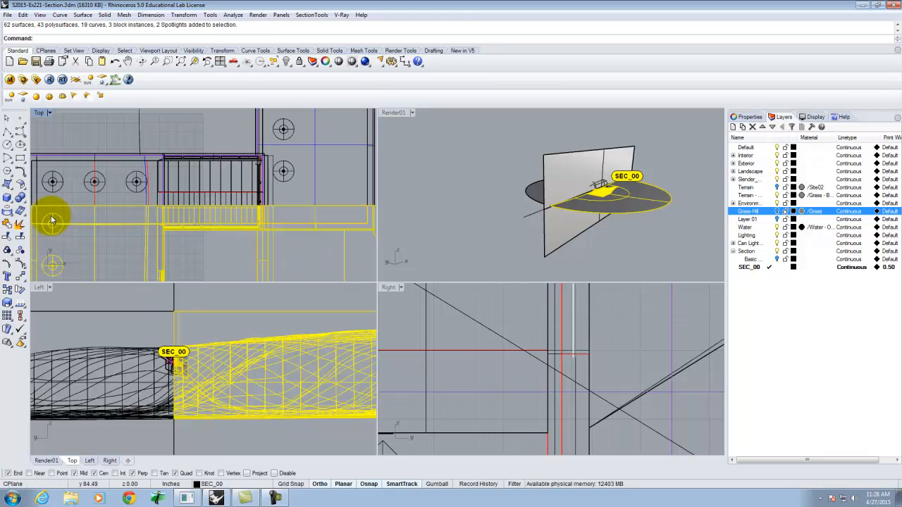
pyautogui.scroll(3, 273, 205)
pyautogui.scroll(-5, 283, 184)
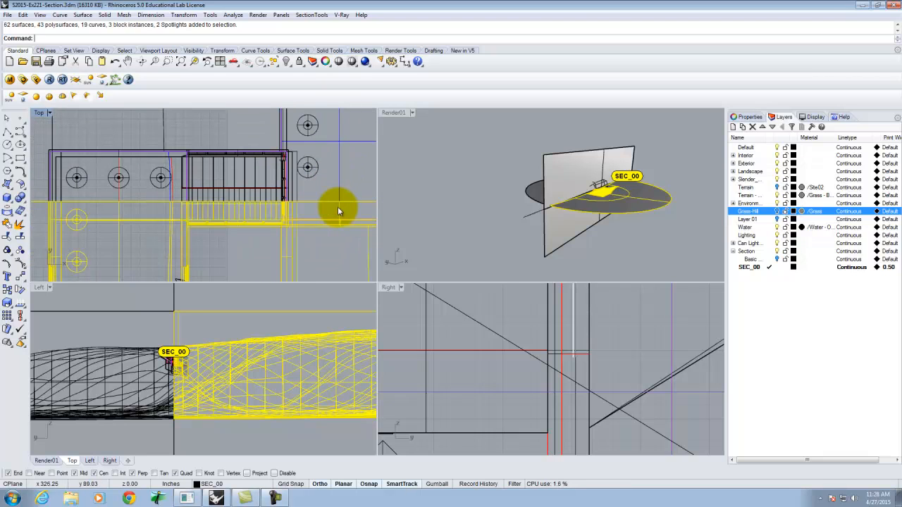
pyautogui.scroll(-5, 337, 209)
pyautogui.scroll(4, 337, 218)
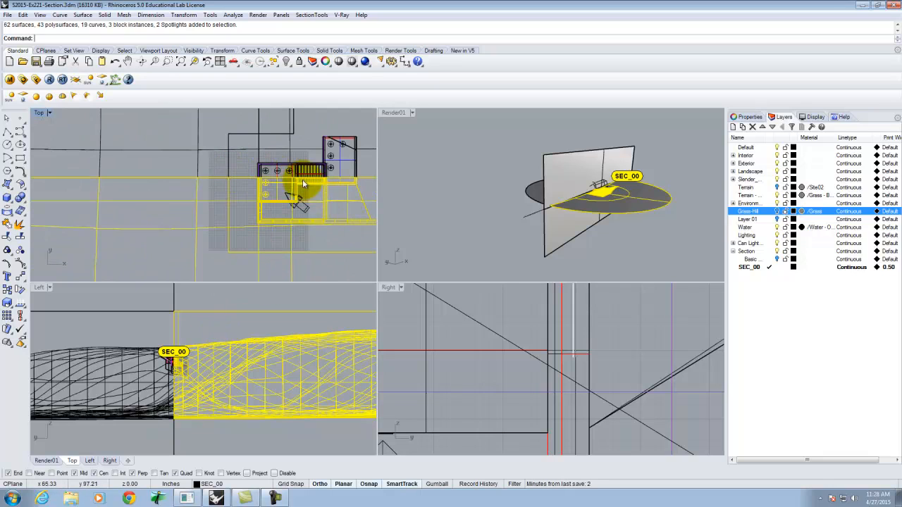
pyautogui.scroll(5, 316, 183)
pyautogui.scroll(1, 310, 186)
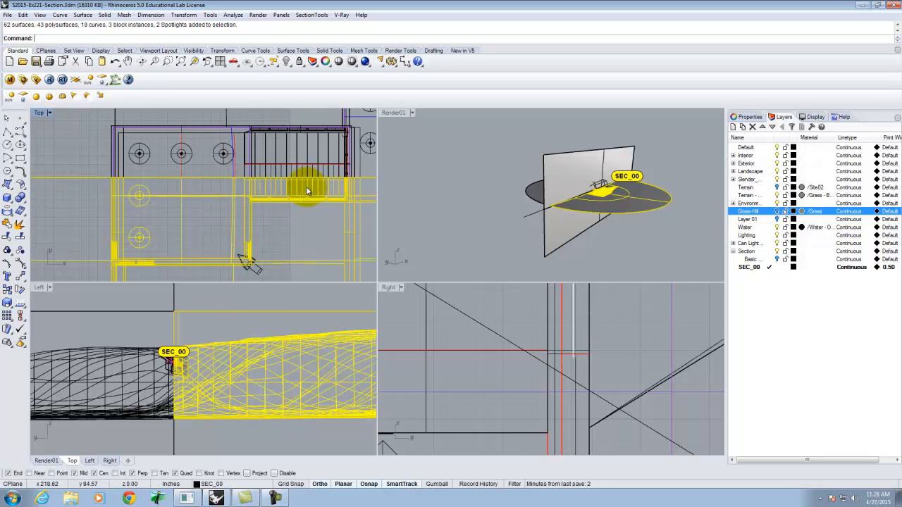
pyautogui.scroll(-4, 317, 213)
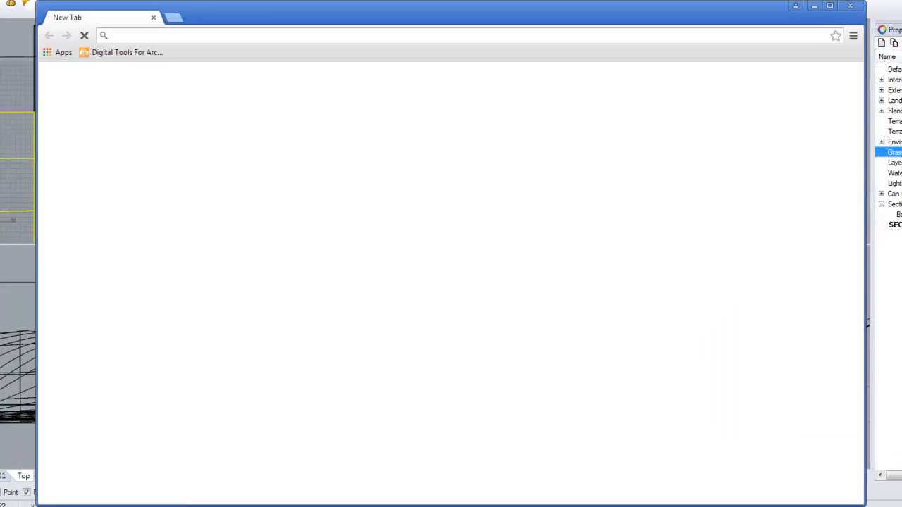
# Switch to Chrome, load the Digital Tools For Architects website and open the V-Ray Materials Index from its resources.
pyautogui.click(150, 53)
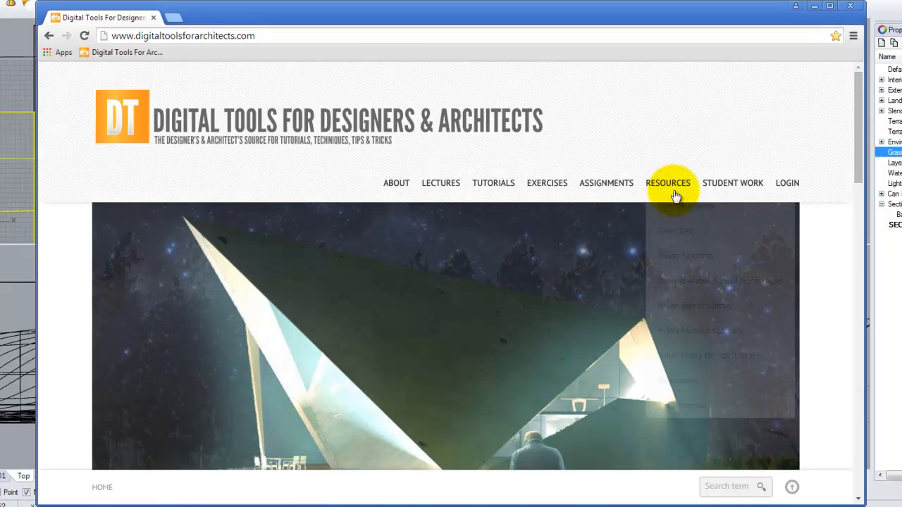
pyautogui.moveTo(669, 173)
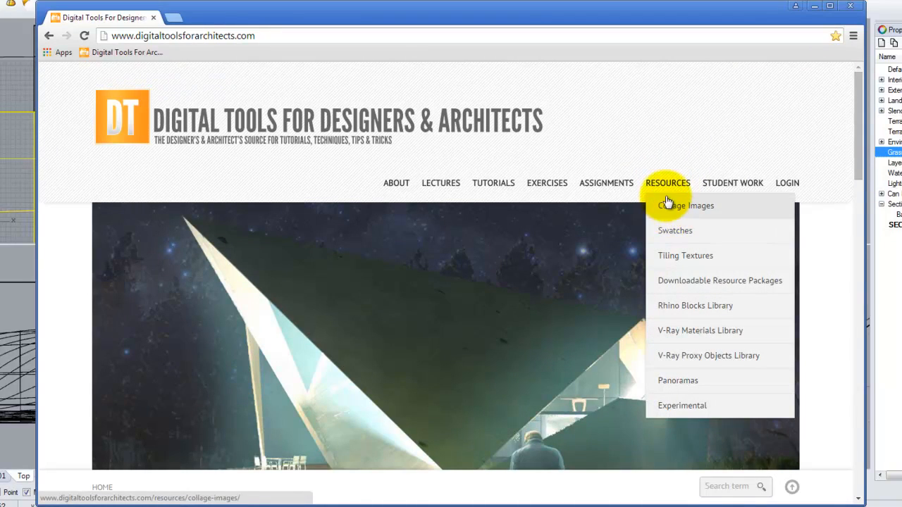
pyautogui.moveTo(687, 310)
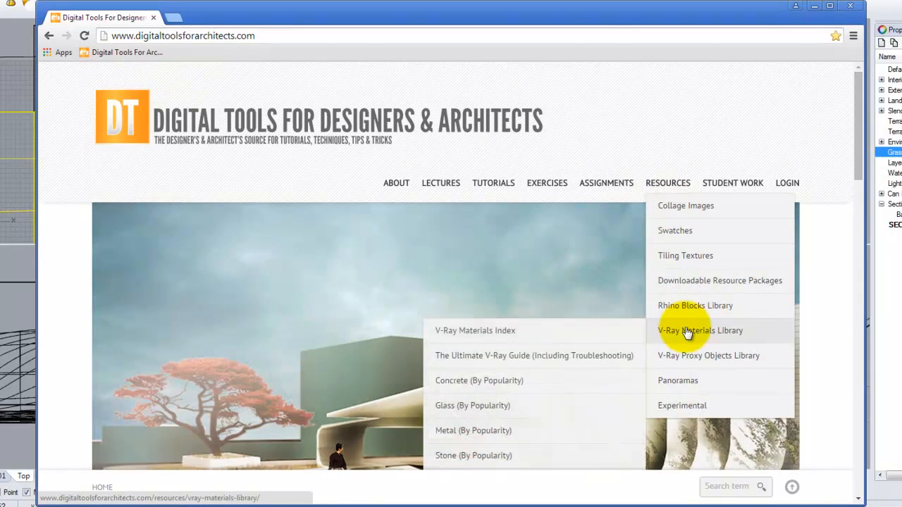
pyautogui.scroll(-2, 549, 417)
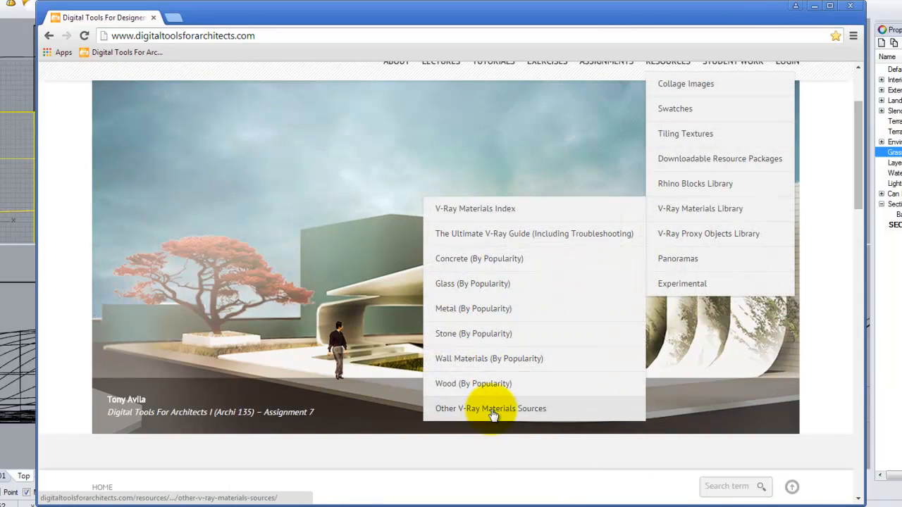
pyautogui.click(459, 209)
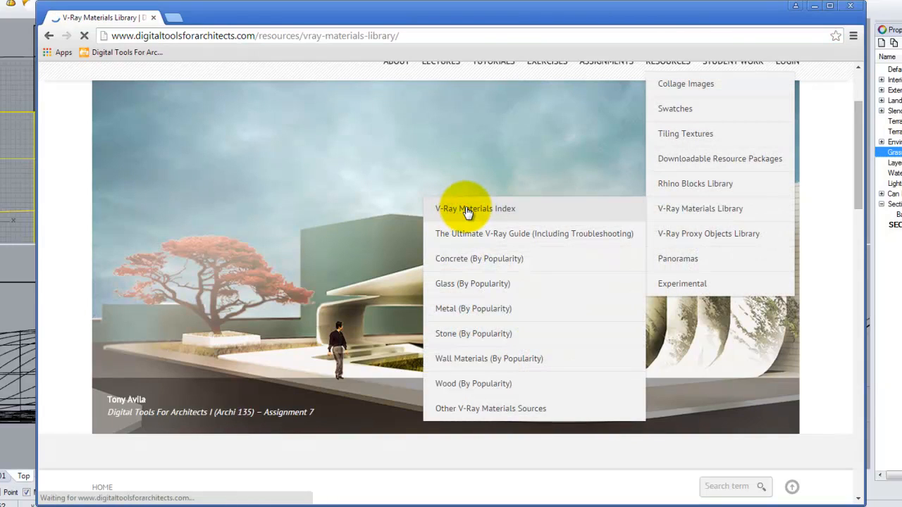
# Browse the V-Ray materials library to the Specialty Materials category, check its full archive and return to the library.
pyautogui.scroll(-3, 424, 211)
pyautogui.scroll(-20, 424, 212)
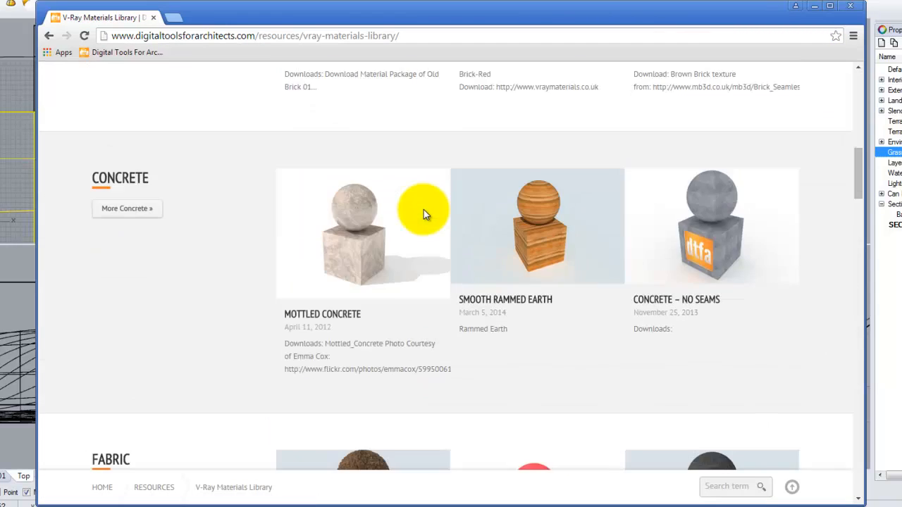
pyautogui.scroll(-3, 425, 214)
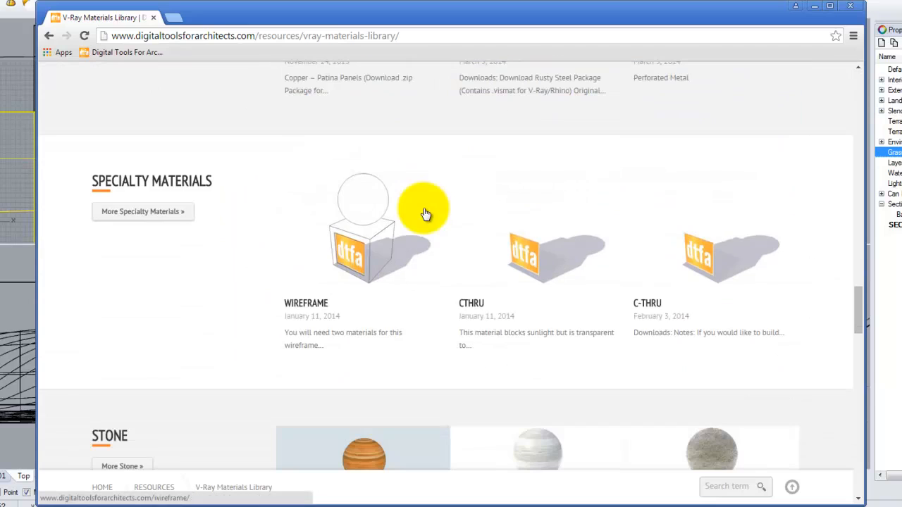
pyautogui.click(150, 212)
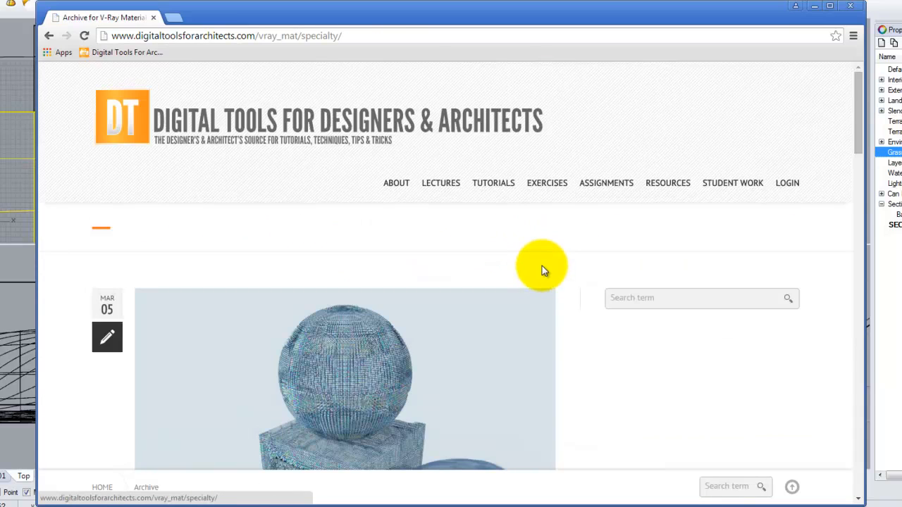
pyautogui.scroll(-5, 416, 224)
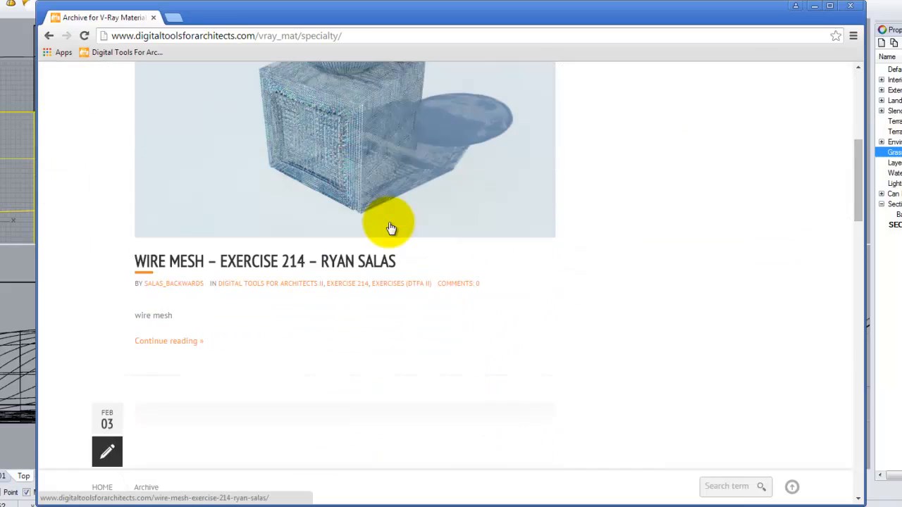
pyautogui.click(49, 36)
# View the cThru material's page with its description and download, and return to Rhinoceros.
pyautogui.click(476, 302)
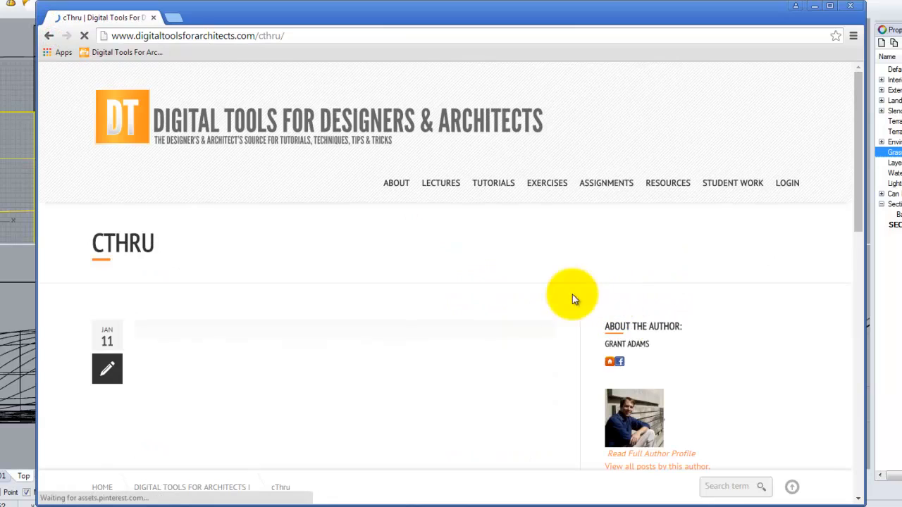
pyautogui.scroll(-5, 413, 230)
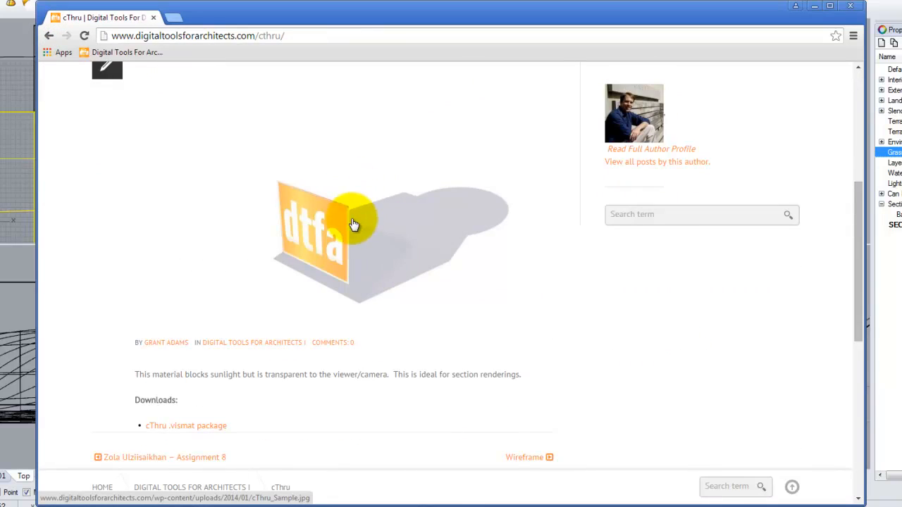
pyautogui.scroll(1, 353, 219)
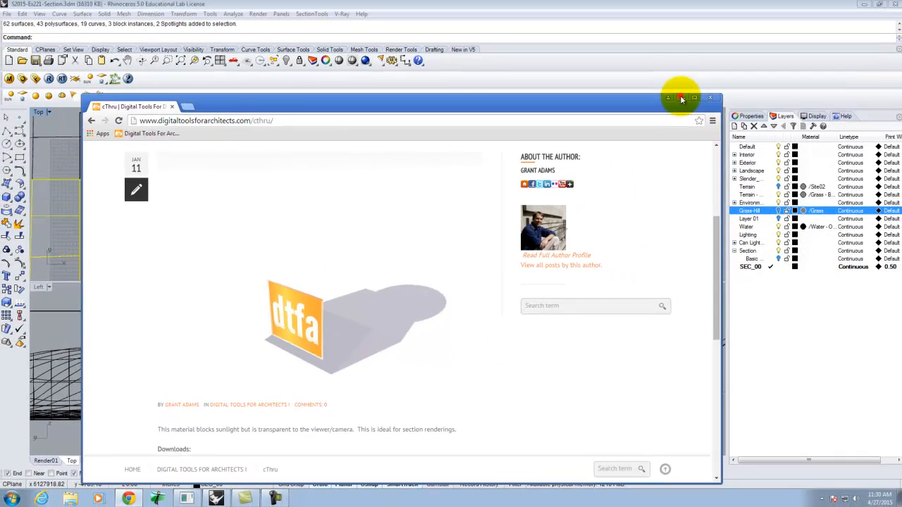
pyautogui.click(681, 99)
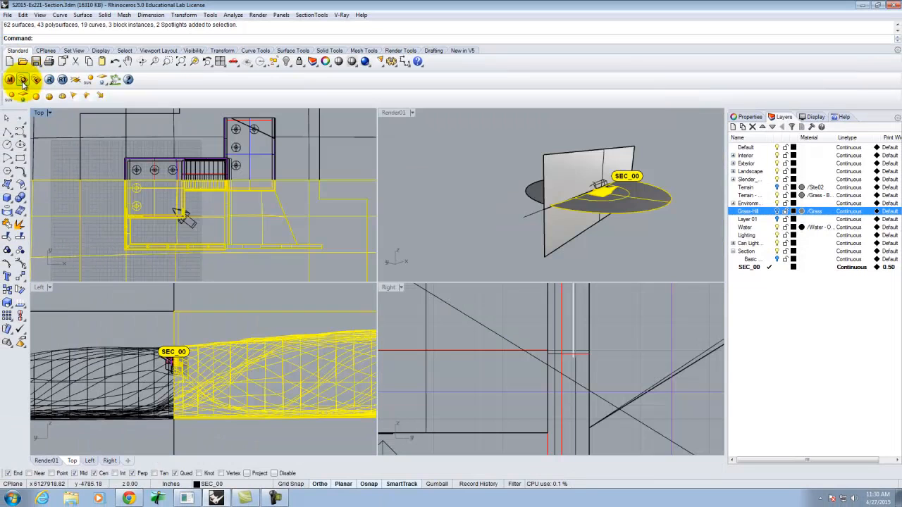
# Load cThru.vismat from the cThru folder in V-Ray Materials, Special Materials into the scene materials and review its settings.
pyautogui.click(9, 80)
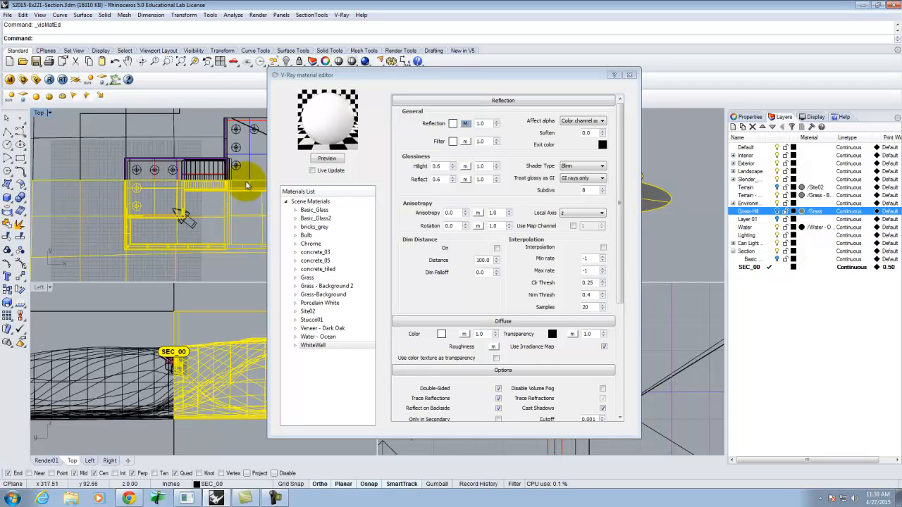
pyautogui.click(299, 202)
pyautogui.rightClick(314, 203)
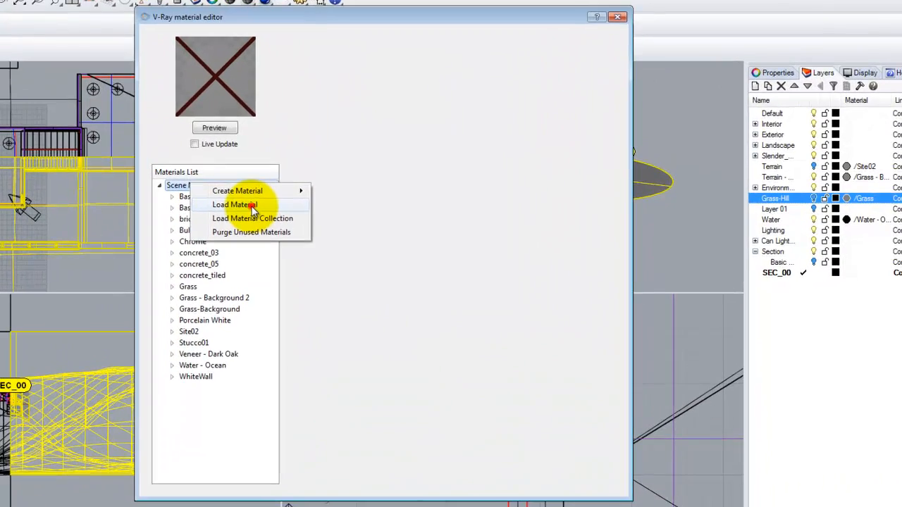
pyautogui.click(251, 209)
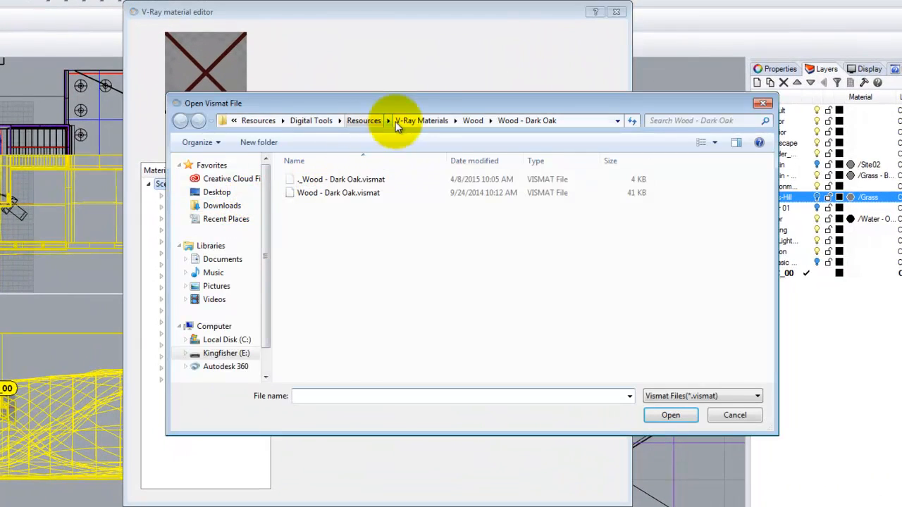
pyautogui.click(428, 125)
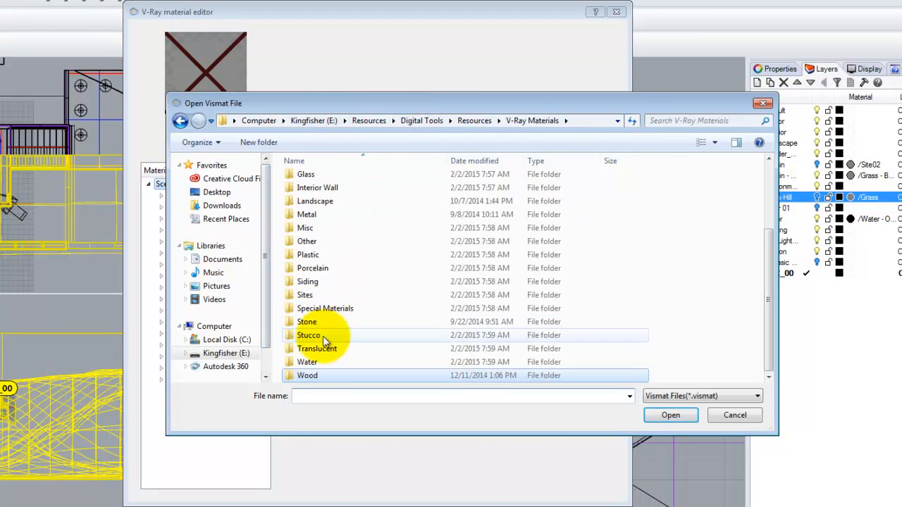
pyautogui.click(319, 310)
pyautogui.doubleClick(316, 309)
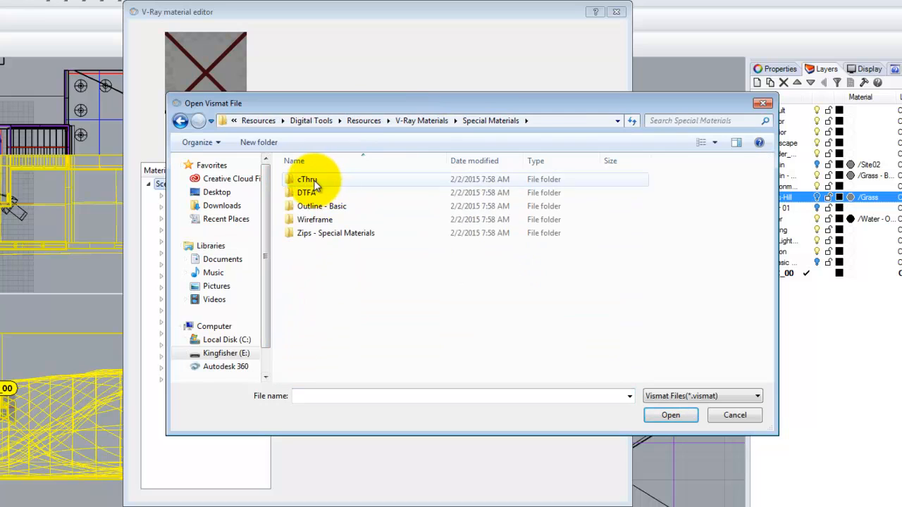
pyautogui.doubleClick(310, 178)
pyautogui.doubleClick(311, 179)
pyautogui.click(331, 191)
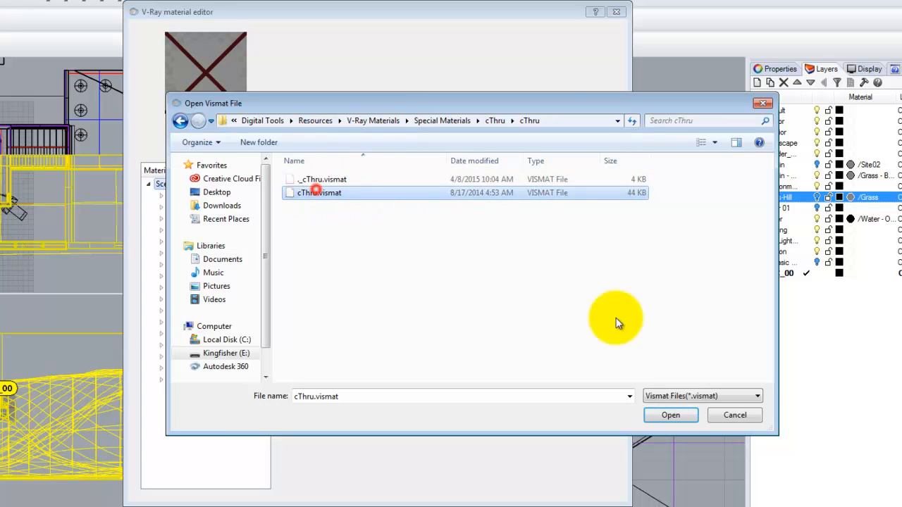
pyautogui.click(673, 415)
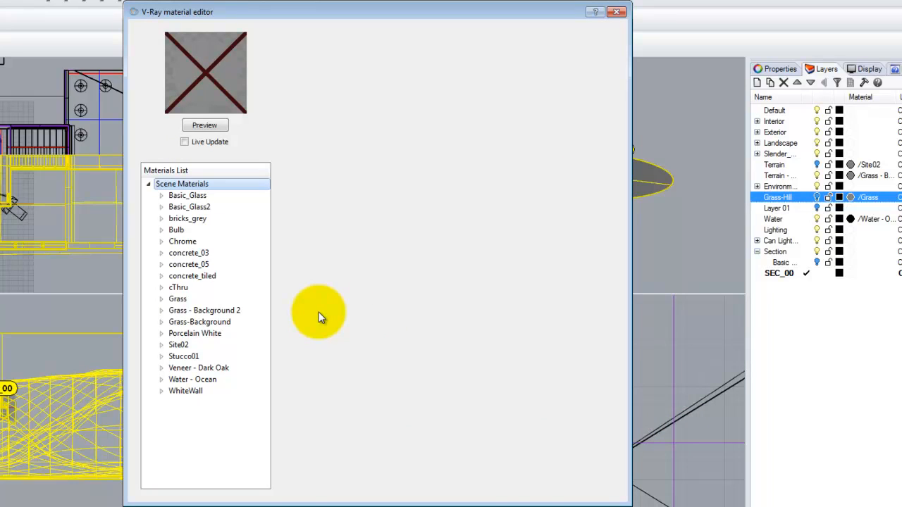
pyautogui.click(178, 289)
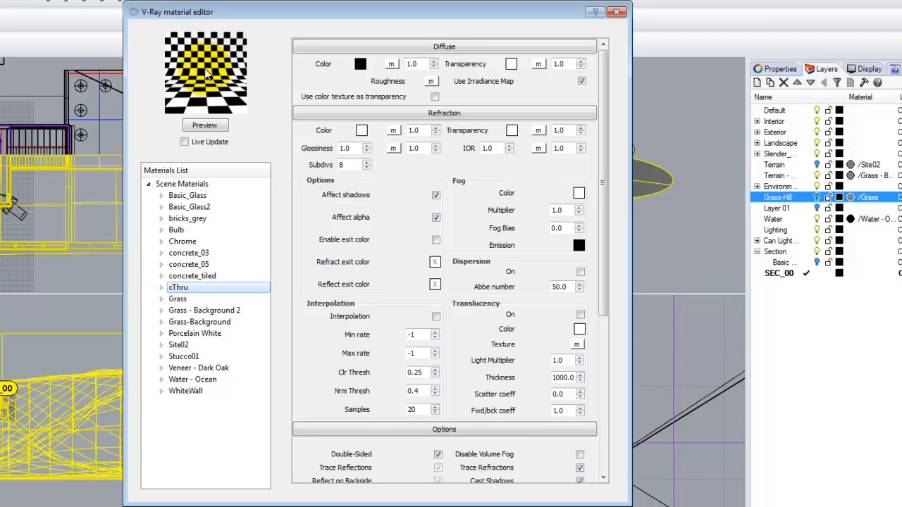
pyautogui.click(615, 13)
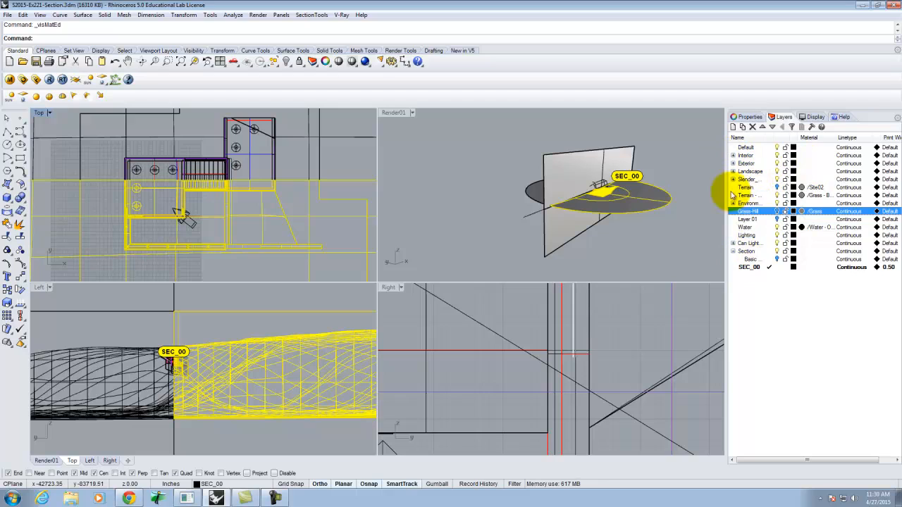
# Expand the Interior, Exterior, Landscape, Slender_Window01, Environment and Can Light layer groups and widen the layer list to show full names.
pyautogui.click(733, 155)
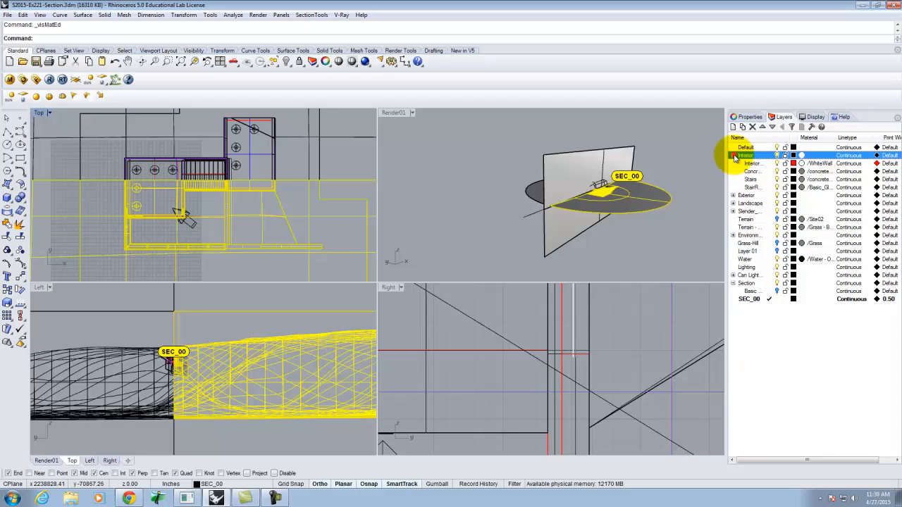
pyautogui.click(734, 196)
pyautogui.click(733, 227)
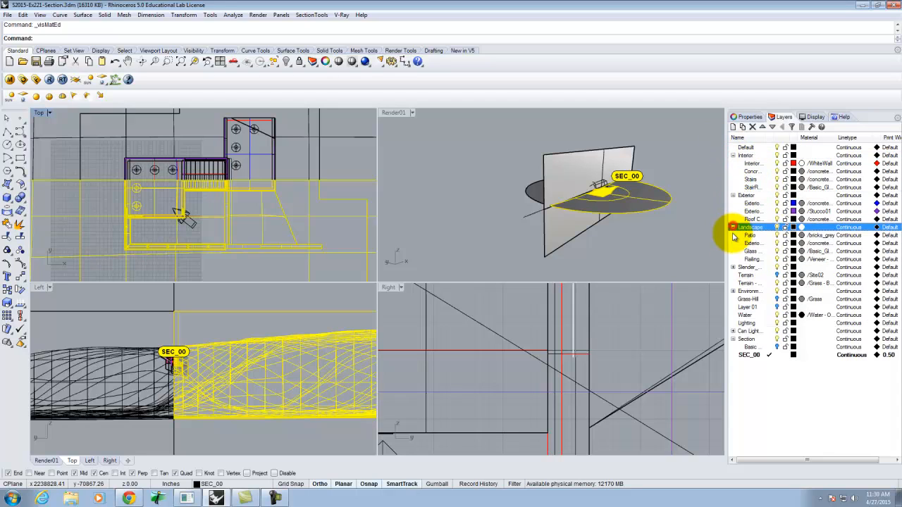
pyautogui.click(734, 268)
pyautogui.click(733, 331)
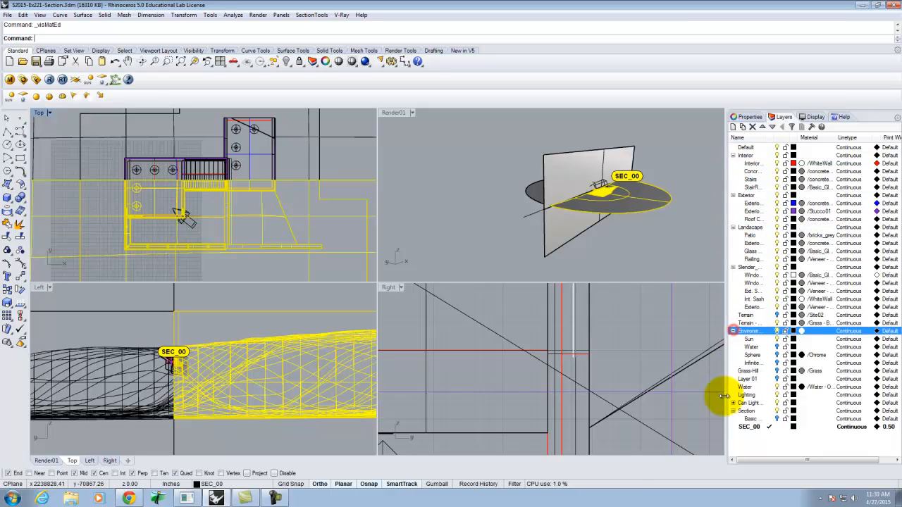
pyautogui.click(733, 403)
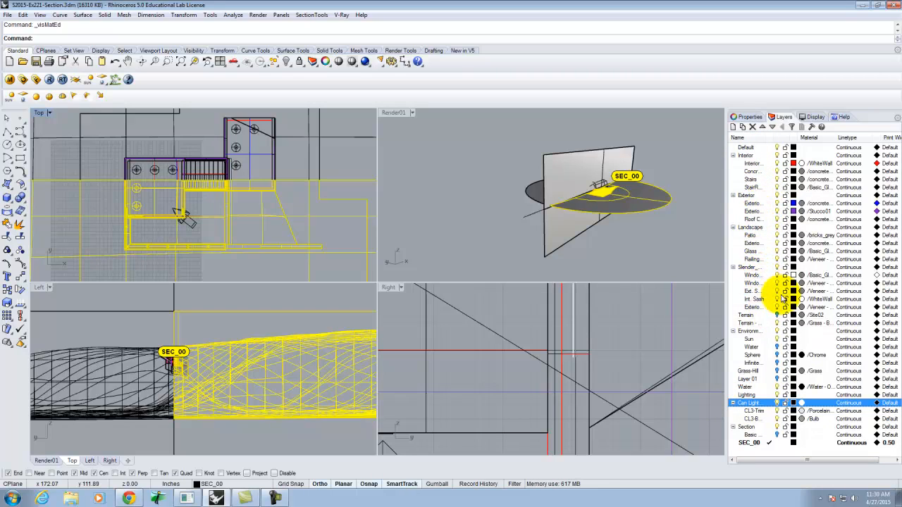
pyautogui.moveTo(727, 137); pyautogui.dragTo(775, 139)
# Turn off the Window Glass and Glass Railing layers to exclude the glass from the selected cut-away half.
pyautogui.click(701, 275)
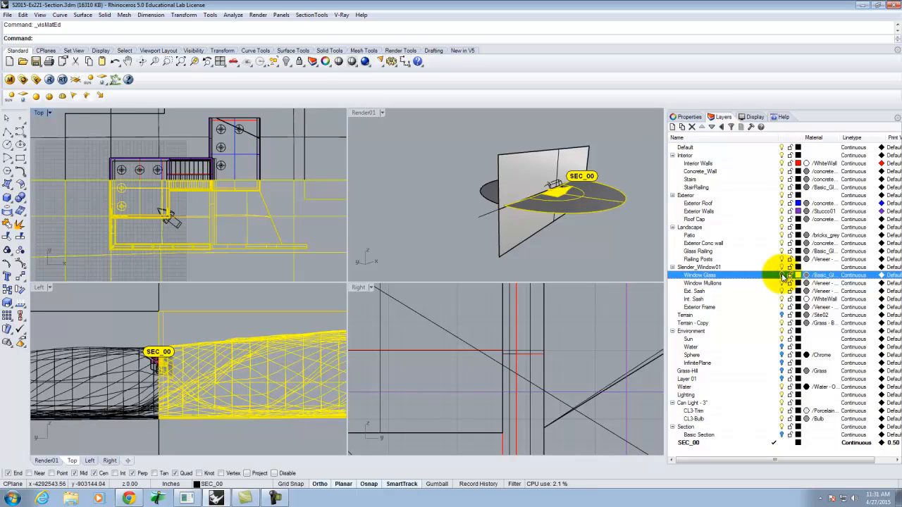
pyautogui.scroll(-5, 480, 323)
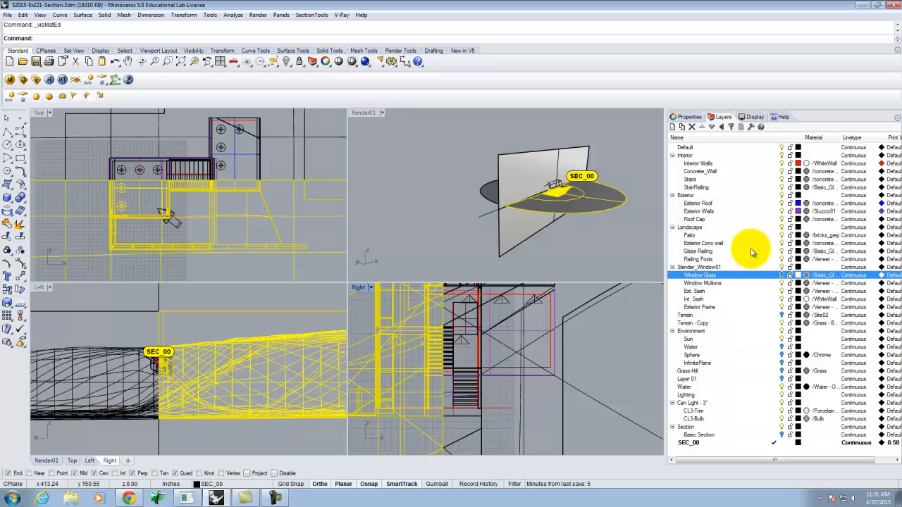
pyautogui.click(780, 251)
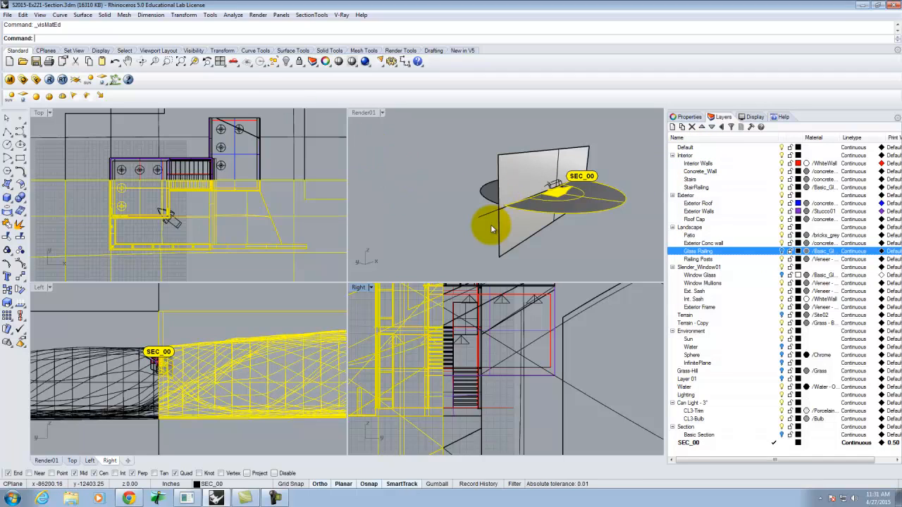
# Apply the cThru V-Ray material to the selected cut-away half of the model.
pyautogui.click(10, 79)
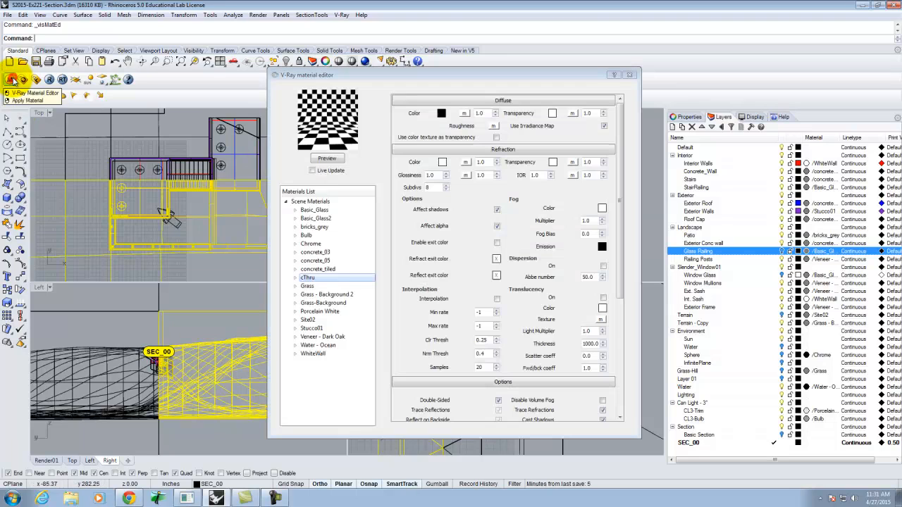
pyautogui.rightClick(311, 279)
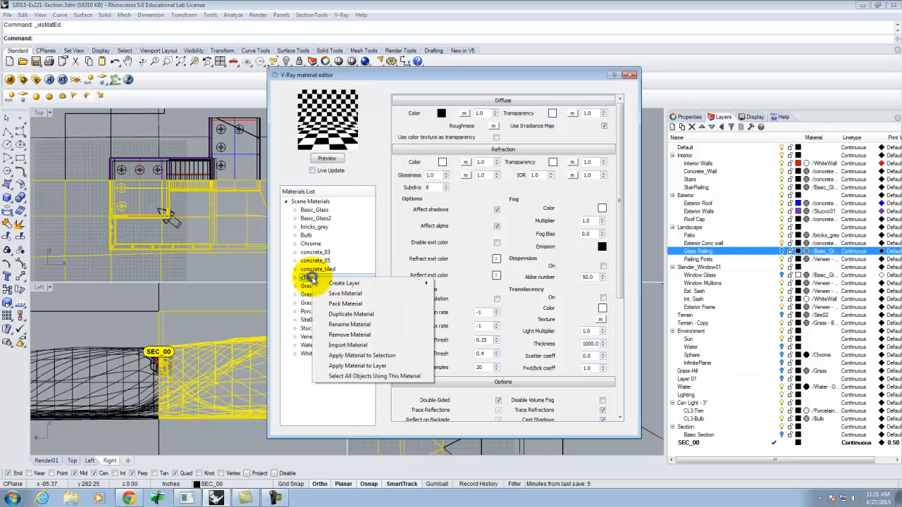
pyautogui.click(380, 356)
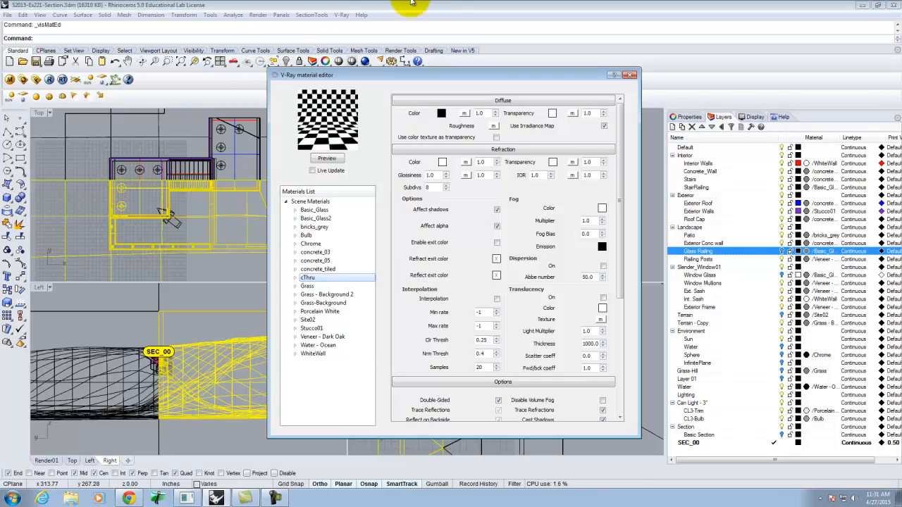
# Close the V-Ray material editor and show the enlarged Render01 view of the house in Rendered display mode.
pyautogui.click(632, 77)
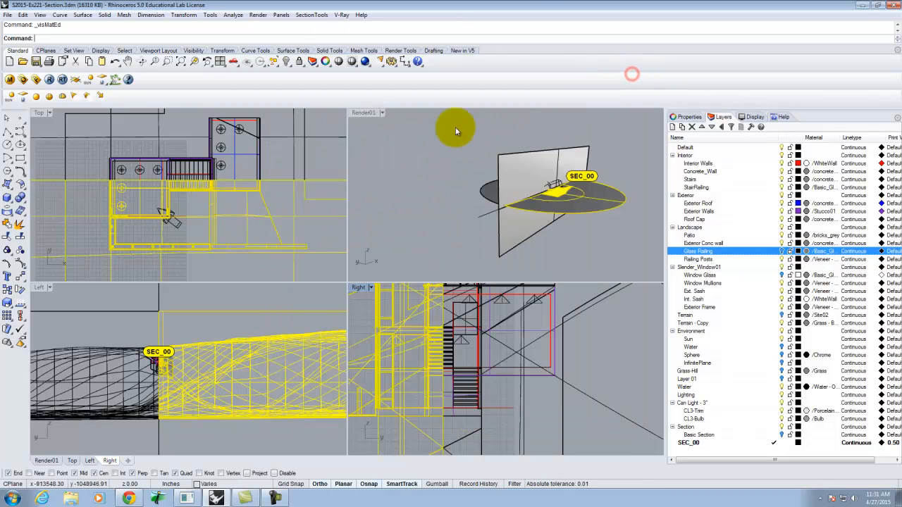
pyautogui.doubleClick(362, 110)
pyautogui.scroll(6, 443, 280)
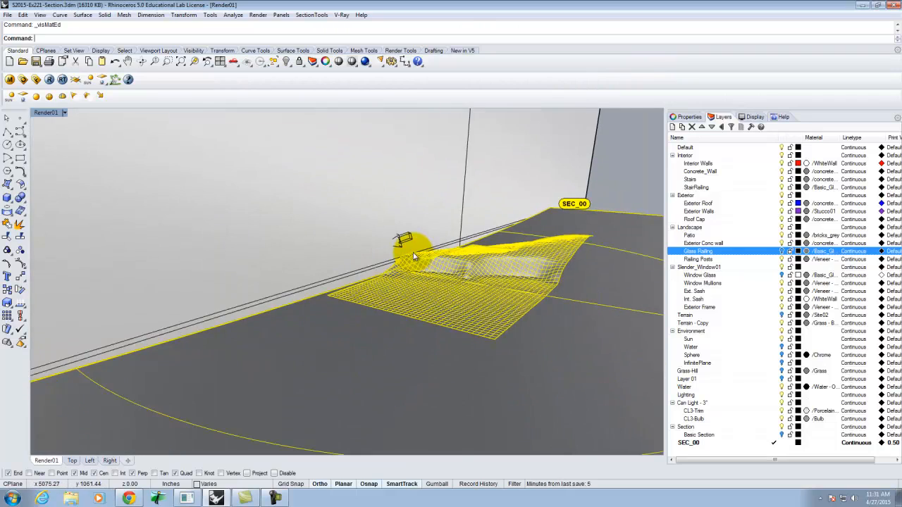
pyautogui.scroll(5, 414, 251)
pyautogui.scroll(4, 342, 280)
pyautogui.scroll(3, 403, 267)
pyautogui.scroll(3, 454, 259)
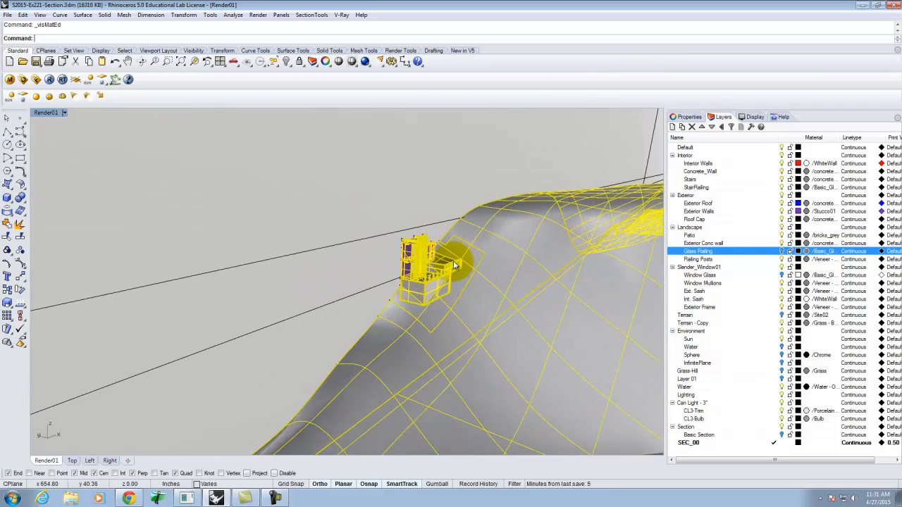
pyautogui.click(65, 112)
pyautogui.click(60, 158)
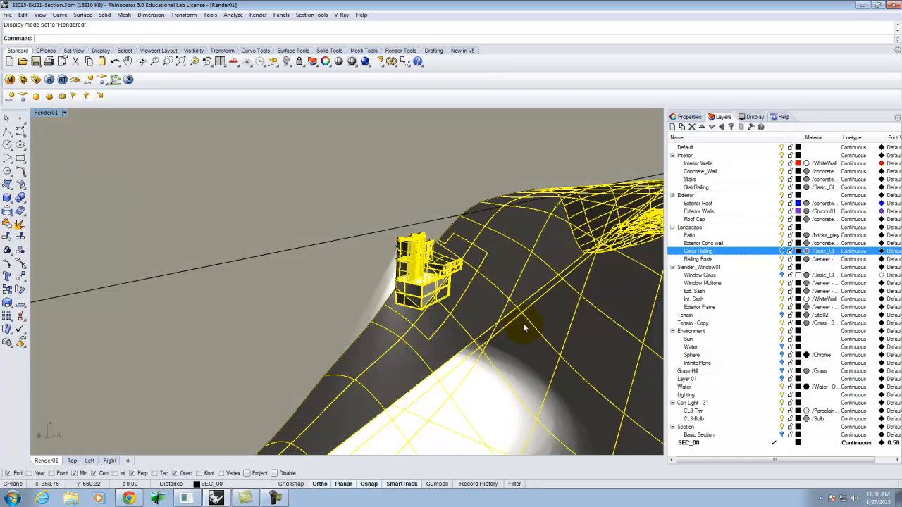
# Clear the selection and restore the four-viewport layout.
pyautogui.click(477, 301)
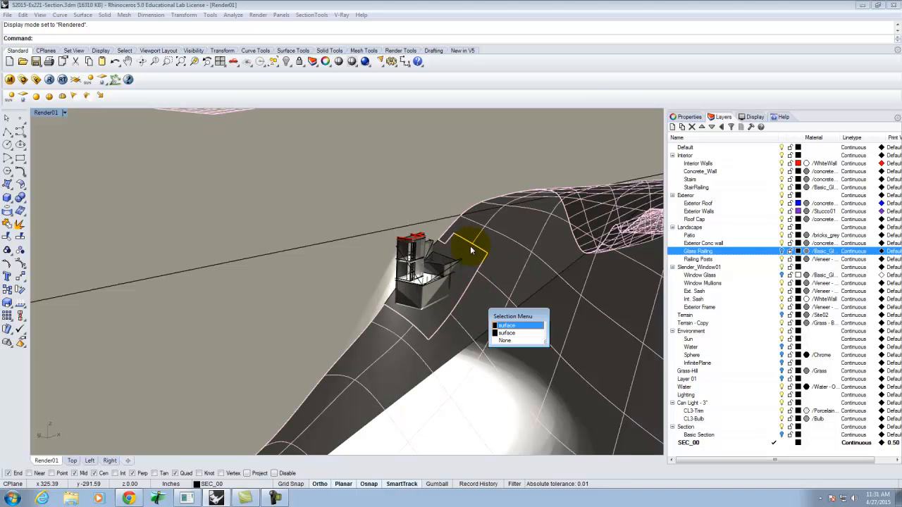
pyautogui.press('Escape')
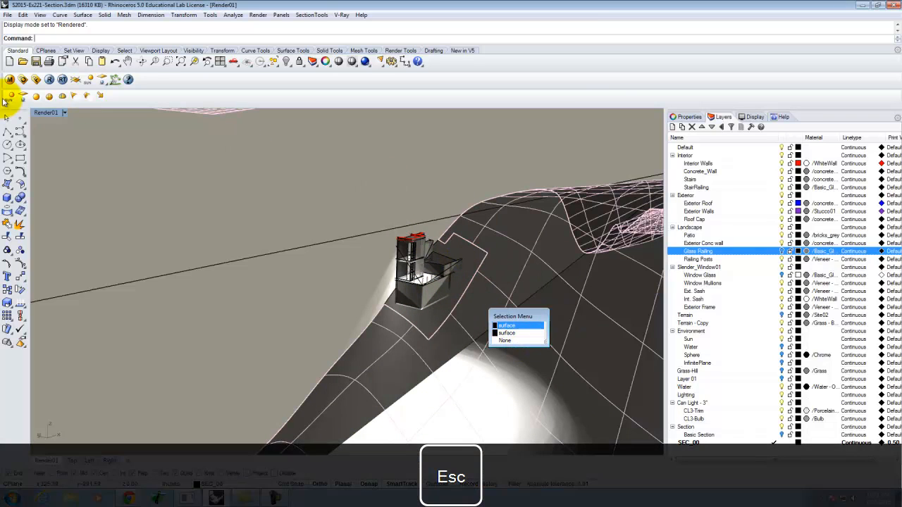
pyautogui.doubleClick(47, 115)
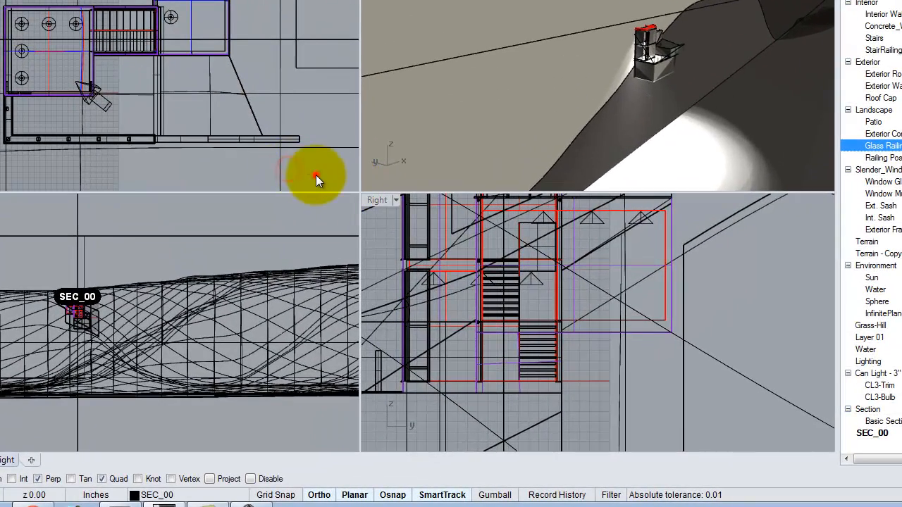
# Turn on the Glass Railing and Window Glass layers and select all objects on both layers.
pyautogui.moveTo(182, 106); pyautogui.dragTo(291, 176)
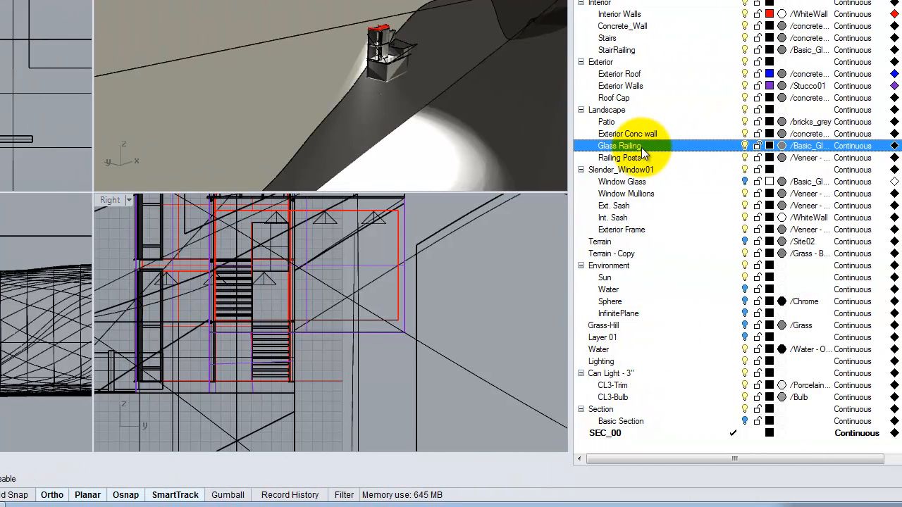
pyautogui.rightClick(891, 146)
pyautogui.click(668, 366)
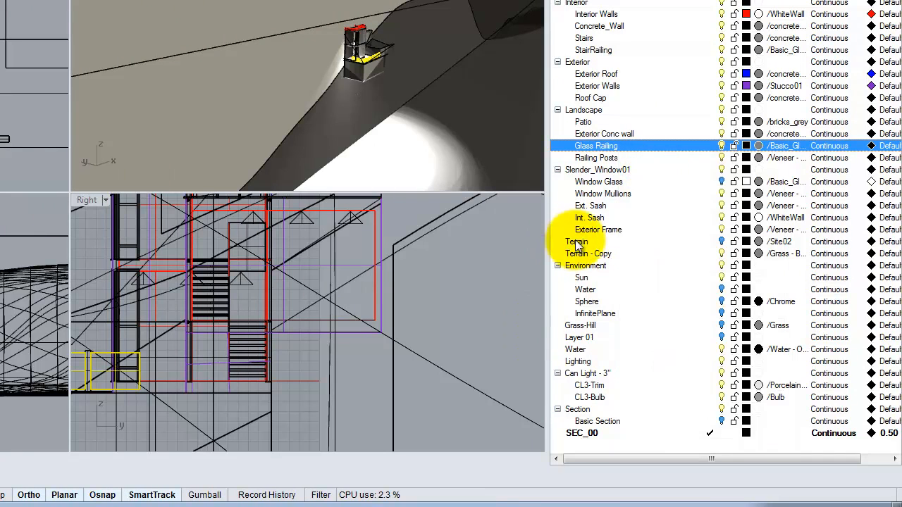
pyautogui.click(721, 181)
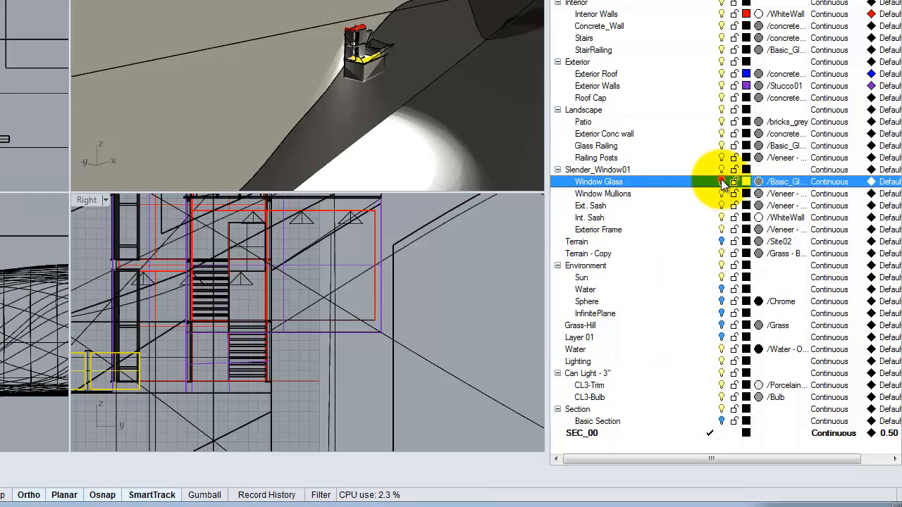
pyautogui.rightClick(619, 182)
pyautogui.click(664, 403)
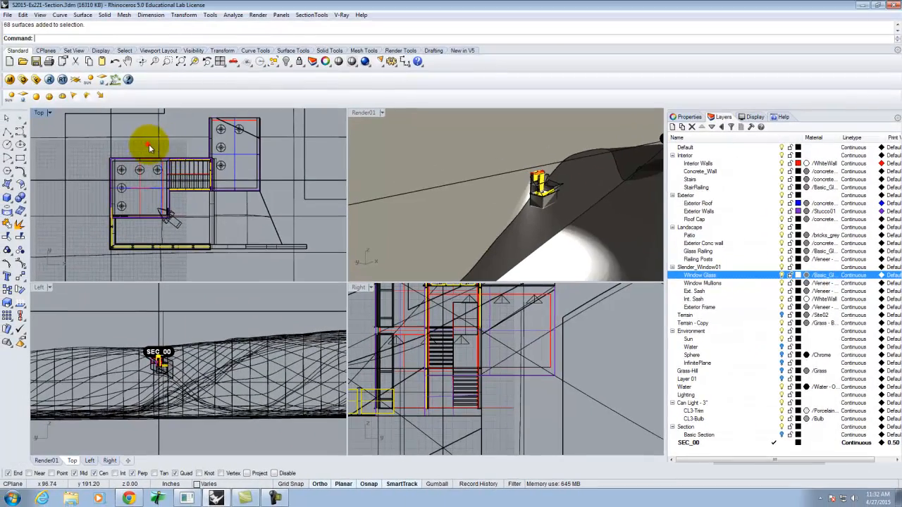
# Remove the glass surfaces on the kept side of the section line from the selection in the Top view.
pyautogui.moveTo(148, 146); pyautogui.dragTo(236, 181)
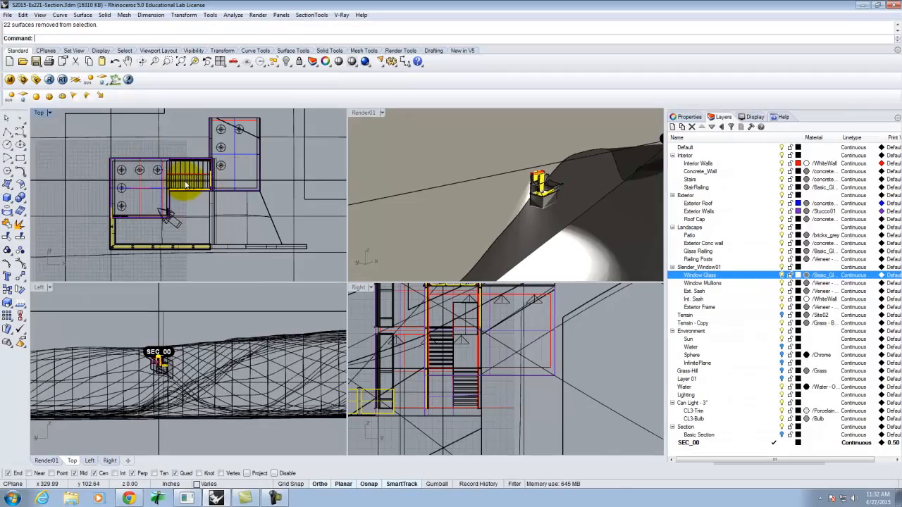
pyautogui.scroll(11, 199, 188)
pyautogui.scroll(2, 232, 143)
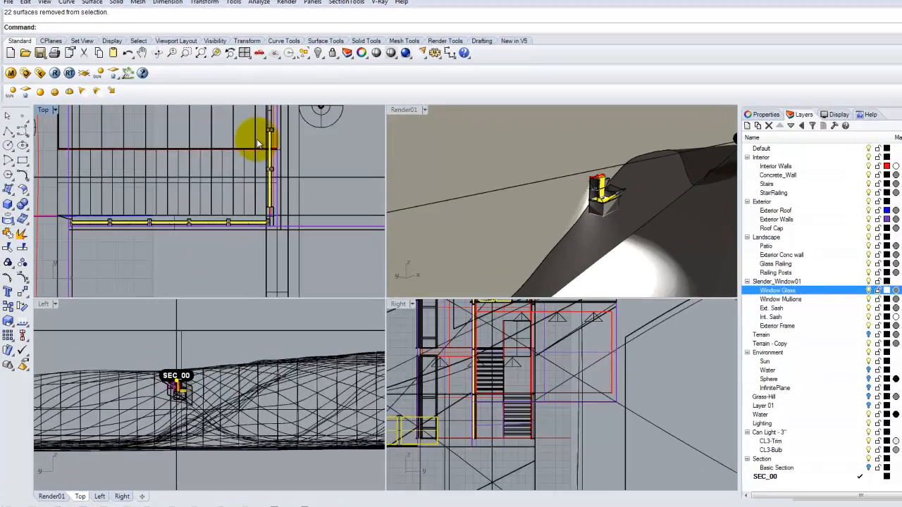
pyautogui.moveTo(259, 119); pyautogui.dragTo(305, 175)
pyautogui.moveTo(413, 195); pyautogui.dragTo(414, 193)
pyautogui.scroll(-6, 436, 181)
pyautogui.scroll(-2, 436, 185)
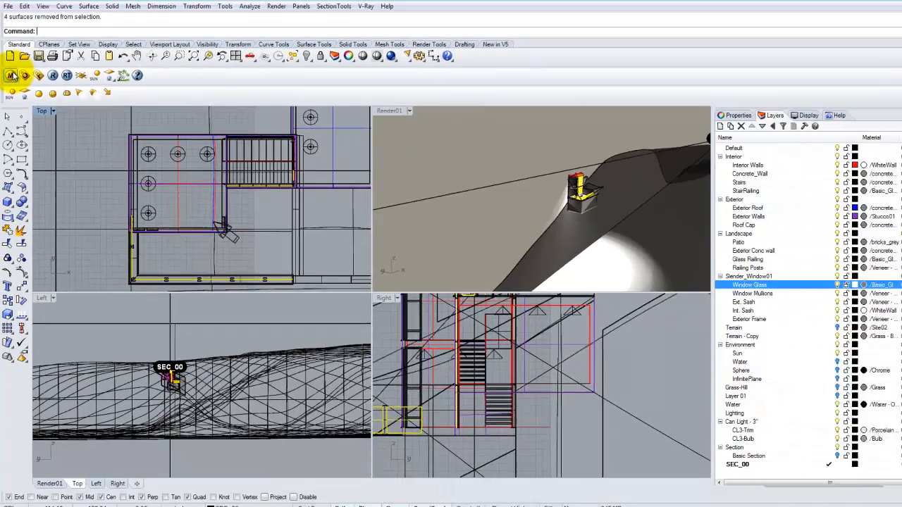
# Create a new Standard V-Ray material in the scene materials and rename it Transparent.
pyautogui.click(11, 75)
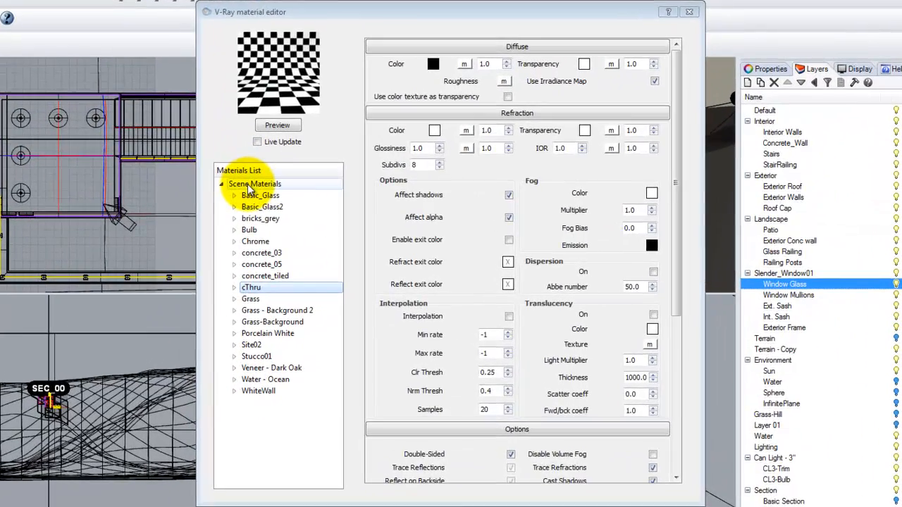
pyautogui.rightClick(280, 190)
pyautogui.moveTo(296, 196)
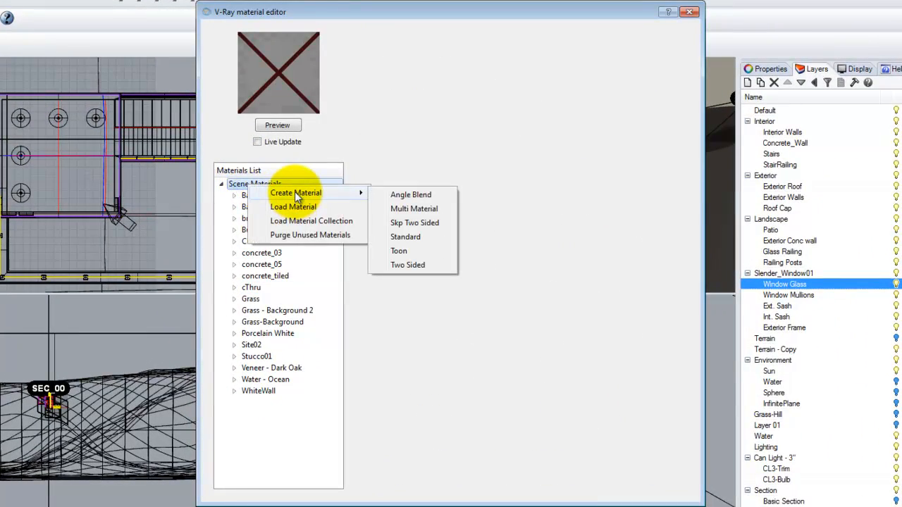
pyautogui.click(406, 238)
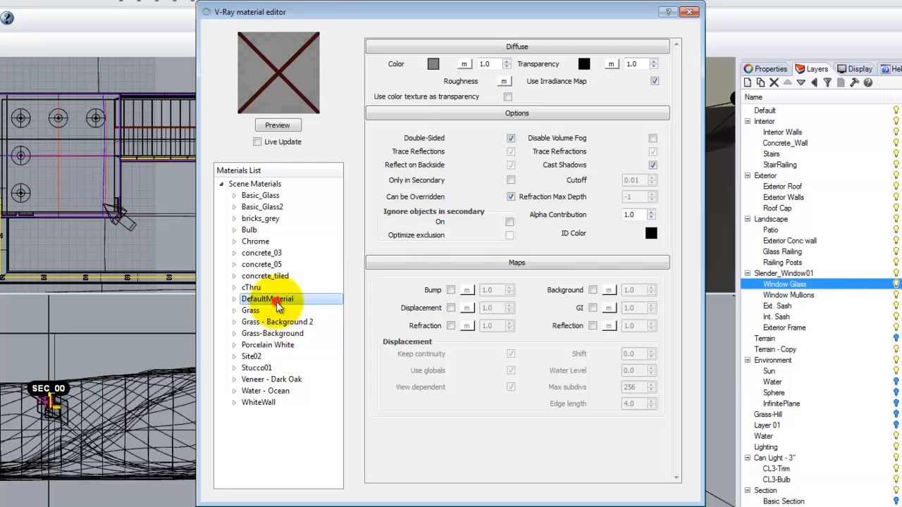
pyautogui.doubleClick(275, 301)
pyautogui.write('Transparent')
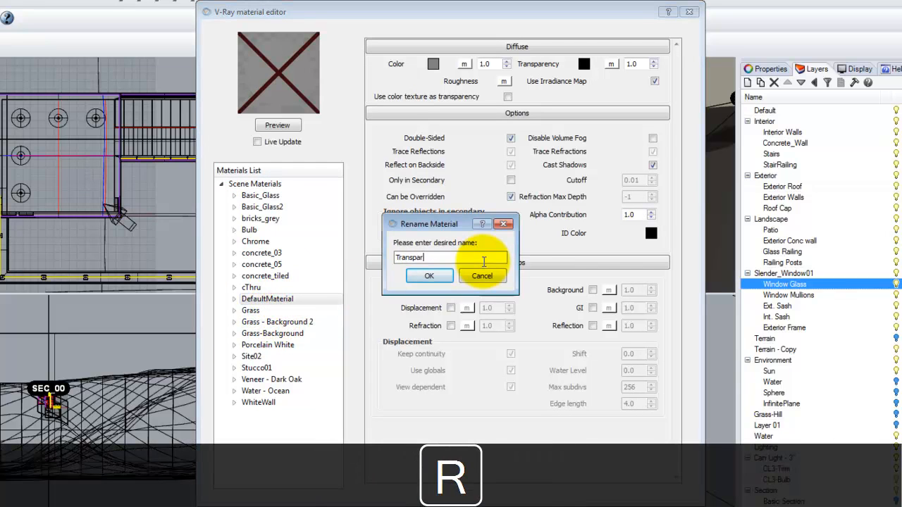
pyautogui.click(425, 276)
# Set the Transparent material's diffuse transparency color to White and update its preview.
pyautogui.click(277, 125)
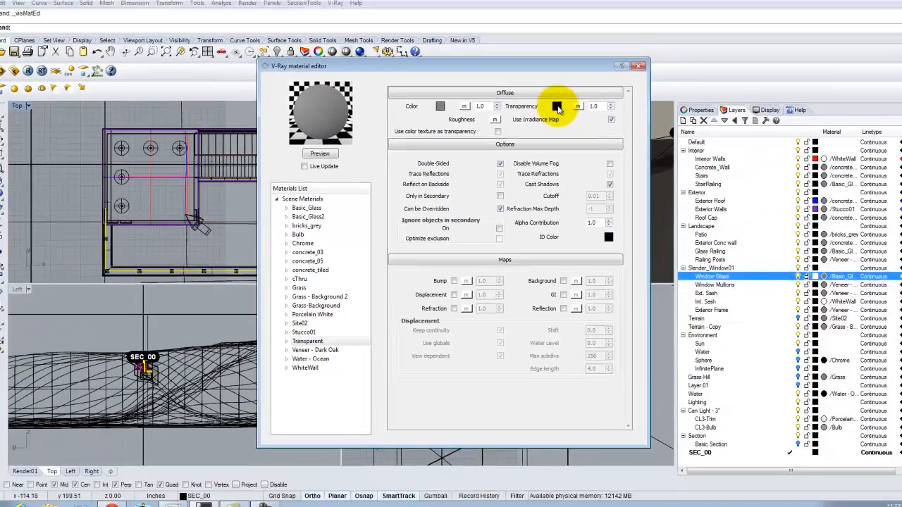
pyautogui.click(579, 71)
pyautogui.click(300, 124)
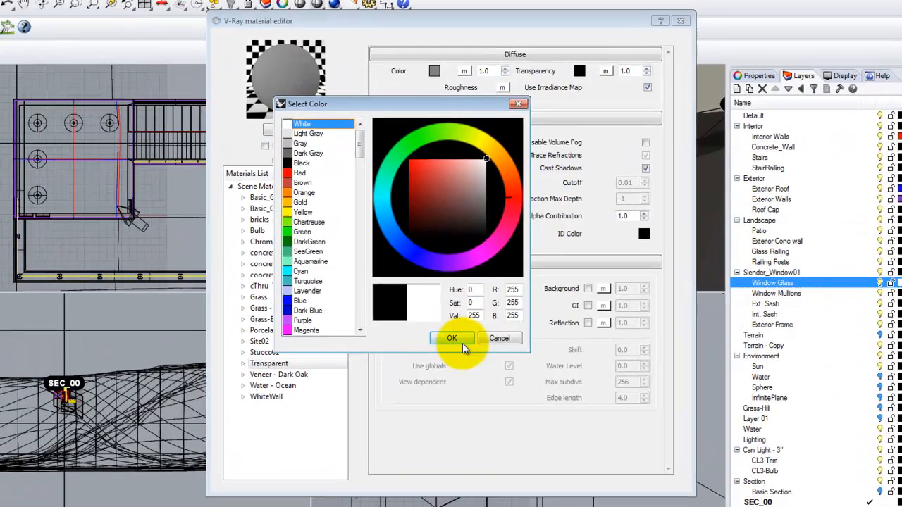
pyautogui.click(453, 321)
pyautogui.click(319, 147)
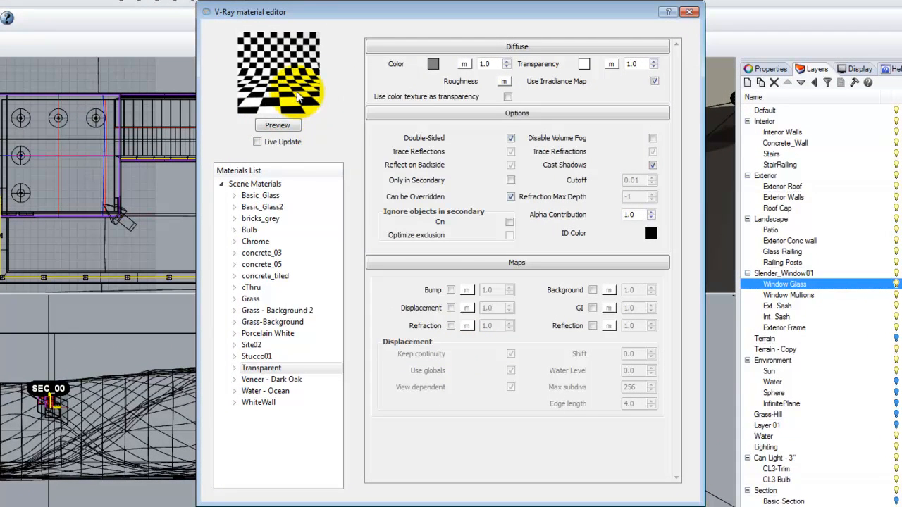
# Apply the Transparent material to the selected glass surfaces and close the material editor.
pyautogui.click(271, 369)
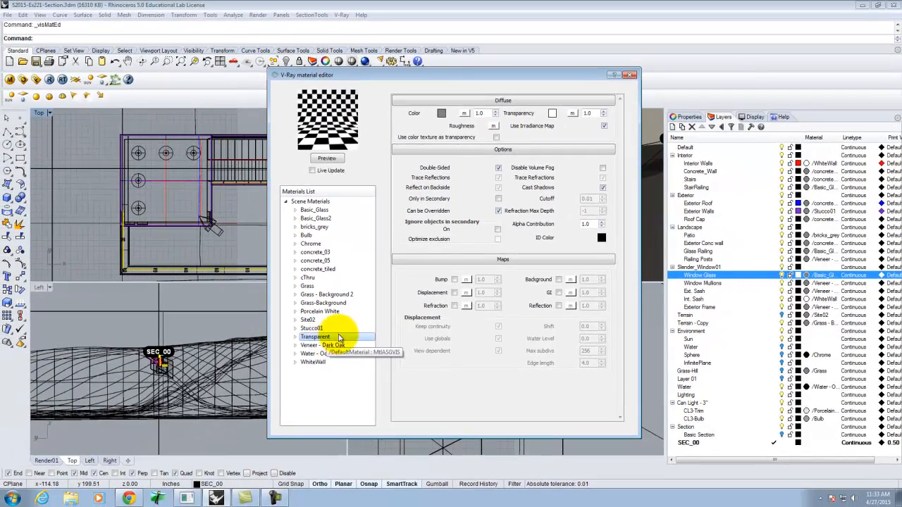
pyautogui.rightClick(315, 339)
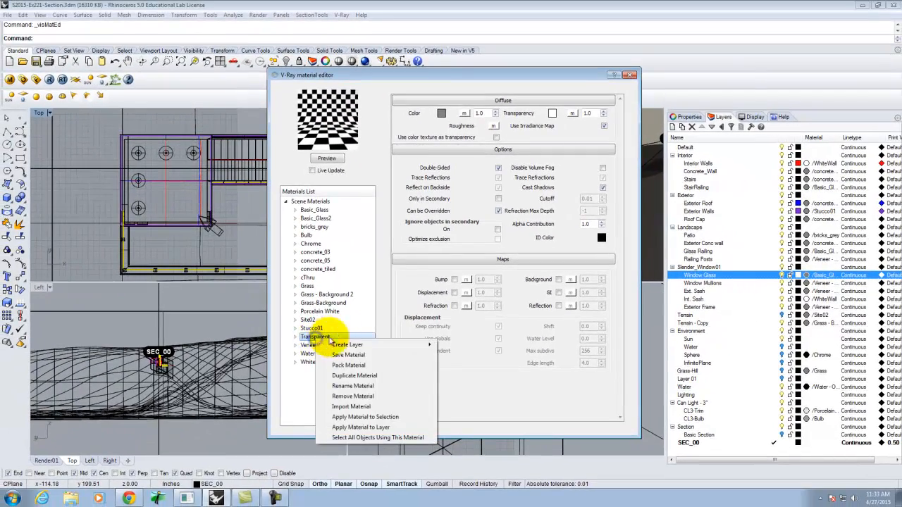
pyautogui.click(363, 416)
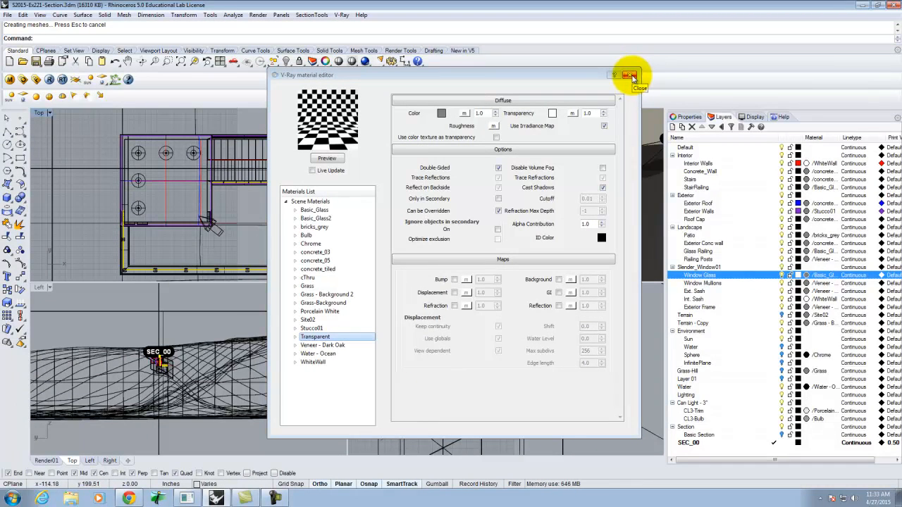
pyautogui.click(631, 75)
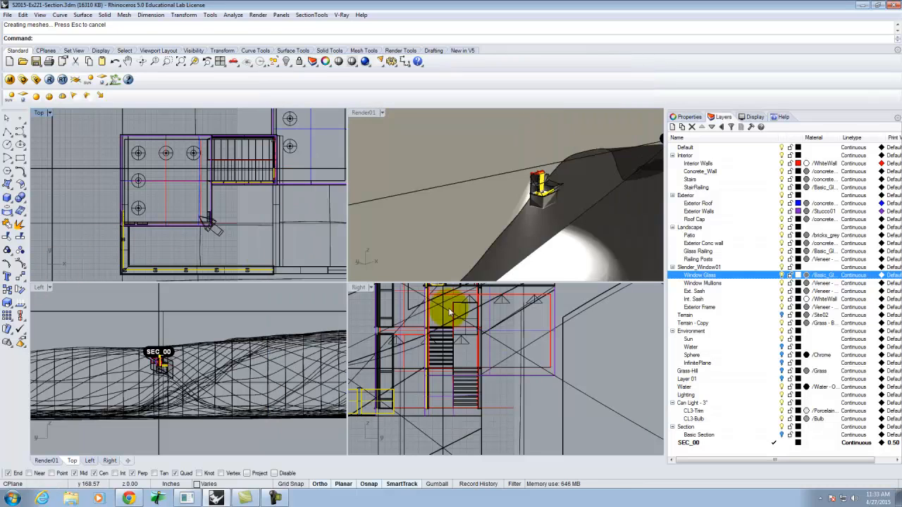
# Replace the selection with the upper window block in the Right view plus the adjoining window blocks in the Top view.
pyautogui.scroll(5, 415, 345)
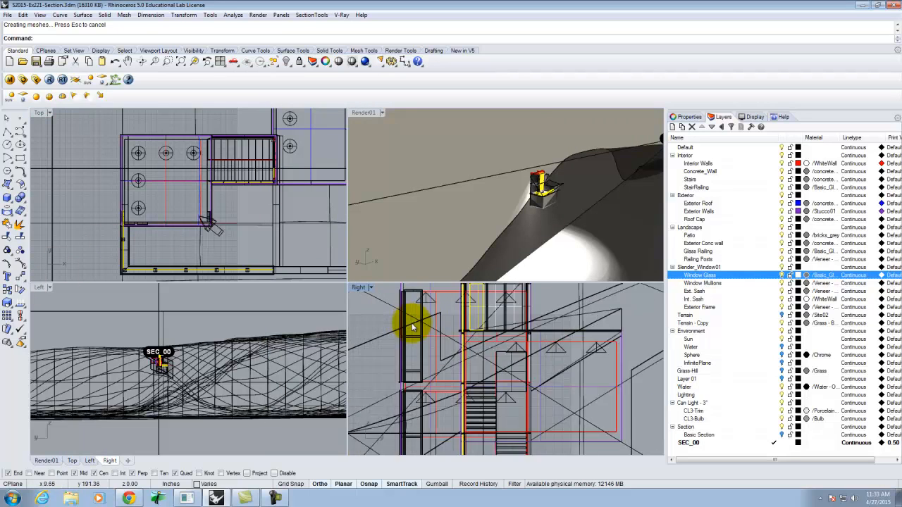
pyautogui.click(424, 350)
pyautogui.click(424, 350)
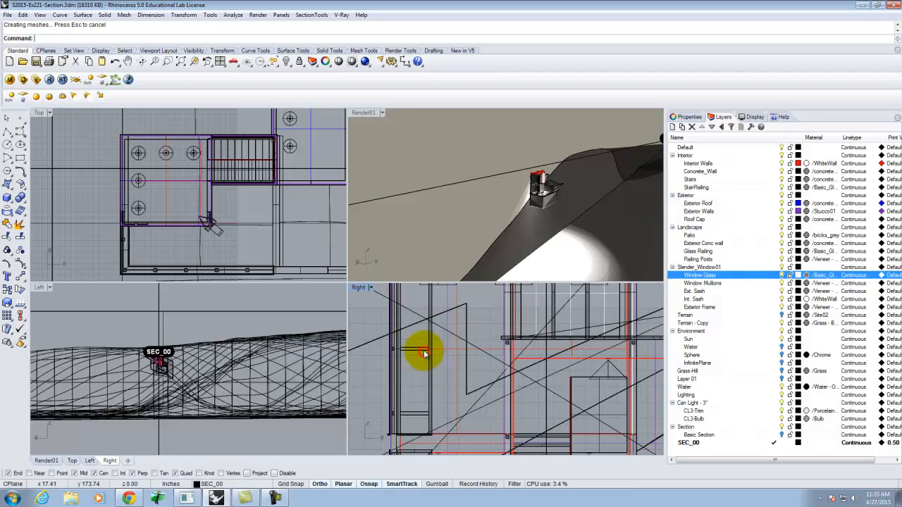
pyautogui.click(459, 378)
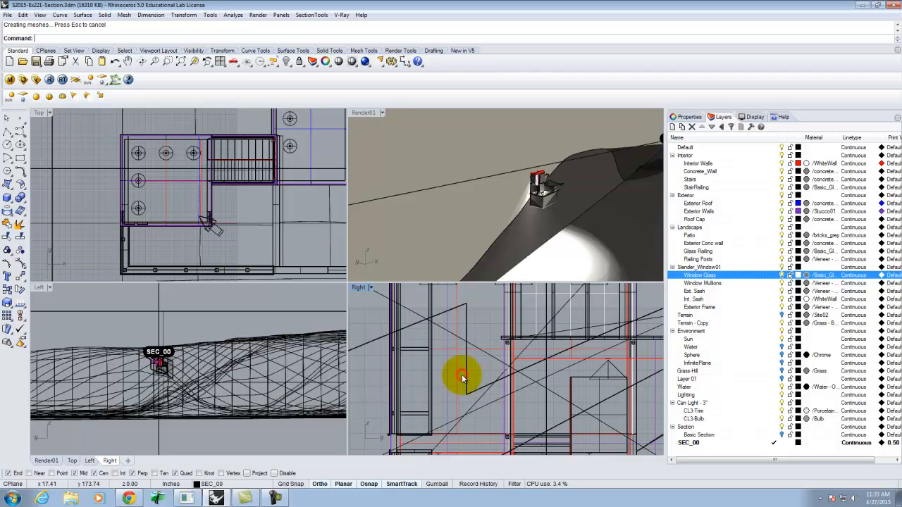
pyautogui.scroll(5, 112, 208)
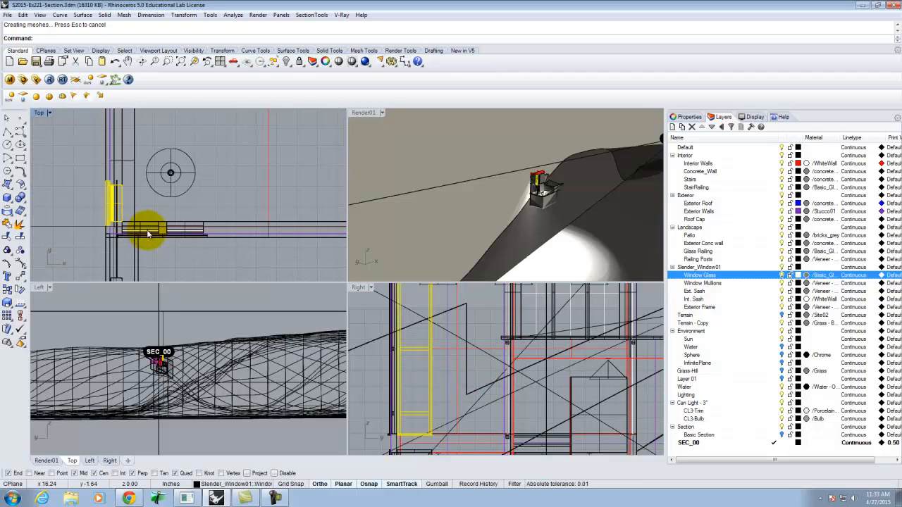
pyautogui.click(182, 231)
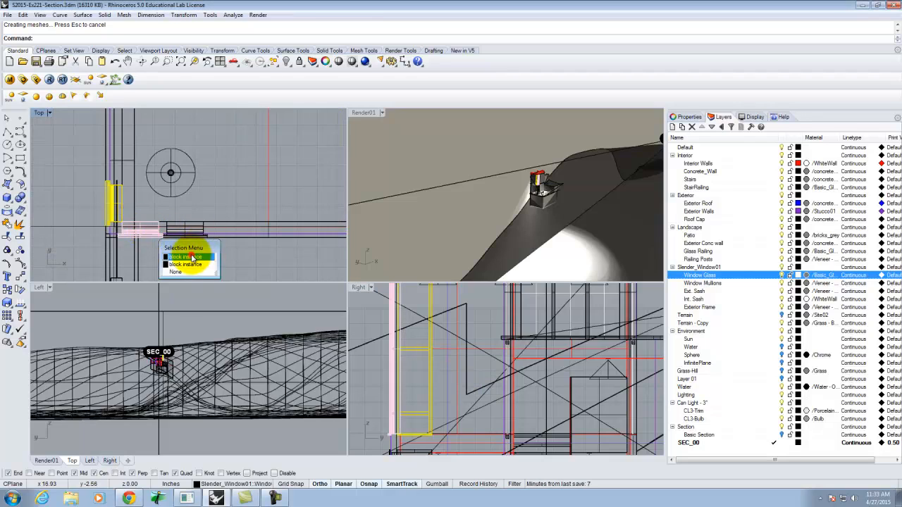
pyautogui.click(191, 256)
pyautogui.keyDown('shift'); pyautogui.click(184, 228); pyautogui.keyUp('shift')
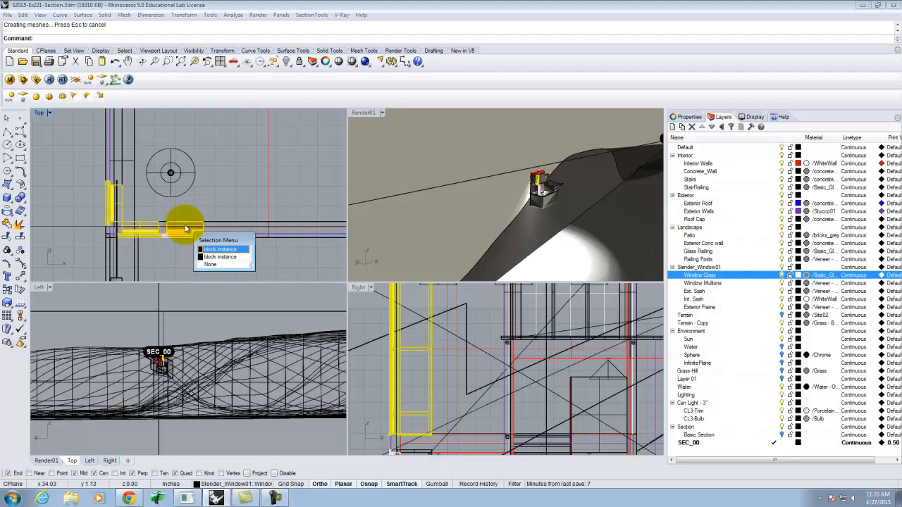
pyautogui.click(211, 246)
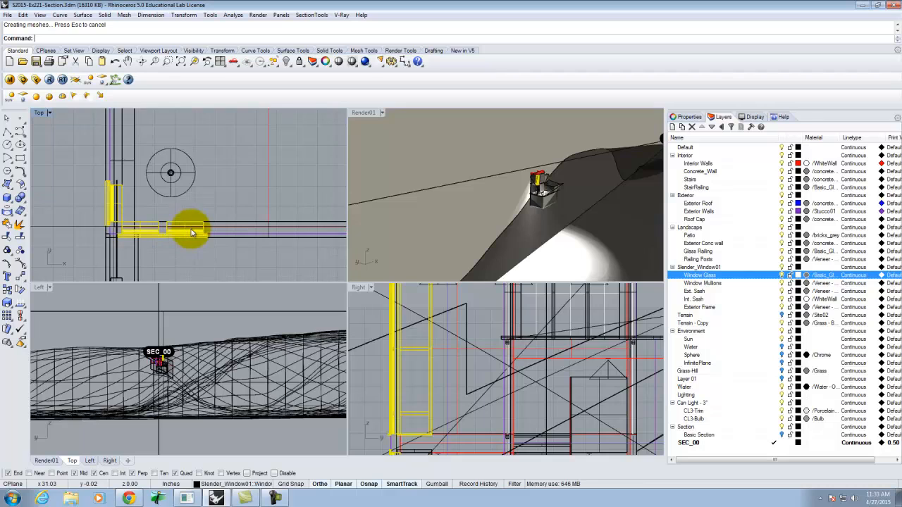
# Add the lower window block beneath the selected upper window to the selection in the Right view.
pyautogui.scroll(-3, 457, 384)
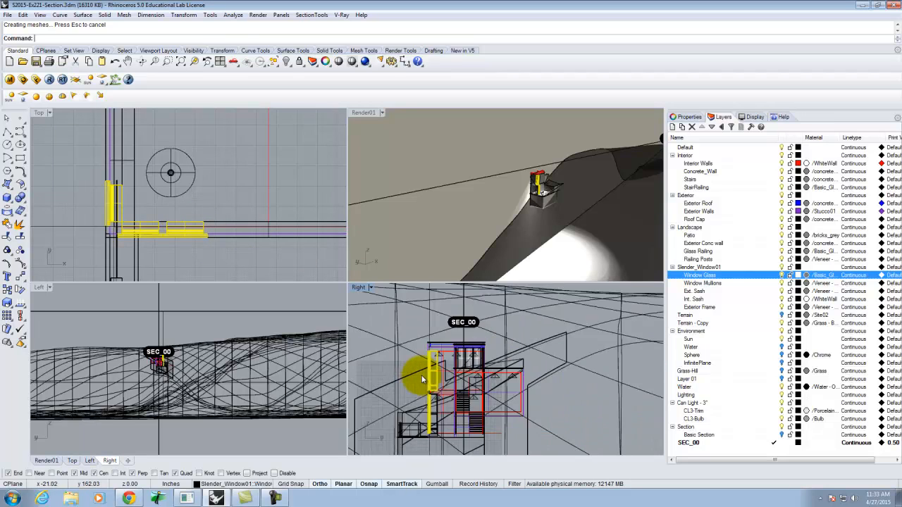
pyautogui.scroll(4, 444, 381)
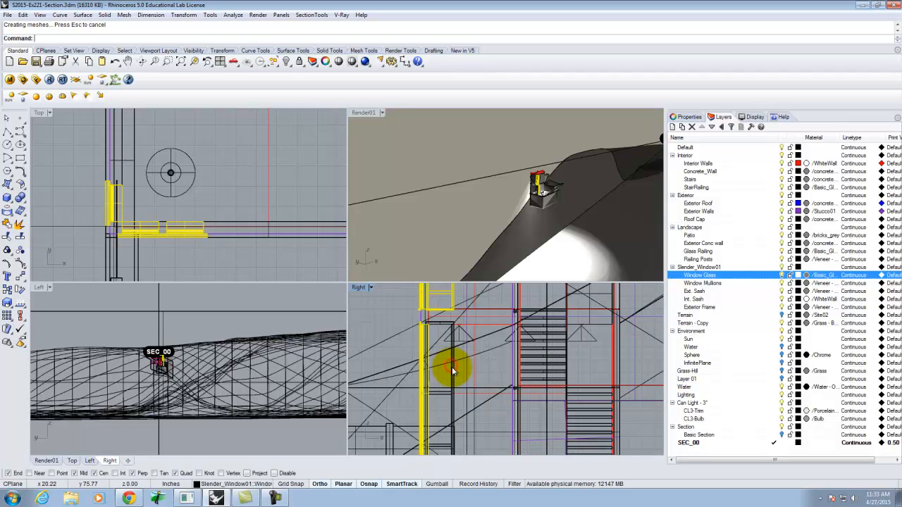
pyautogui.click(452, 371)
pyautogui.click(488, 406)
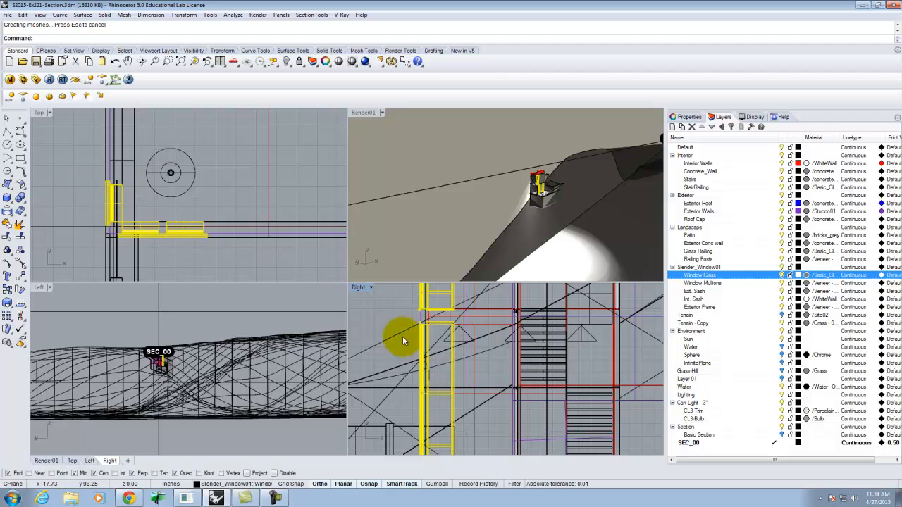
# Clear the window selection, then maximize the Render01 viewport and orbit to a closer view of the house.
pyautogui.scroll(5, 177, 353)
pyautogui.scroll(8, 196, 351)
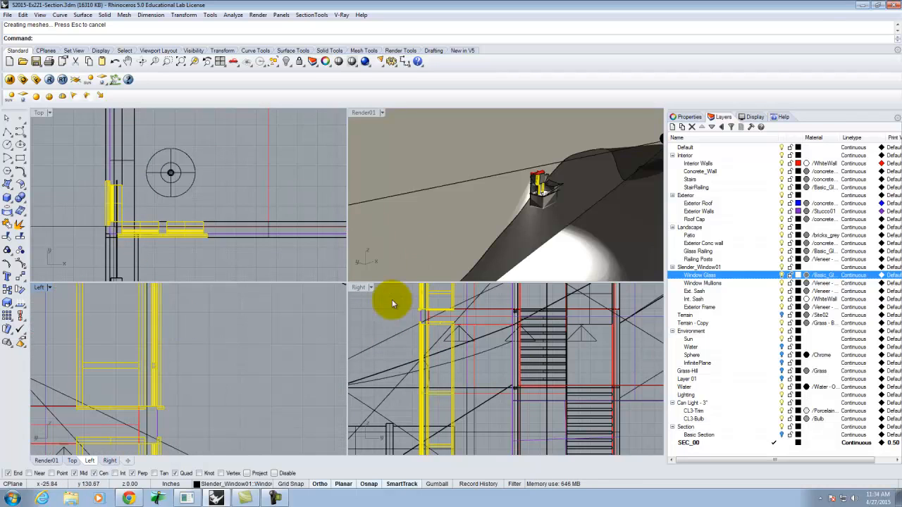
pyautogui.scroll(-2, 115, 165)
pyautogui.scroll(6, 433, 324)
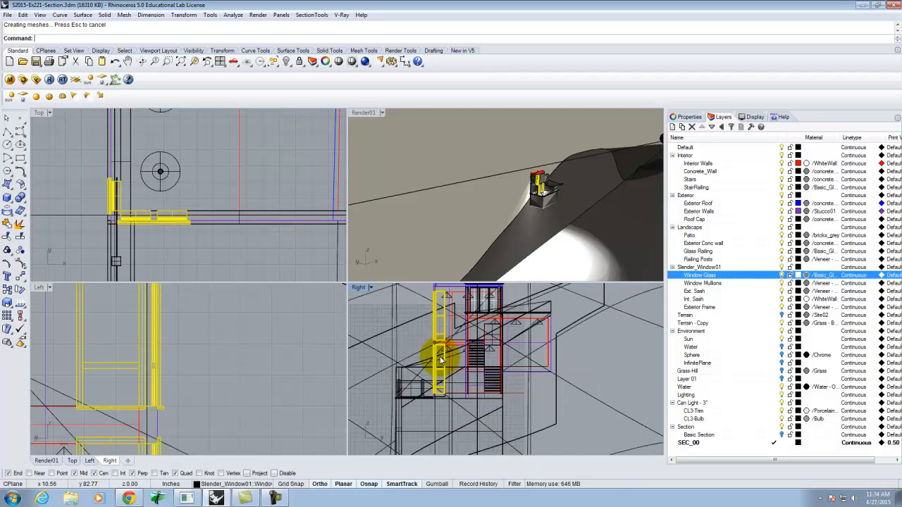
pyautogui.scroll(-6, 434, 323)
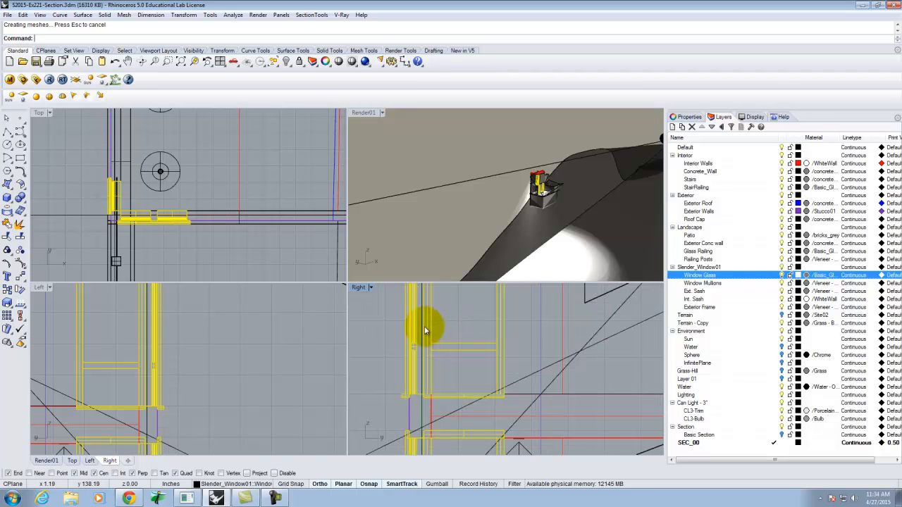
pyautogui.press('Escape')
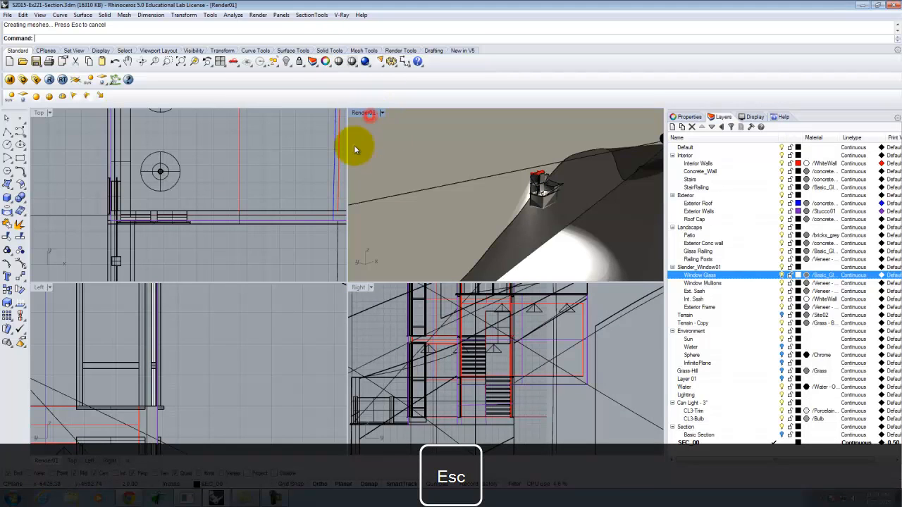
pyautogui.doubleClick(368, 114)
pyautogui.moveTo(509, 267); pyautogui.dragTo(346, 296, button='right')
pyautogui.scroll(4, 343, 291)
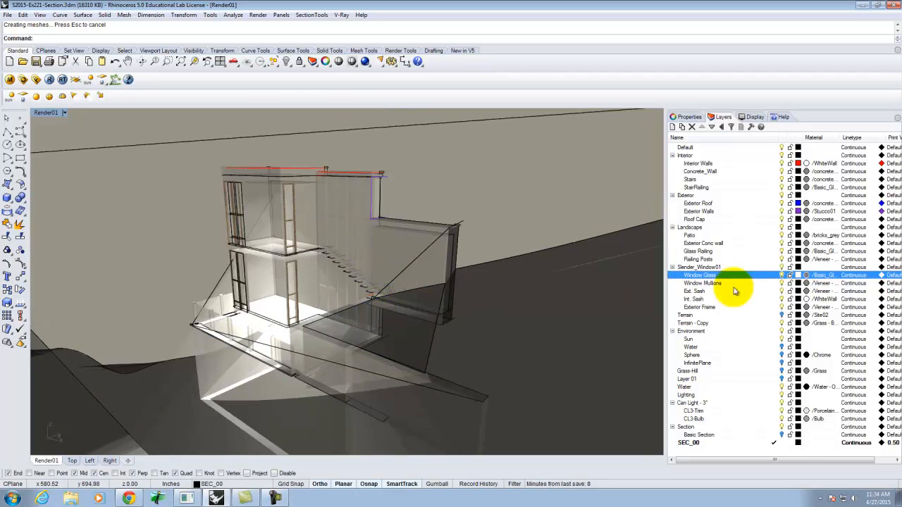
# Turn off the Section layer and set the Render01 viewport to Shaded display.
pyautogui.click(782, 427)
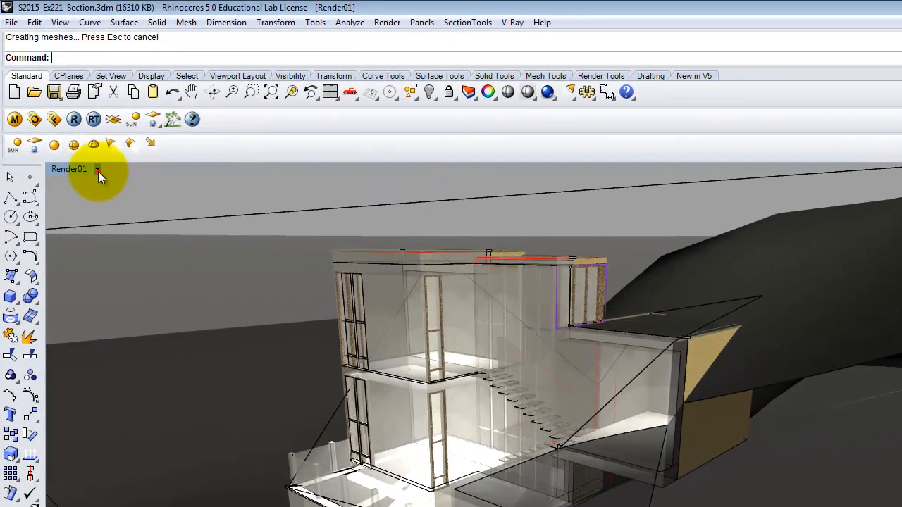
pyautogui.click(89, 158)
pyautogui.click(88, 204)
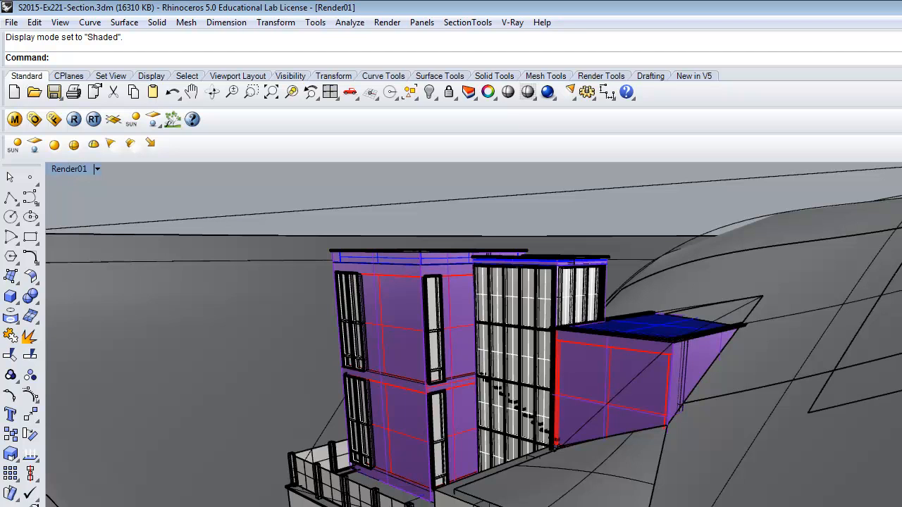
# Create a new V-Ray scene material and set its diffuse color to Black.
pyautogui.click(14, 119)
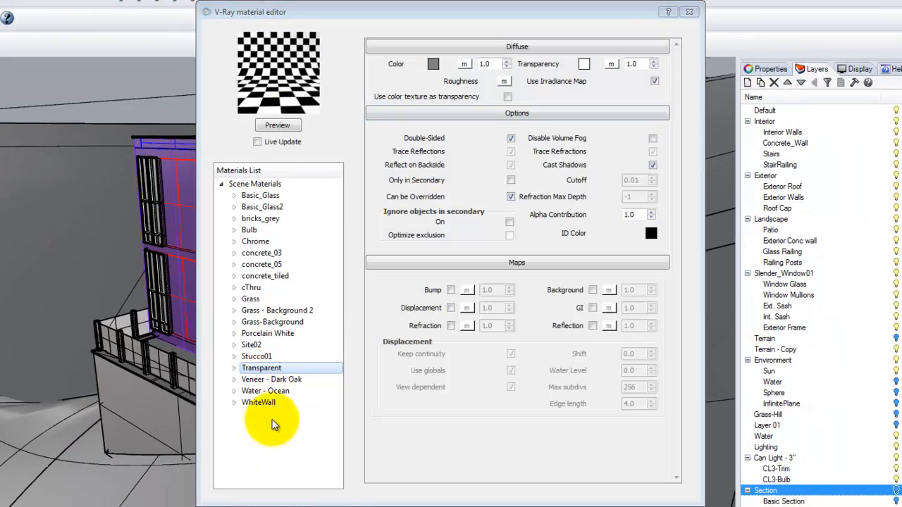
pyautogui.click(261, 184)
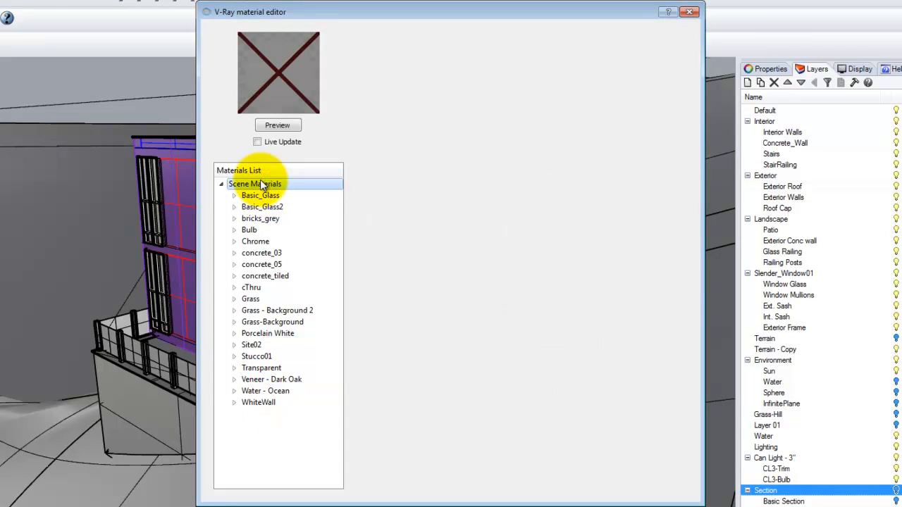
pyautogui.rightClick(262, 184)
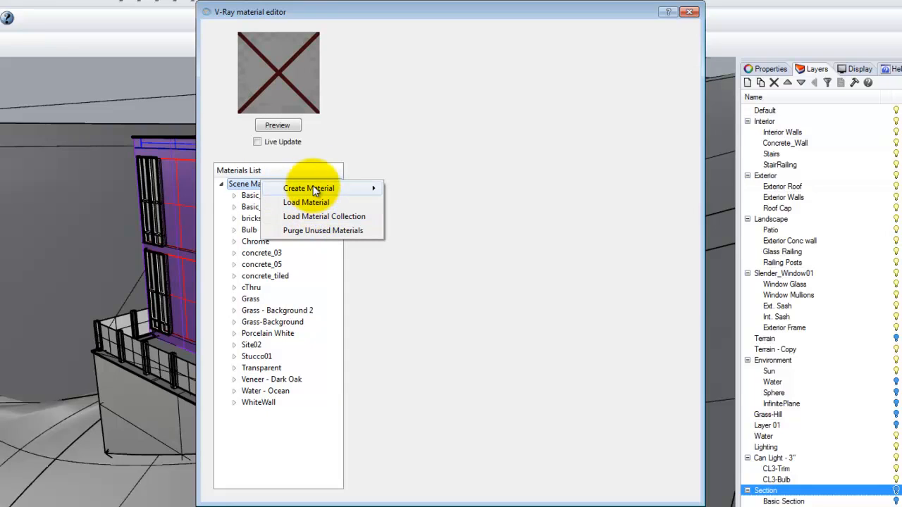
pyautogui.moveTo(345, 189)
pyautogui.click(416, 232)
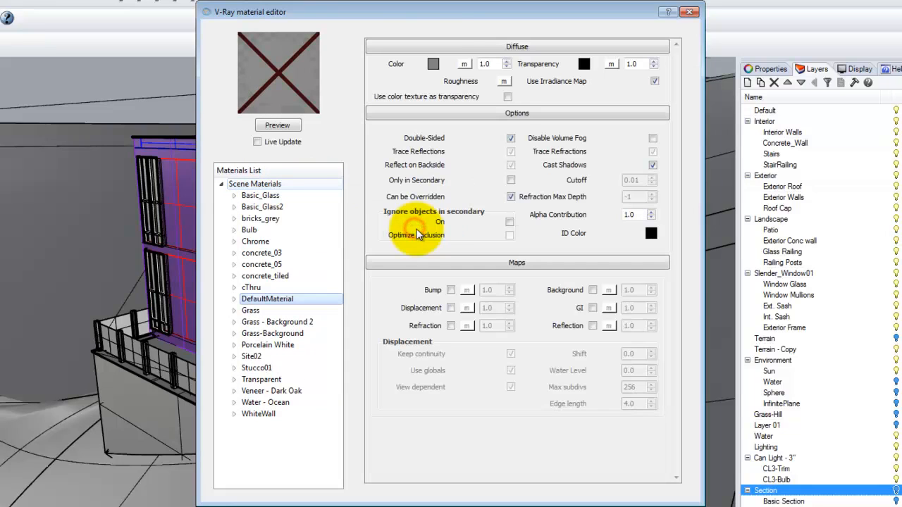
pyautogui.click(433, 64)
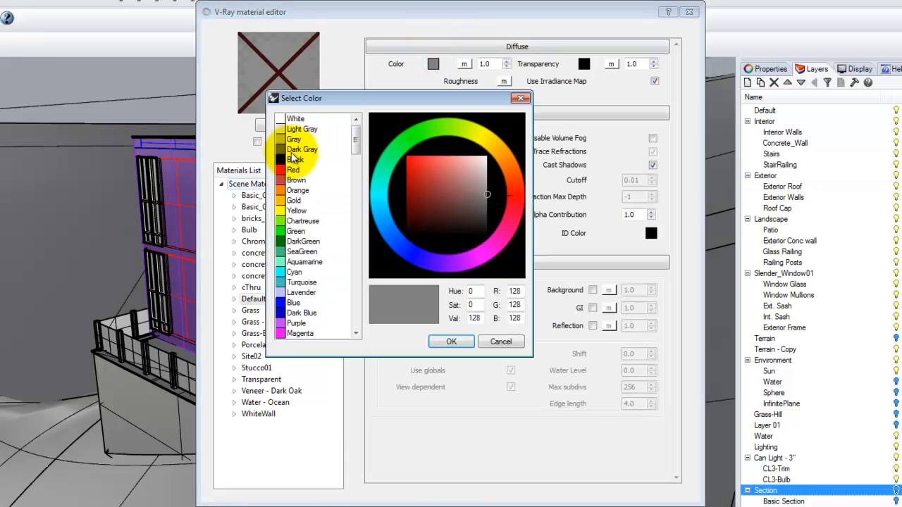
pyautogui.click(293, 160)
pyautogui.click(451, 341)
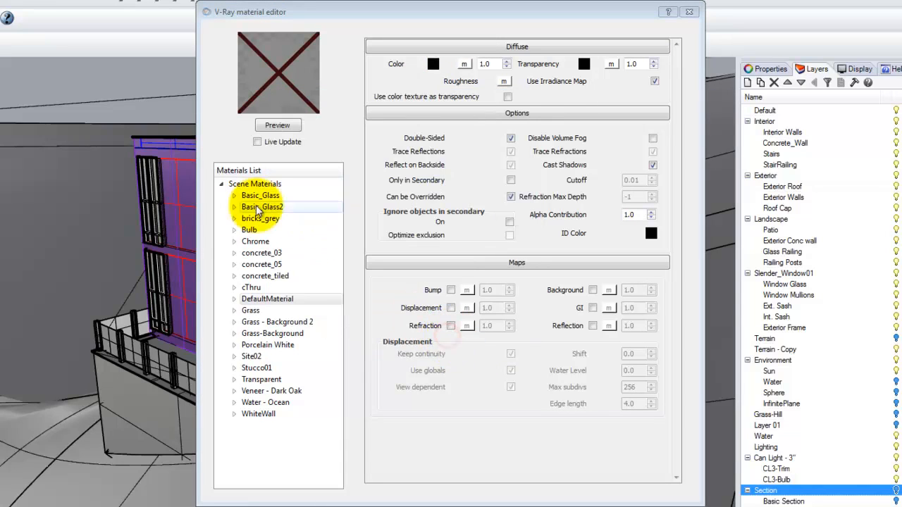
# Rename the new default V-Ray material as Black.
pyautogui.doubleClick(280, 300)
pyautogui.write('B')
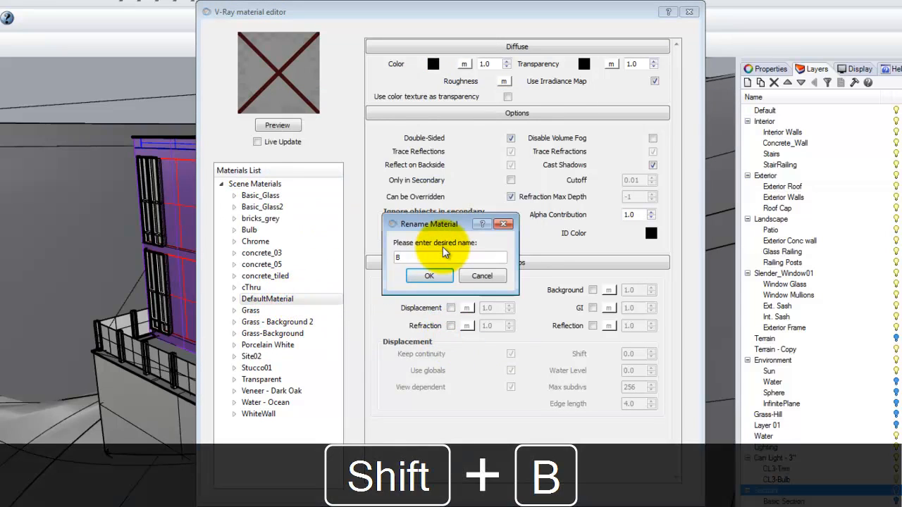
pyautogui.write('lack')
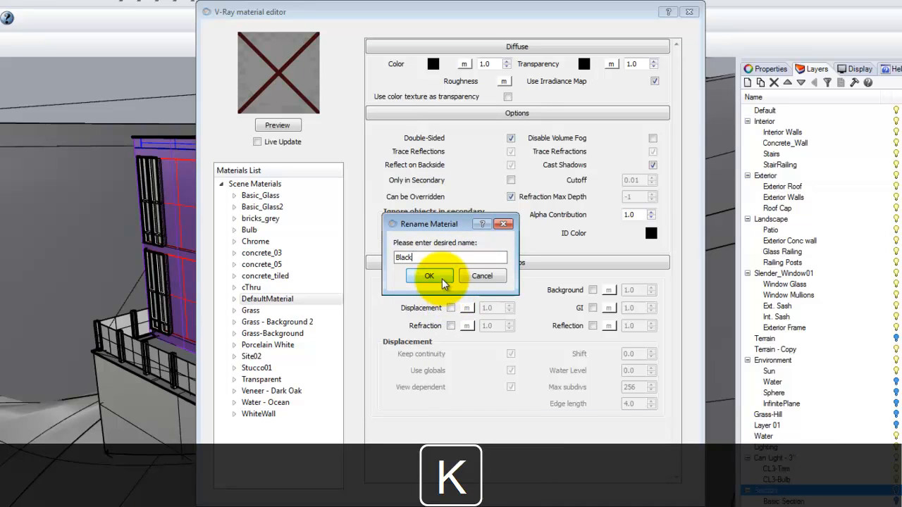
pyautogui.click(441, 276)
# Apply the Black material to the SEC_00 layer and close the material editor.
pyautogui.rightClick(258, 220)
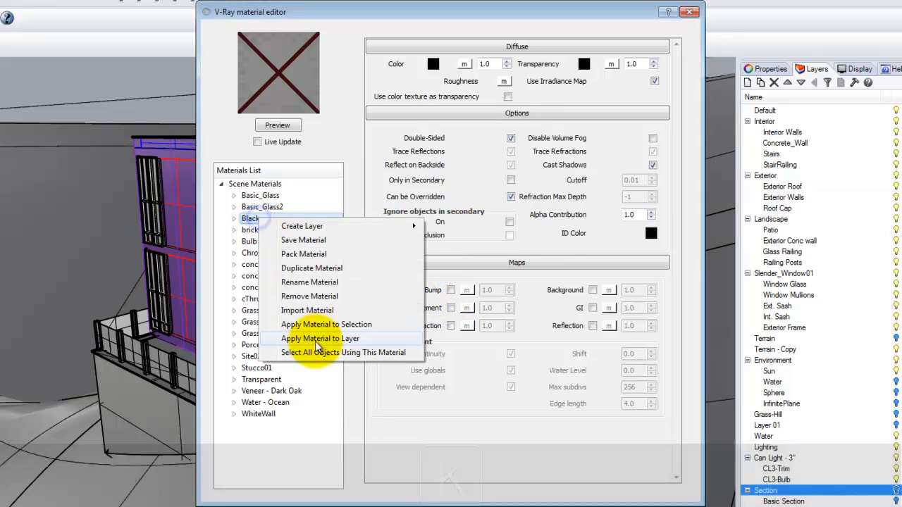
pyautogui.click(321, 339)
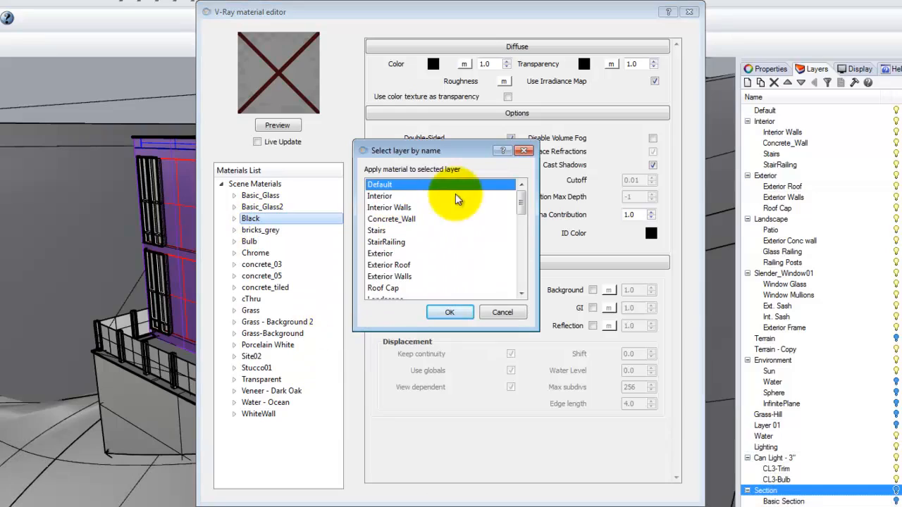
pyautogui.moveTo(522, 204); pyautogui.dragTo(523, 272)
pyautogui.click(391, 284)
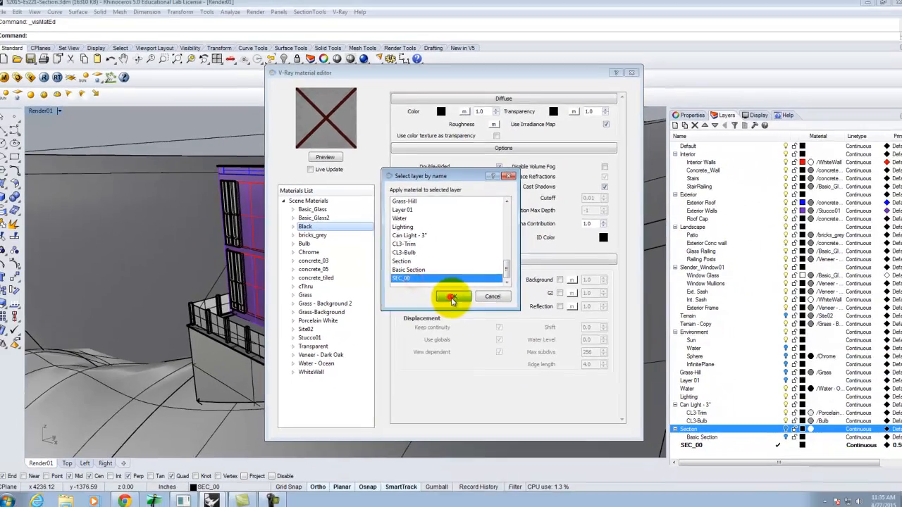
pyautogui.click(448, 306)
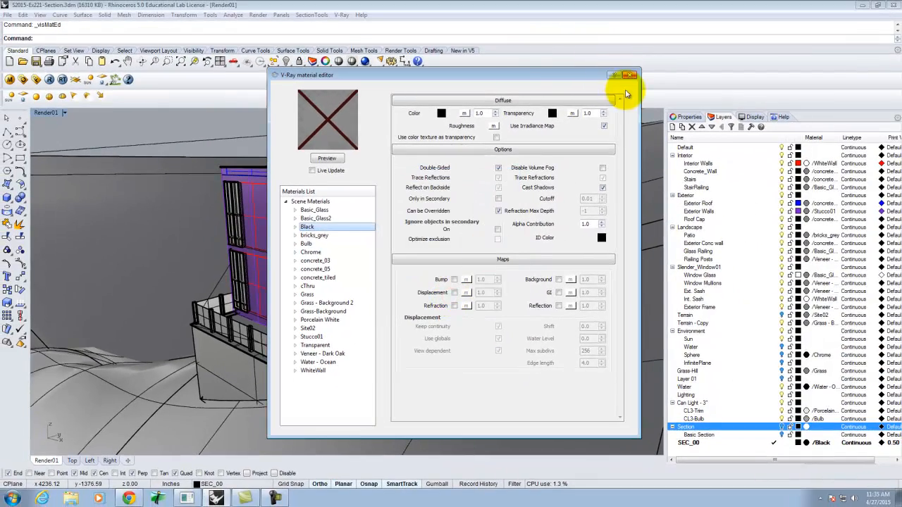
pyautogui.click(633, 76)
# Restore the saved Render01 camera view and return to the four-viewport layout.
pyautogui.moveTo(411, 214); pyautogui.dragTo(297, 213, button='right')
pyautogui.click(65, 112)
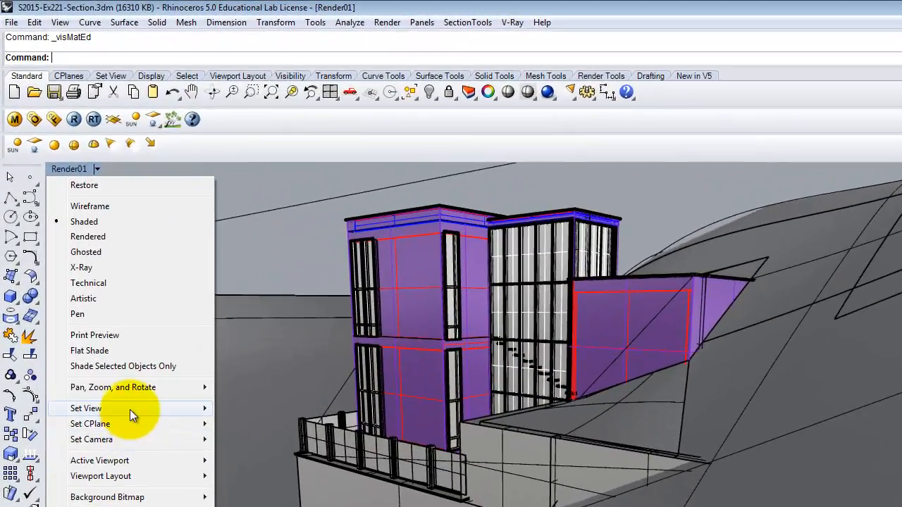
pyautogui.moveTo(109, 272)
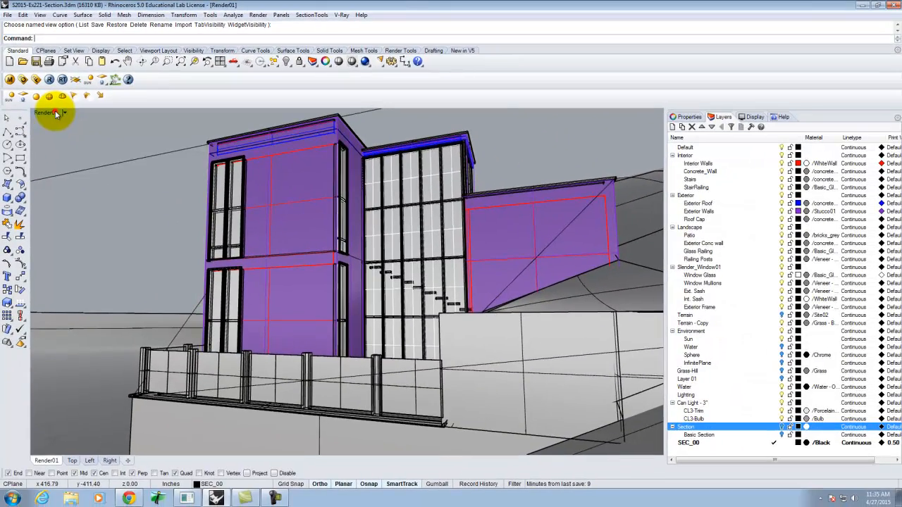
pyautogui.doubleClick(58, 119)
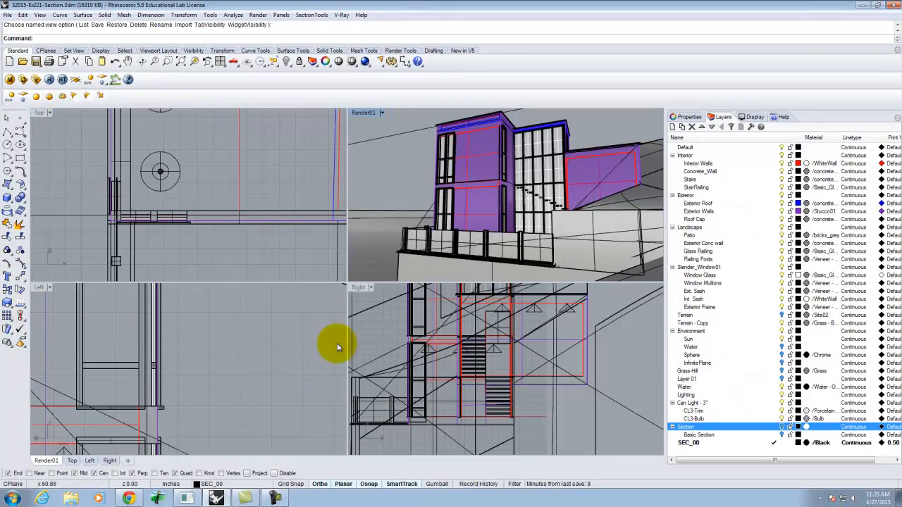
# Switch the Right viewport to the world Back view.
pyautogui.click(370, 287)
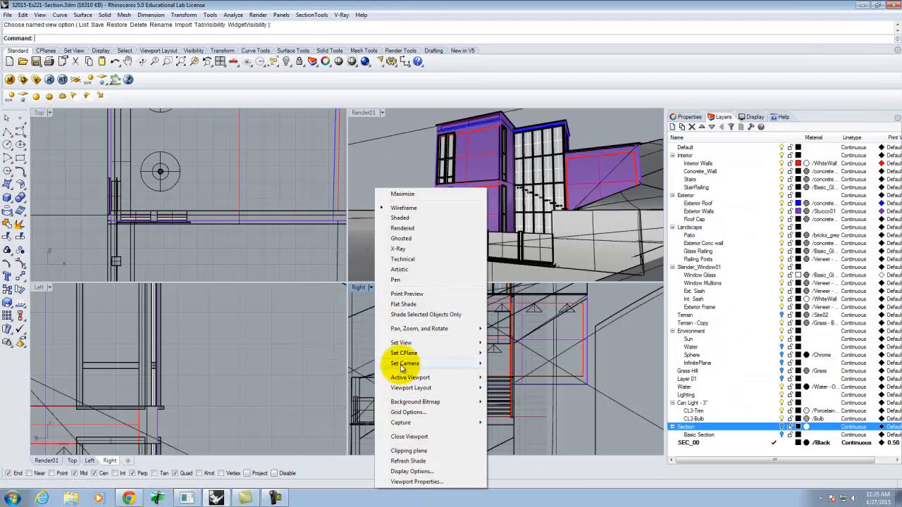
pyautogui.moveTo(405, 342)
pyautogui.click(511, 410)
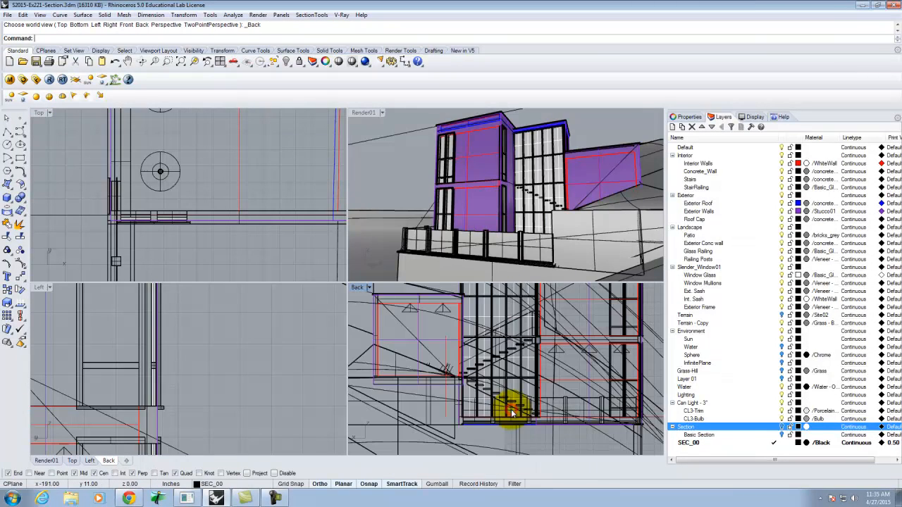
# Change the Back viewport to the world Front view, framed on the house elevation.
pyautogui.click(371, 289)
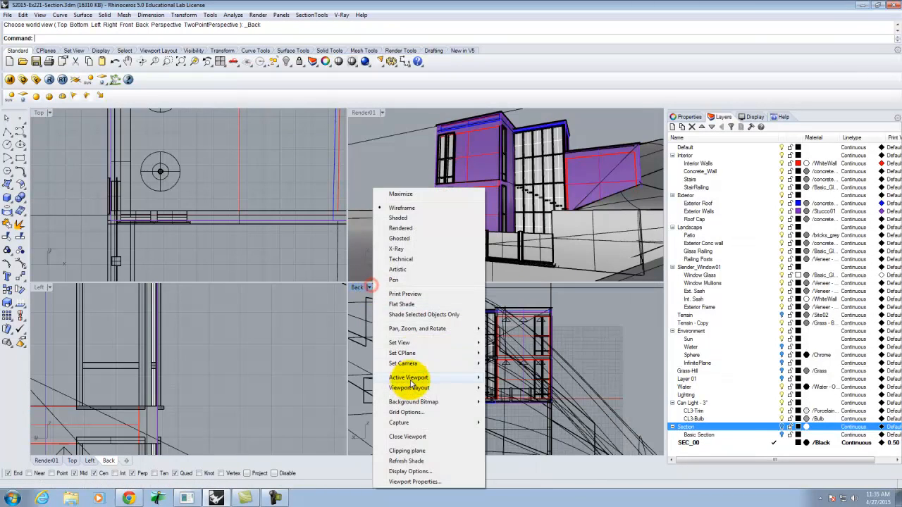
pyautogui.moveTo(406, 343)
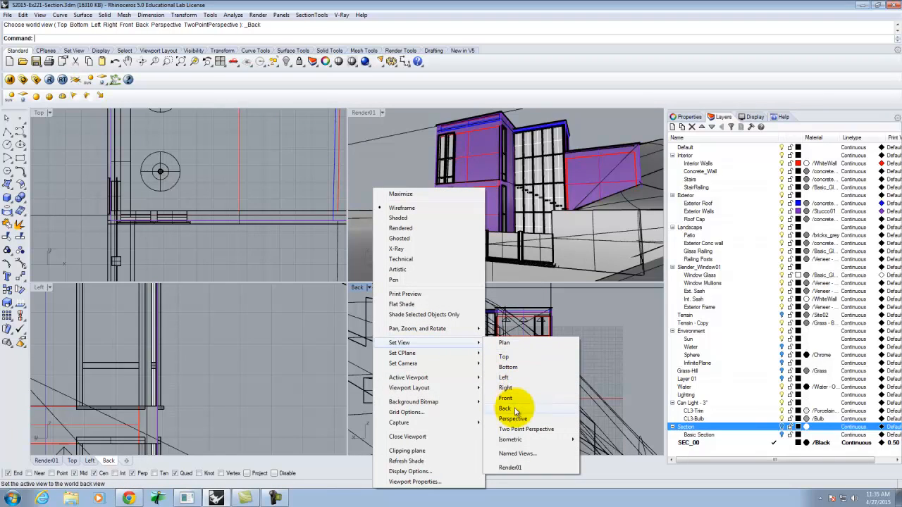
pyautogui.click(507, 398)
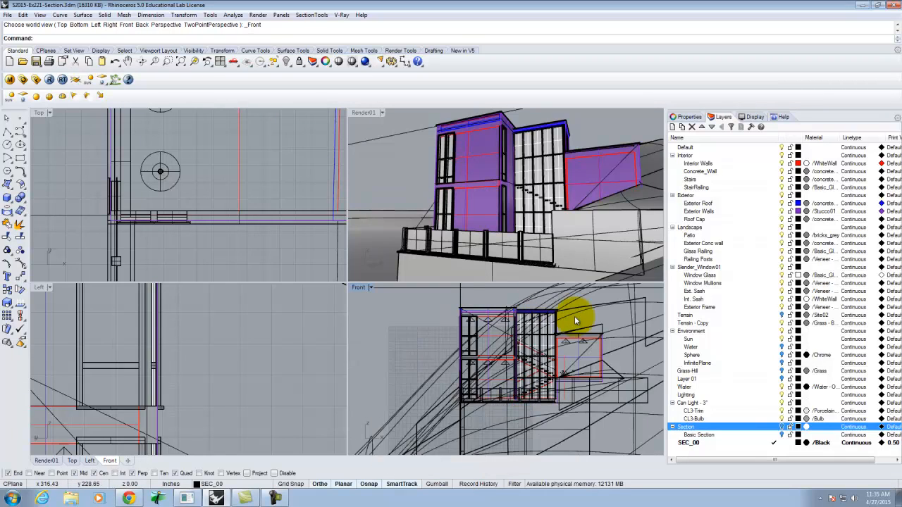
pyautogui.scroll(2, 582, 321)
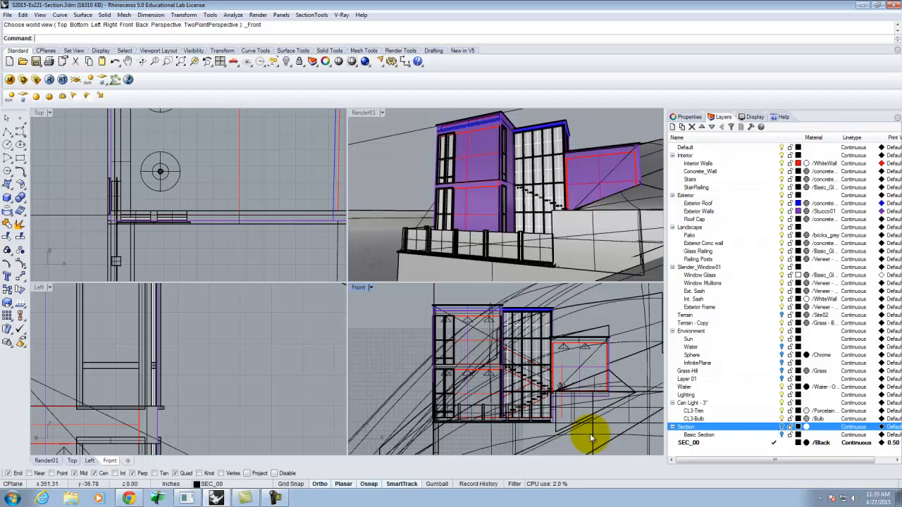
# Maximize the Render01 viewport and start a V-Ray render of it.
pyautogui.doubleClick(367, 113)
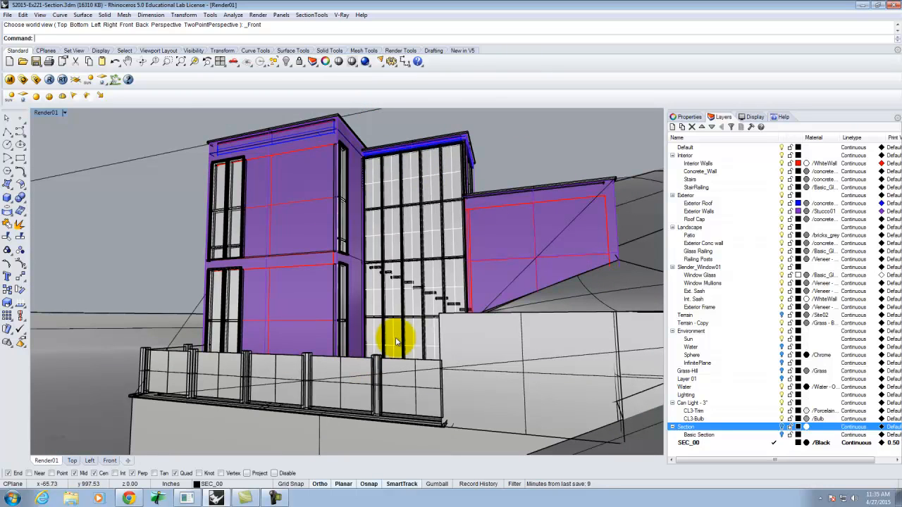
pyautogui.click(50, 80)
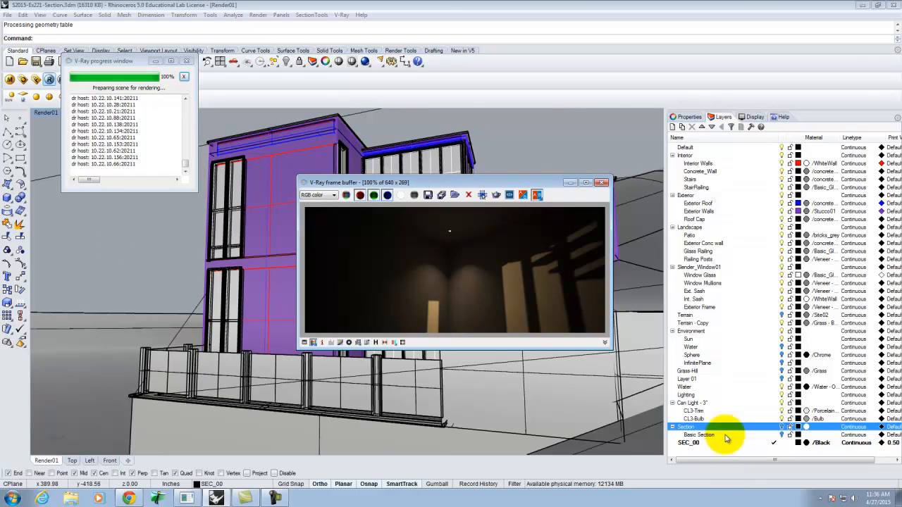
pyautogui.click(274, 498)
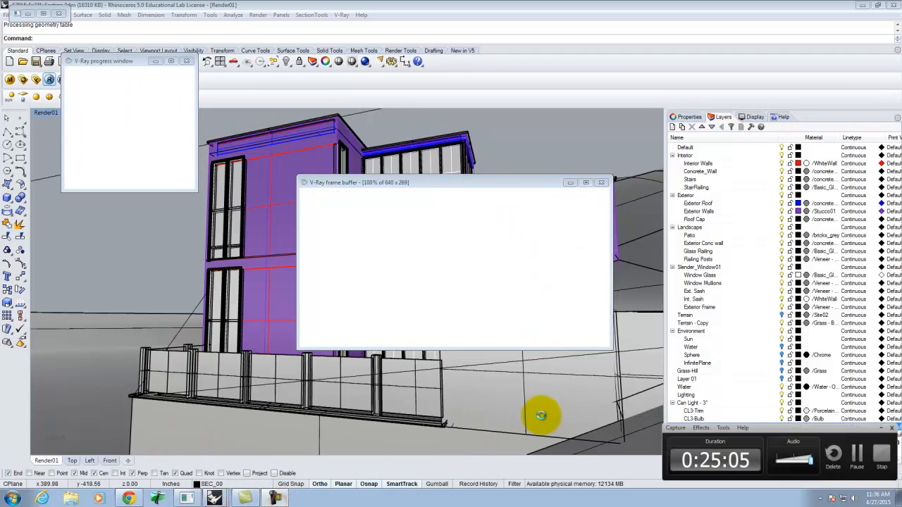